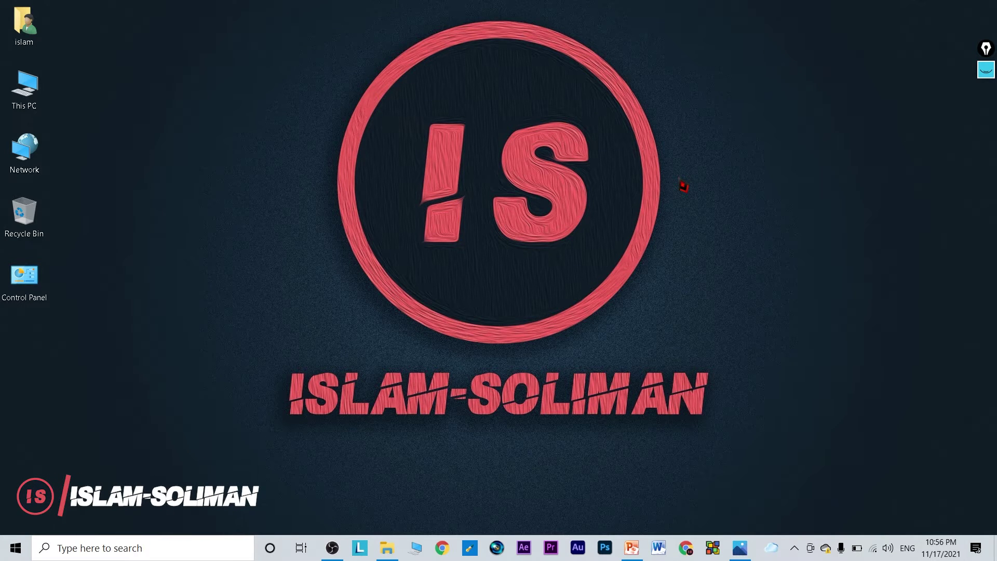
Launch Microsoft Word 2010 from the recent apps in the taskbar search.
left_click(99, 548)
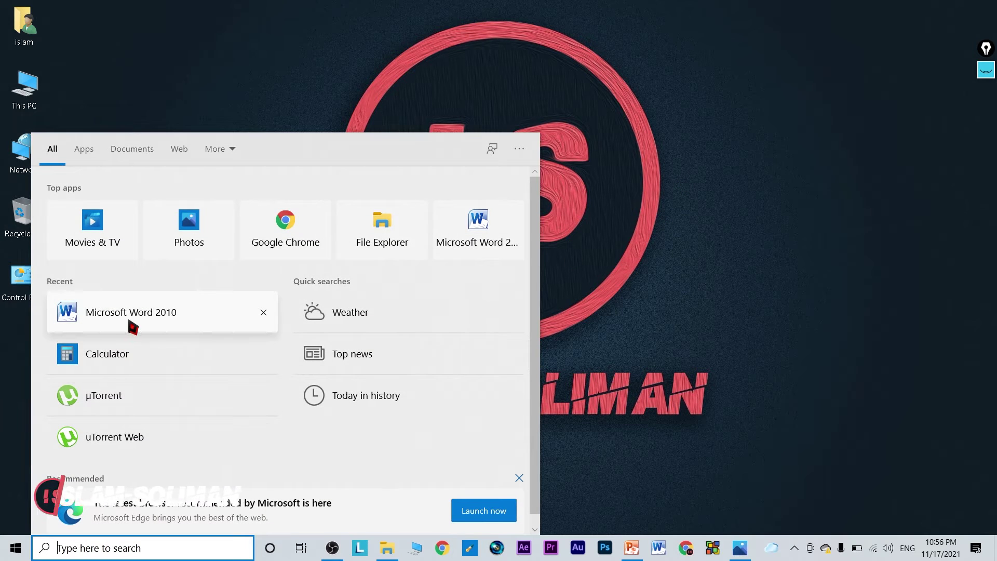
left_click(130, 322)
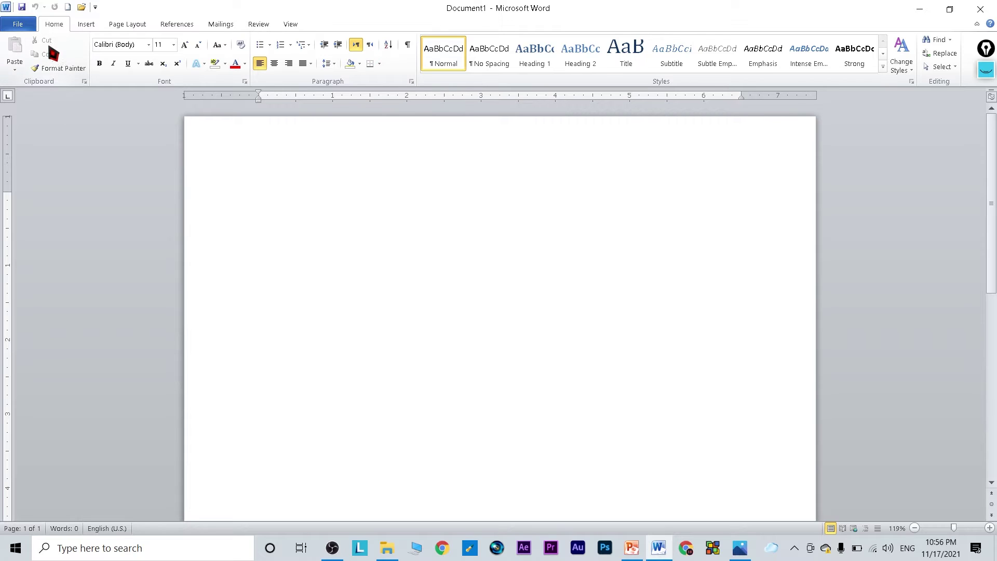
left_click(86, 25)
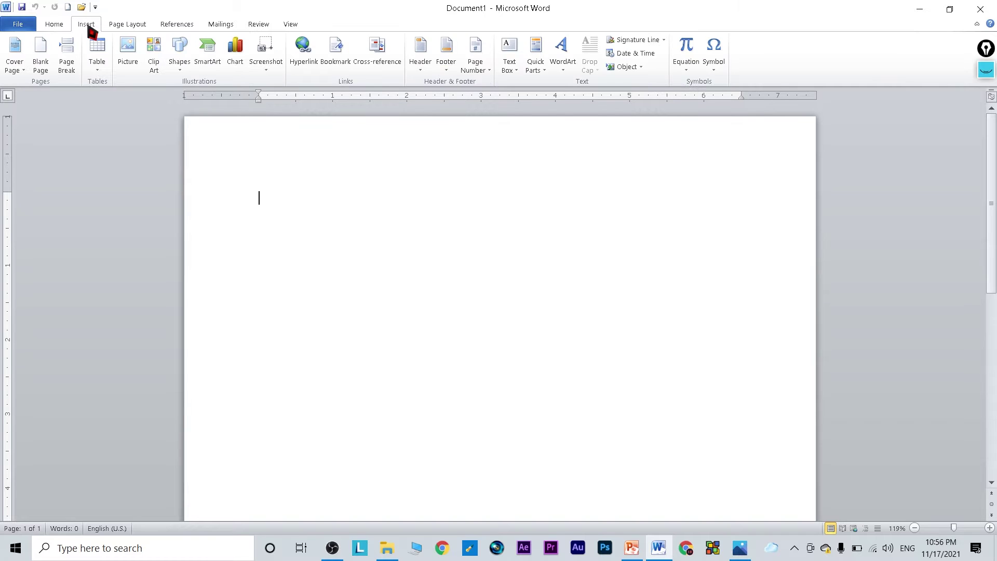
left_click(55, 25)
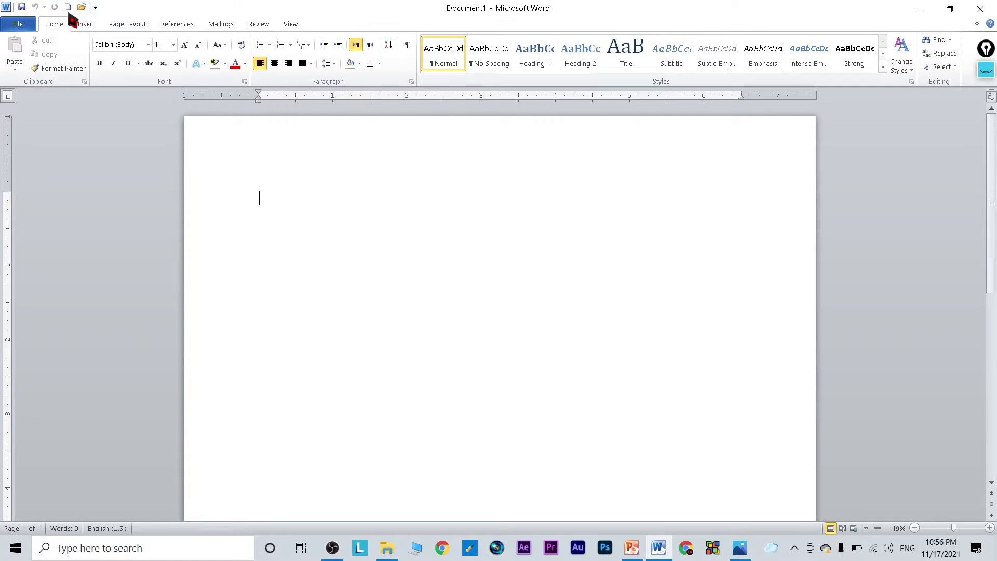
left_click(95, 7)
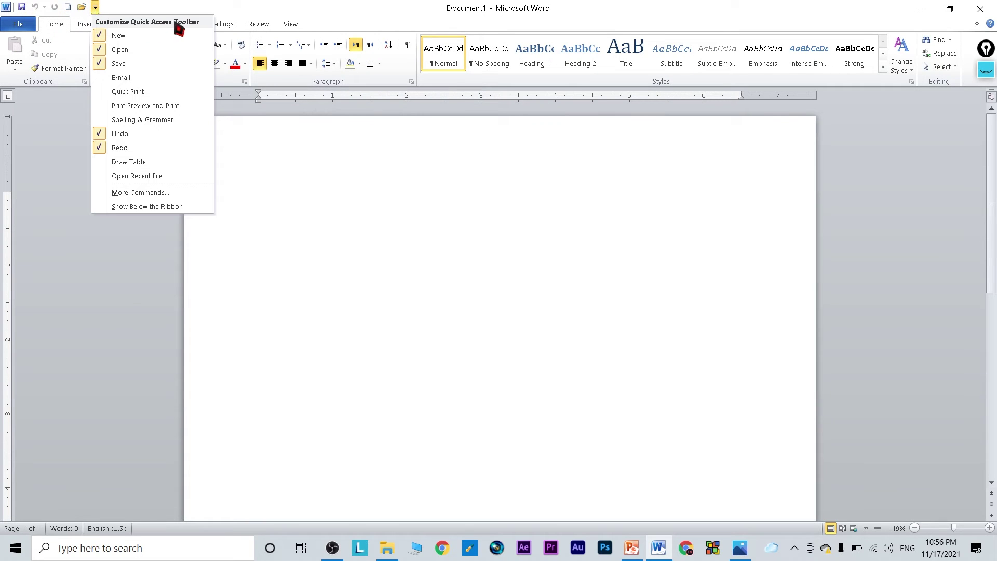
left_click(95, 7)
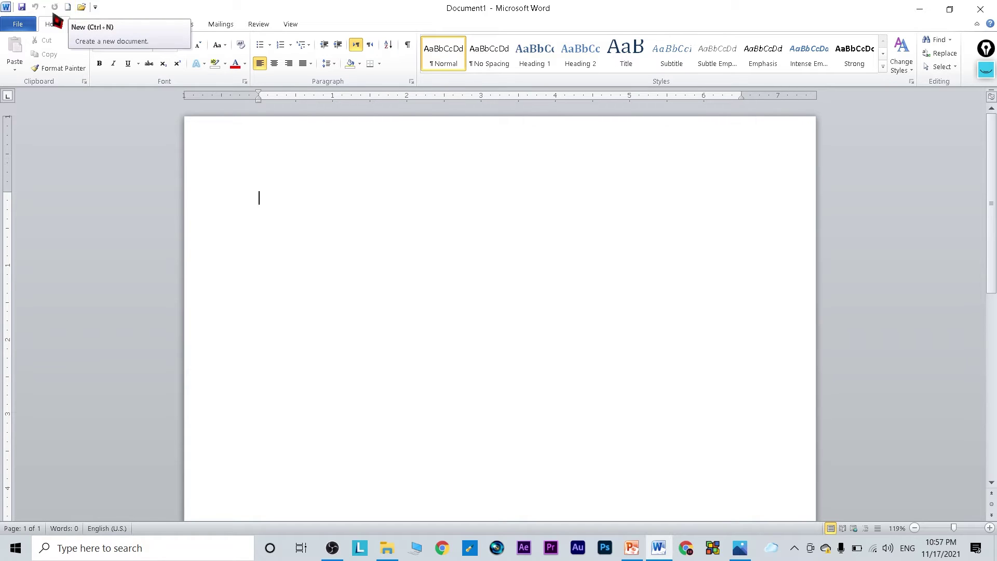
left_click(19, 25)
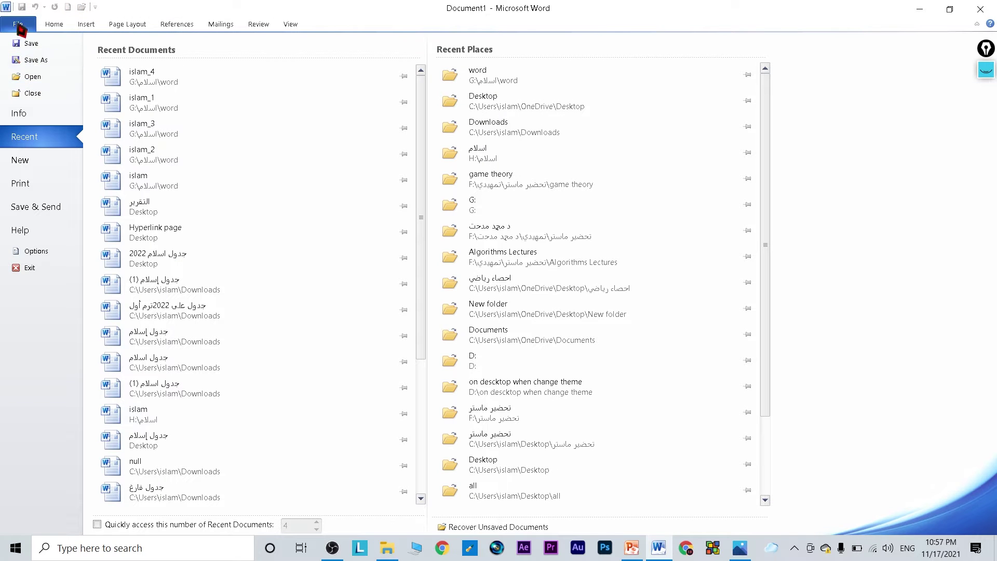
left_click(39, 166)
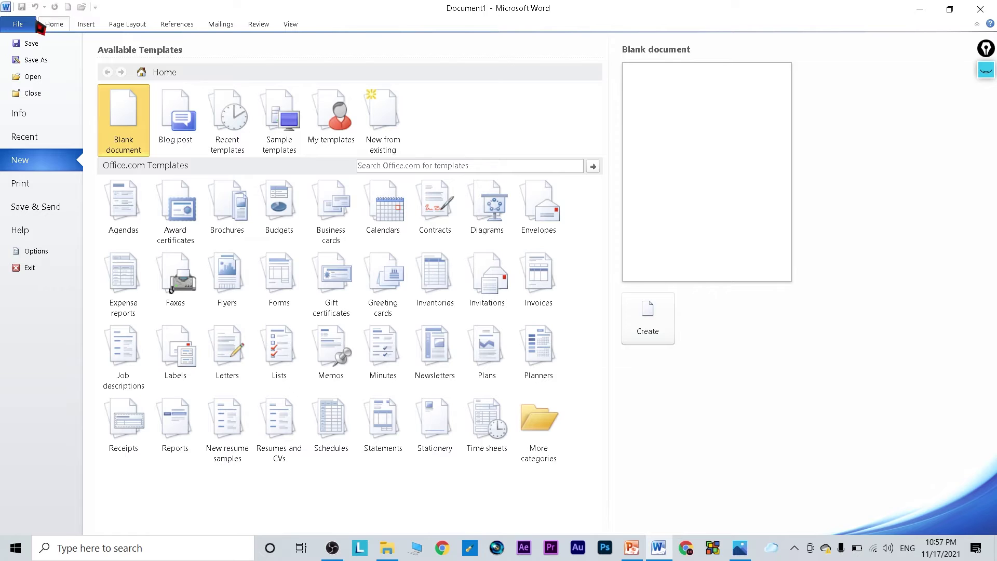
left_click(48, 26)
left_click(68, 7)
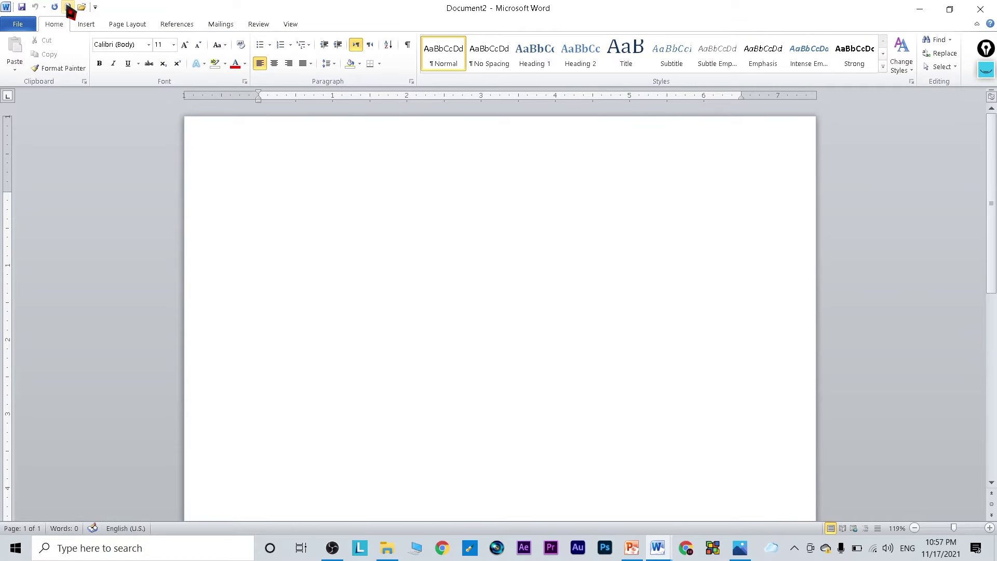
left_click(657, 546)
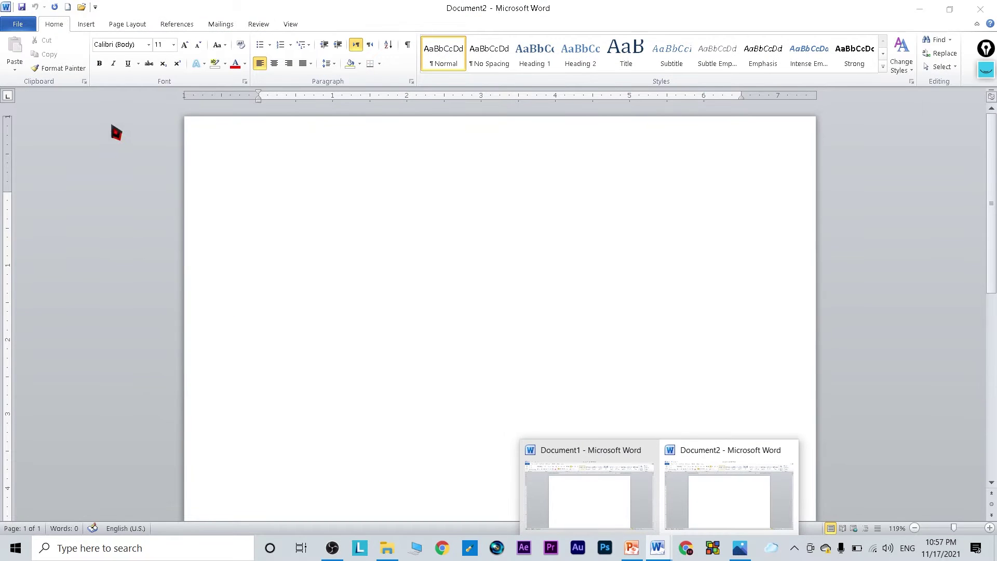
left_click(68, 7)
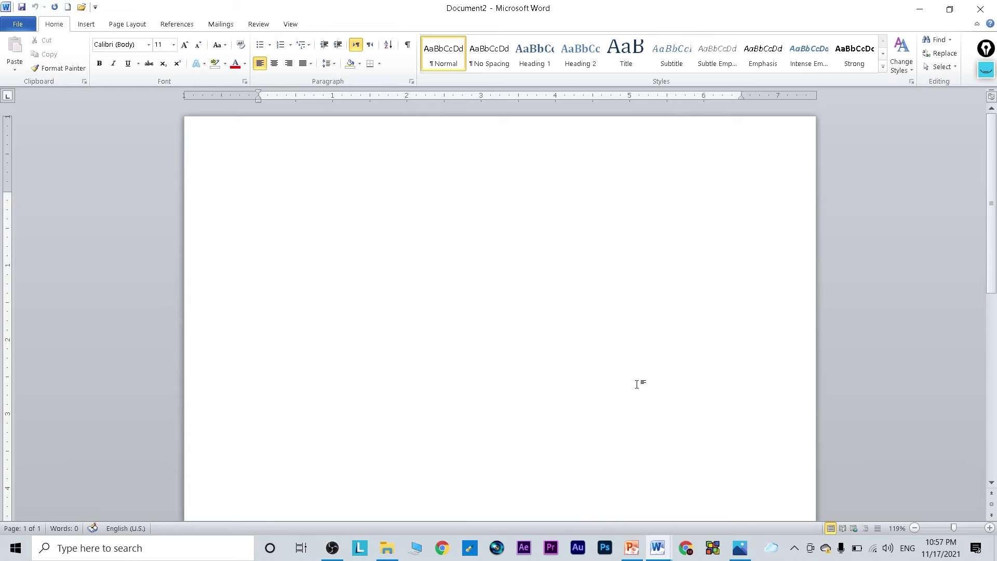
left_click(666, 554)
left_click(73, 172)
left_click(68, 7)
left_click(657, 546)
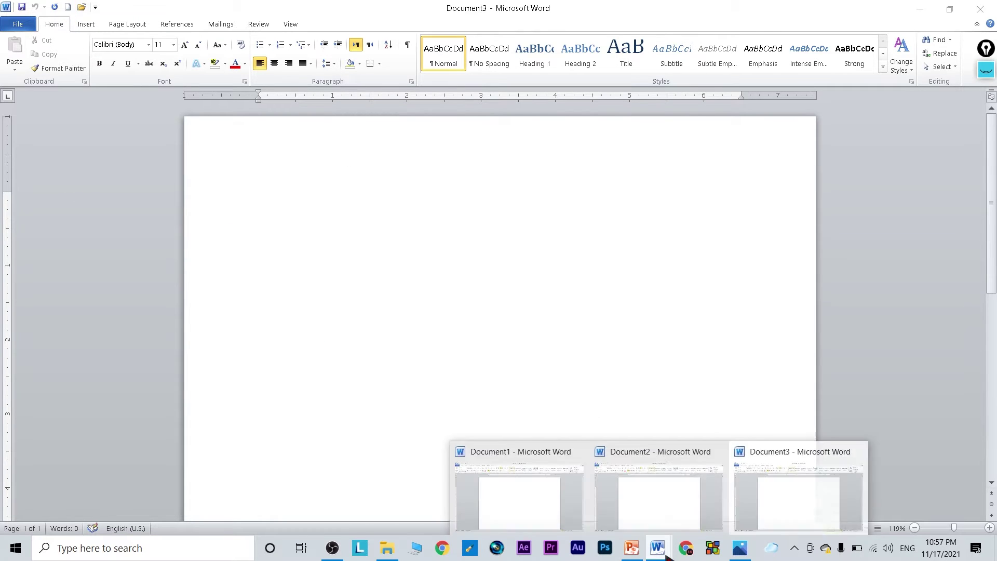
left_click(778, 506)
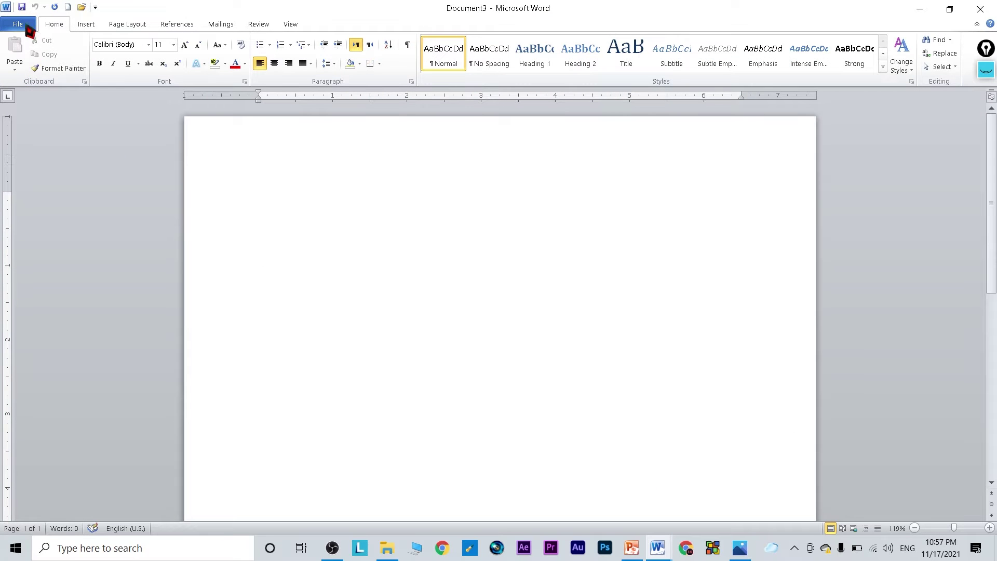
left_click(68, 7)
mouse_move(657, 547)
left_click(927, 449)
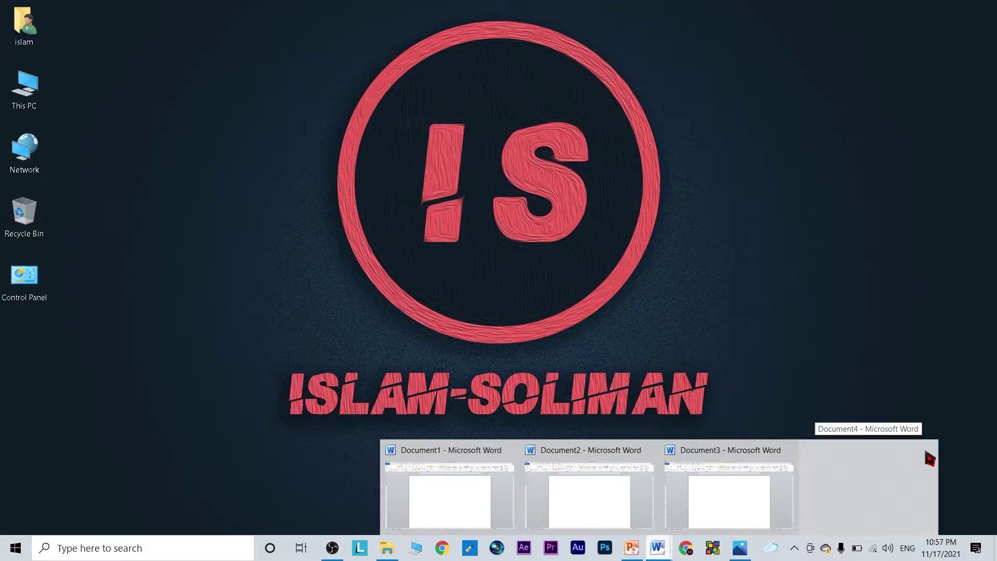
left_click(857, 450)
left_click(786, 449)
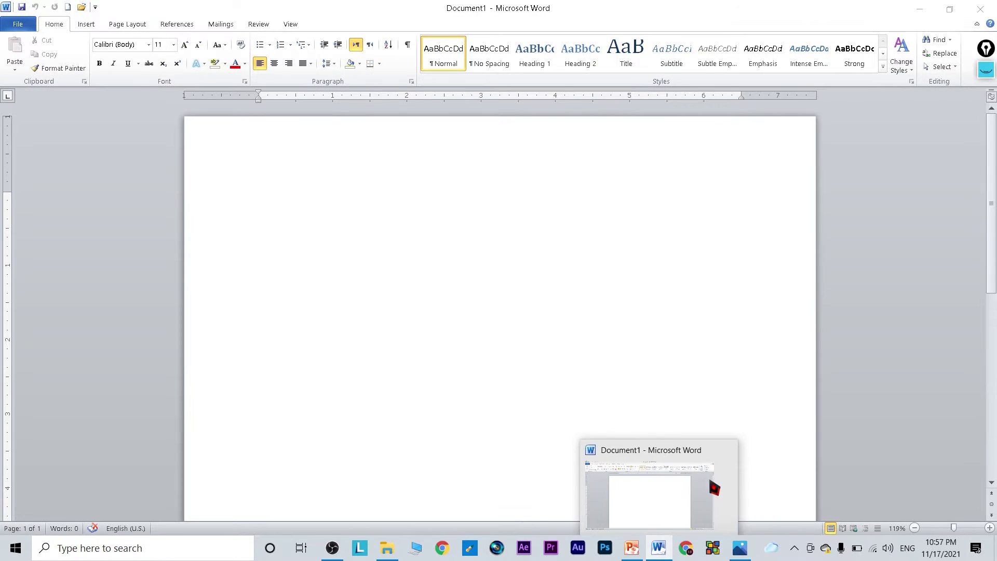
Uncheck and recheck Save so it sits after New and Open on the Quick Access Toolbar.
left_click(82, 7)
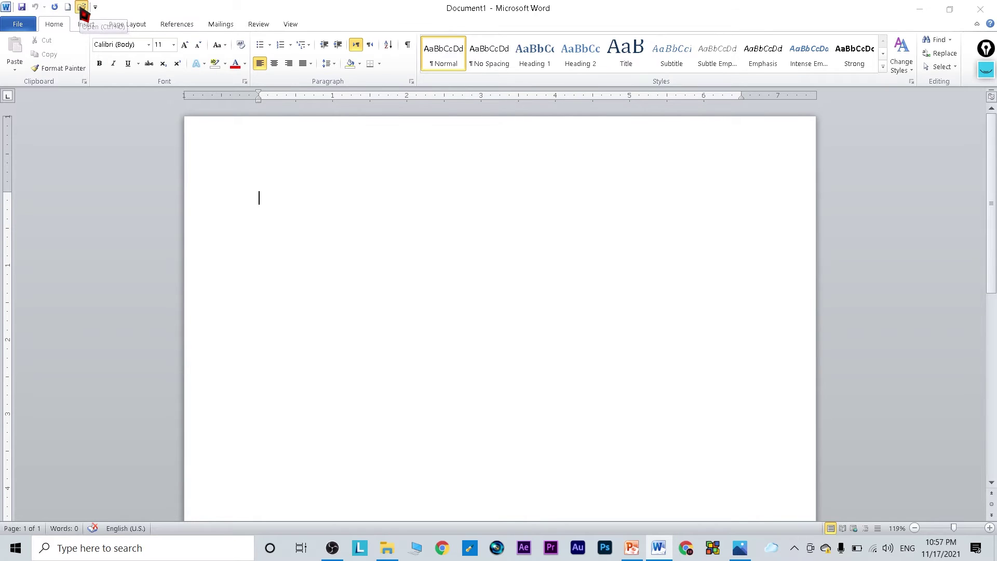
left_click(455, 290)
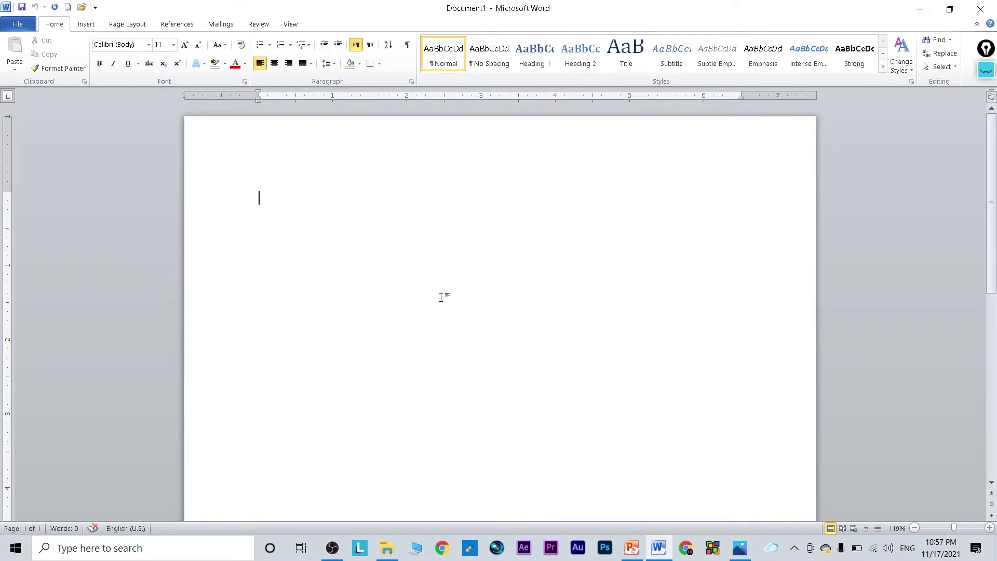
left_click(95, 7)
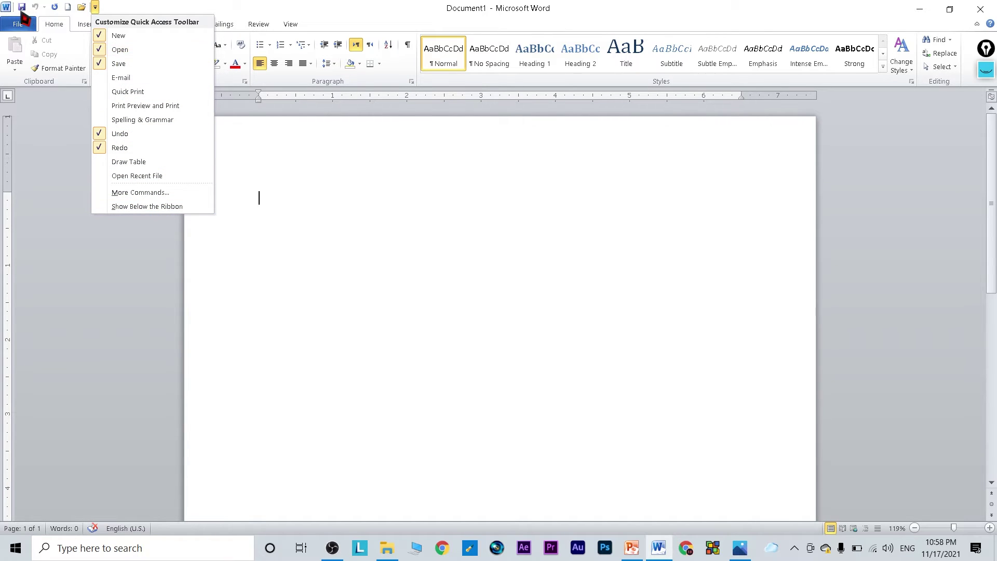
left_click(100, 63)
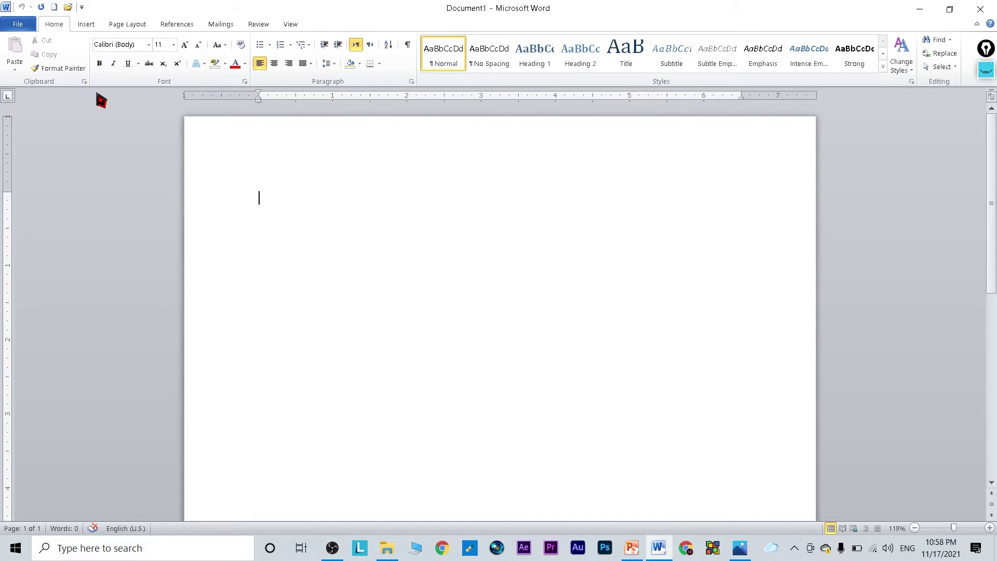
left_click(81, 7)
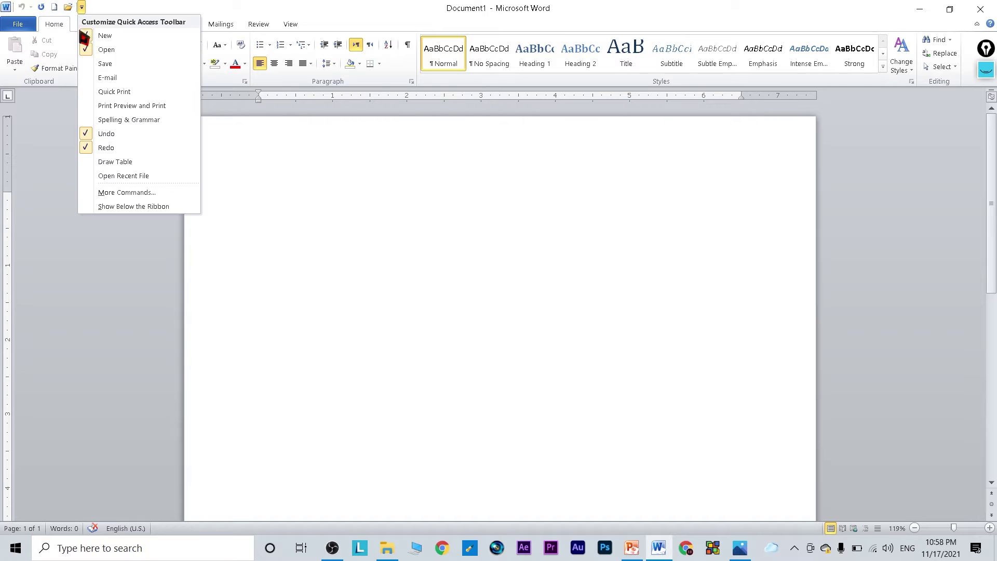
left_click(84, 62)
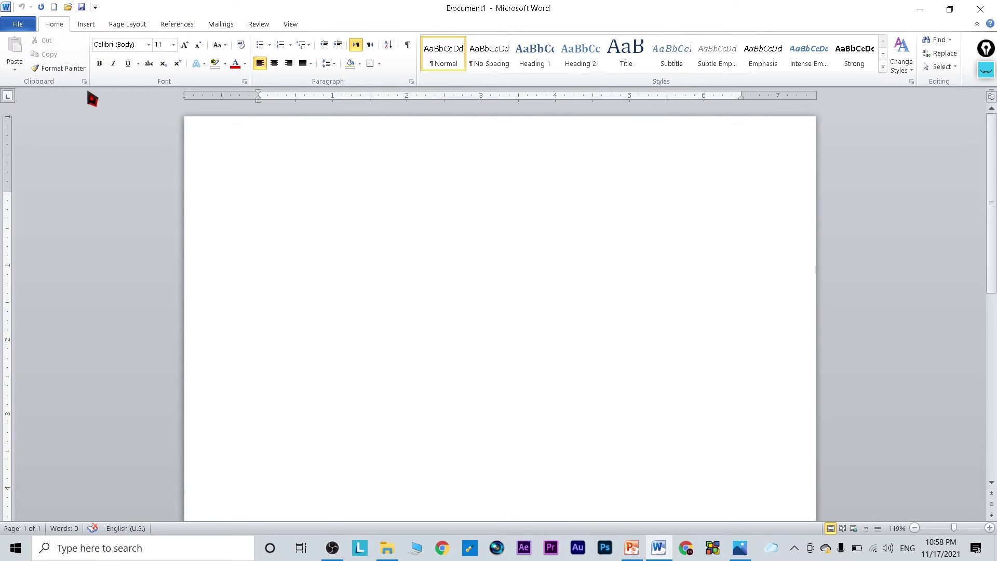
left_click(87, 25)
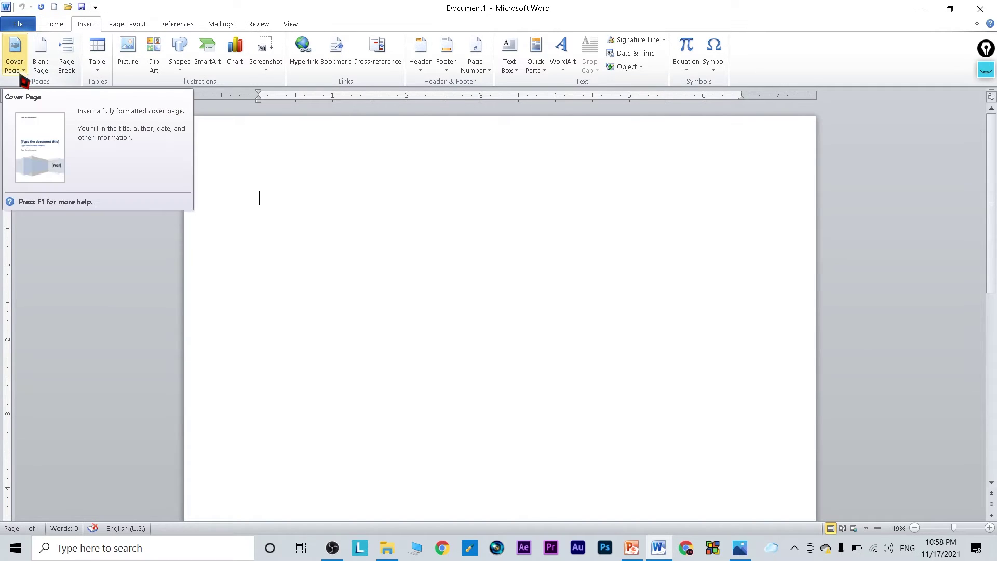
Insert the built-in Contrast design from the Cover Page gallery.
left_click(19, 70)
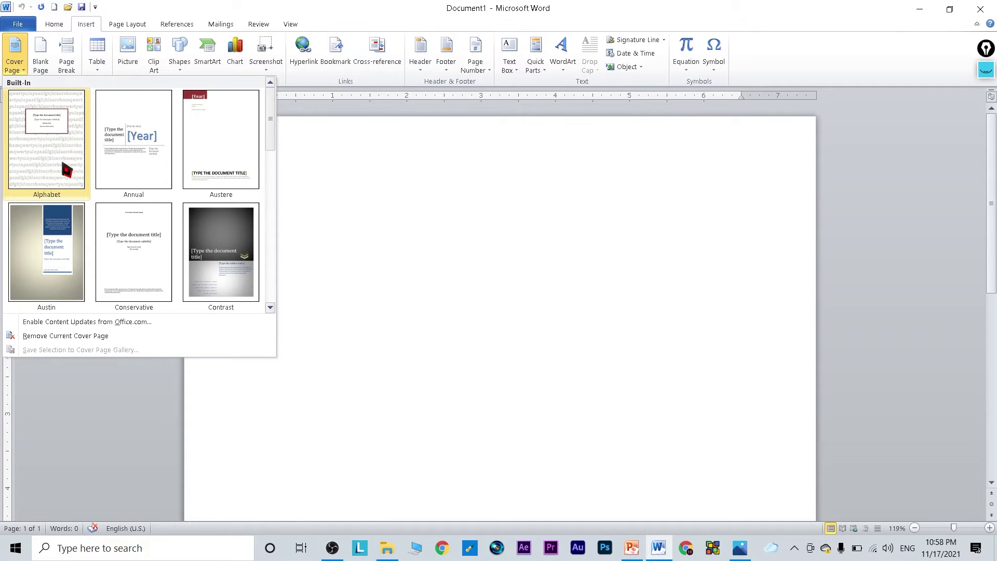
scroll(67, 169, "down", 3)
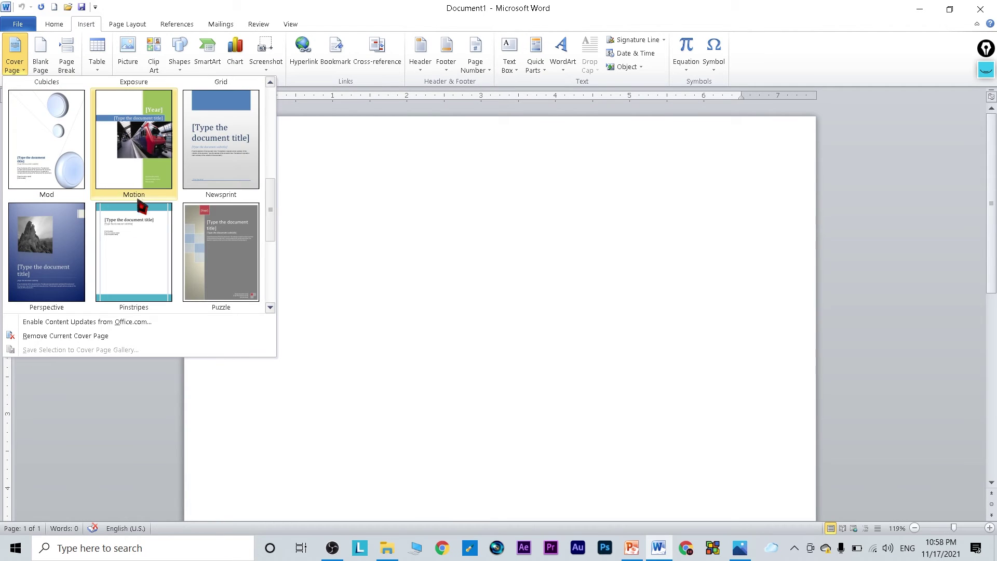
scroll(135, 242, "down", 2)
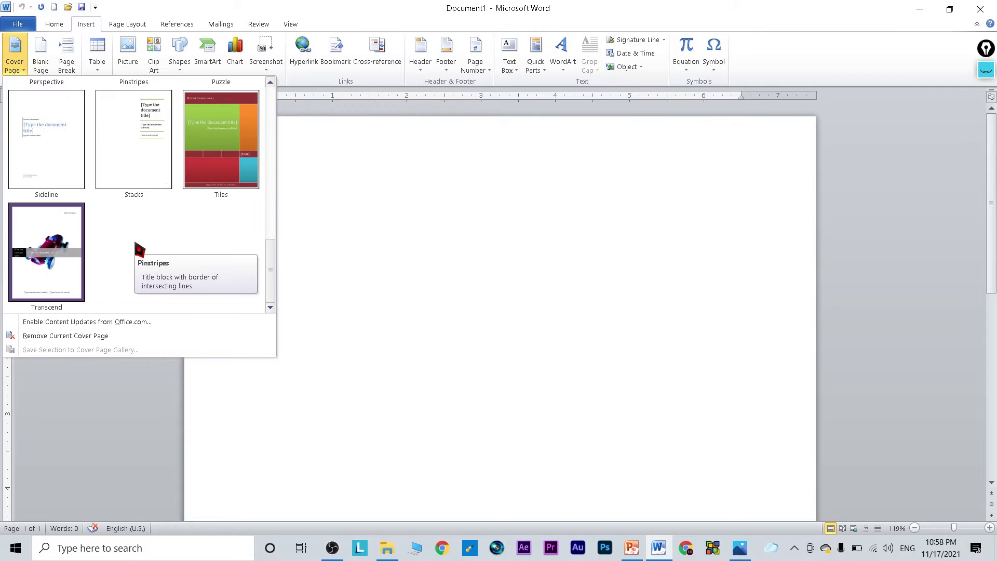
scroll(193, 225, "up", 2)
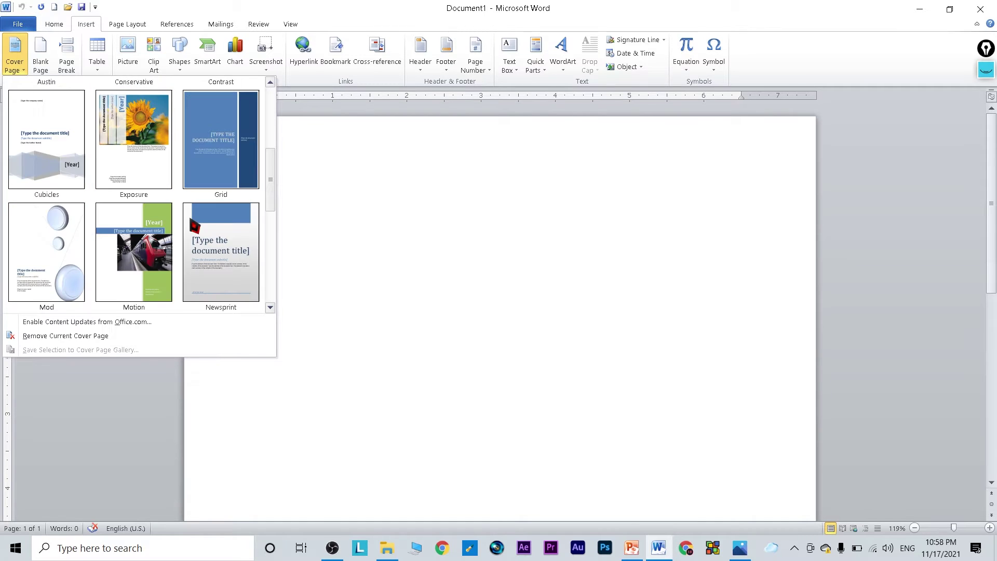
scroll(134, 249, "up", 3)
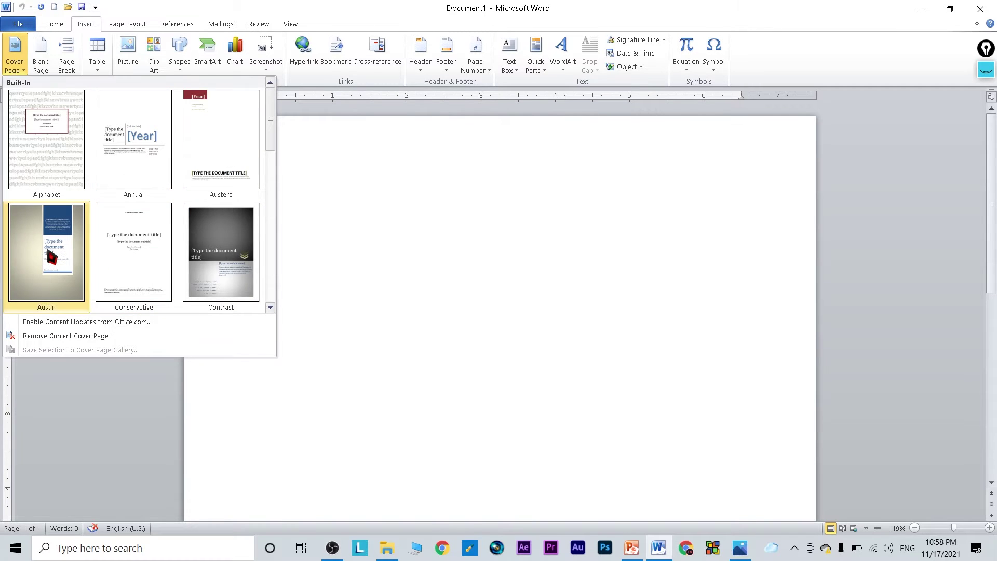
left_click(242, 266)
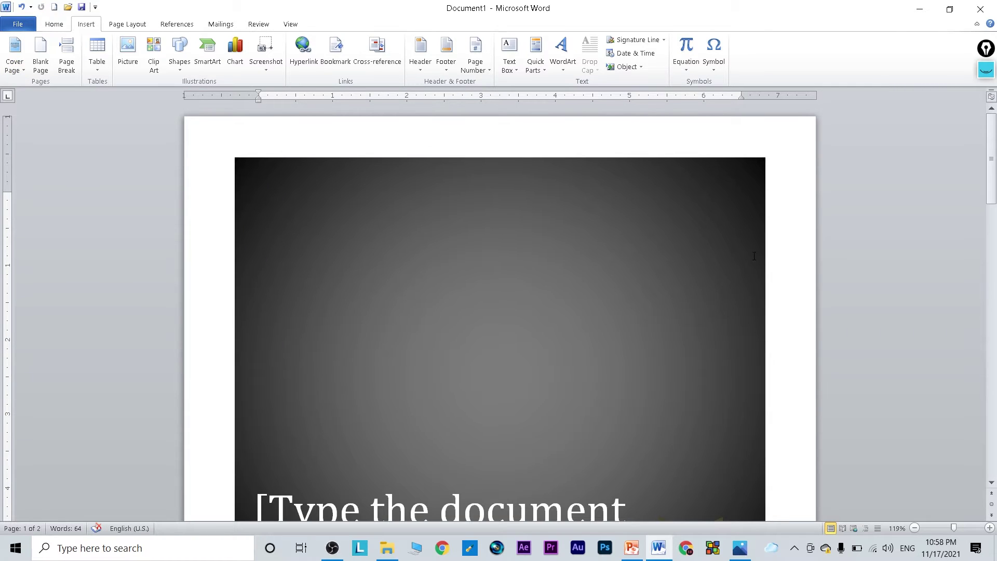
Type the author's full name into the Contrast cover's [Type the document title] placeholder.
scroll(754, 255, "down", 3)
scroll(753, 256, "down", 4)
scroll(754, 256, "down", 3)
scroll(755, 256, "down", 1)
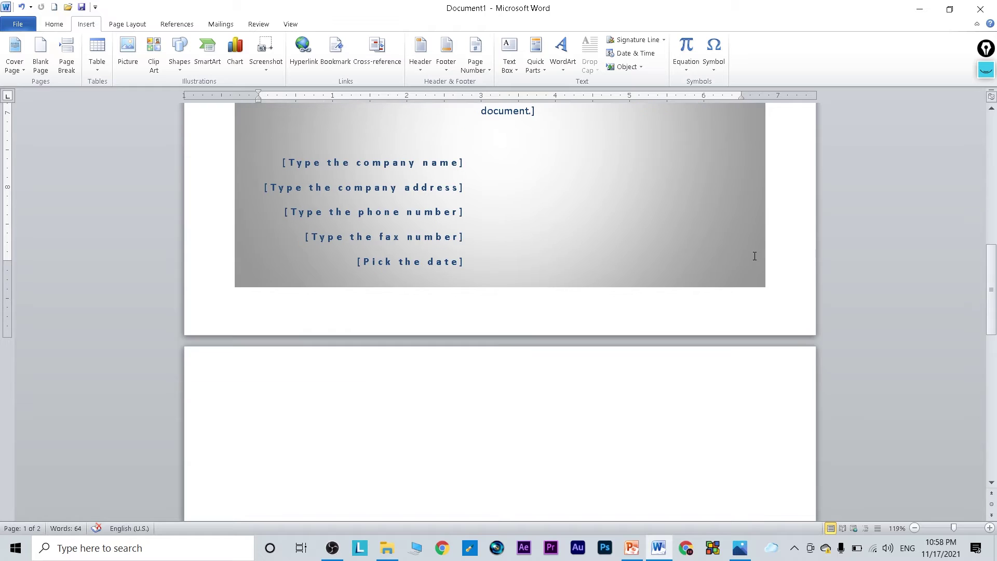
scroll(754, 255, "up", 8)
scroll(755, 256, "up", 2)
left_click(333, 325)
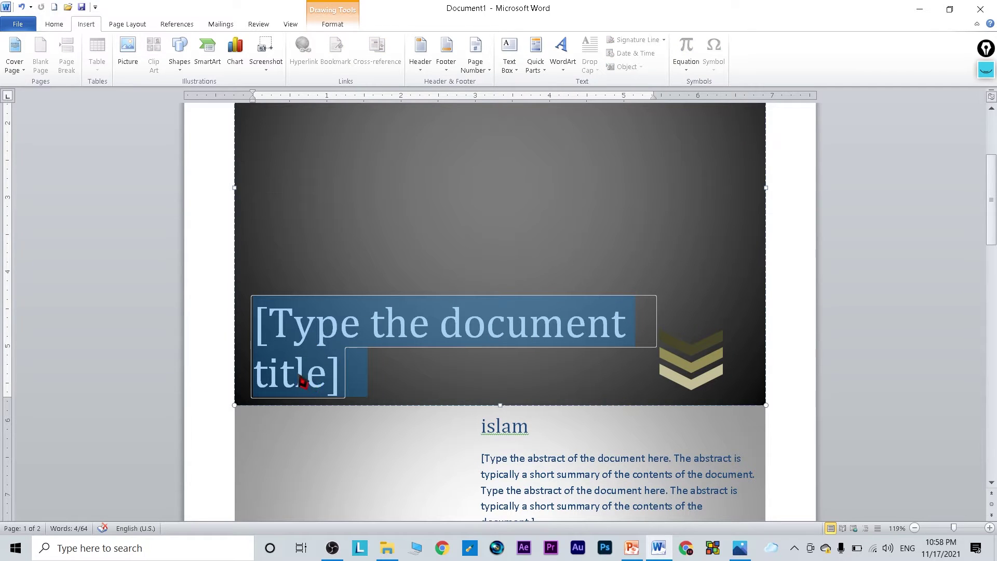
type("ialam Soliman")
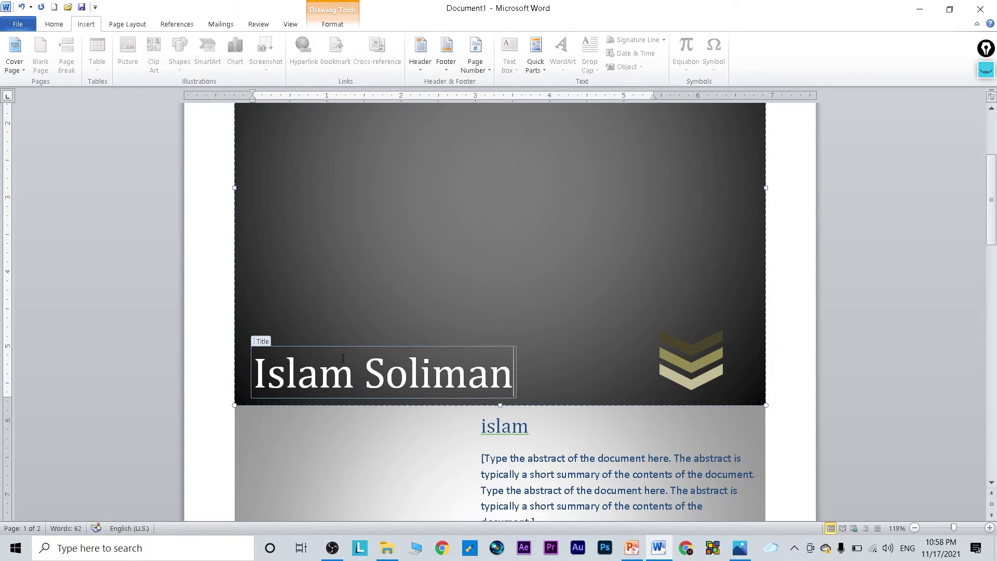
key("Down")
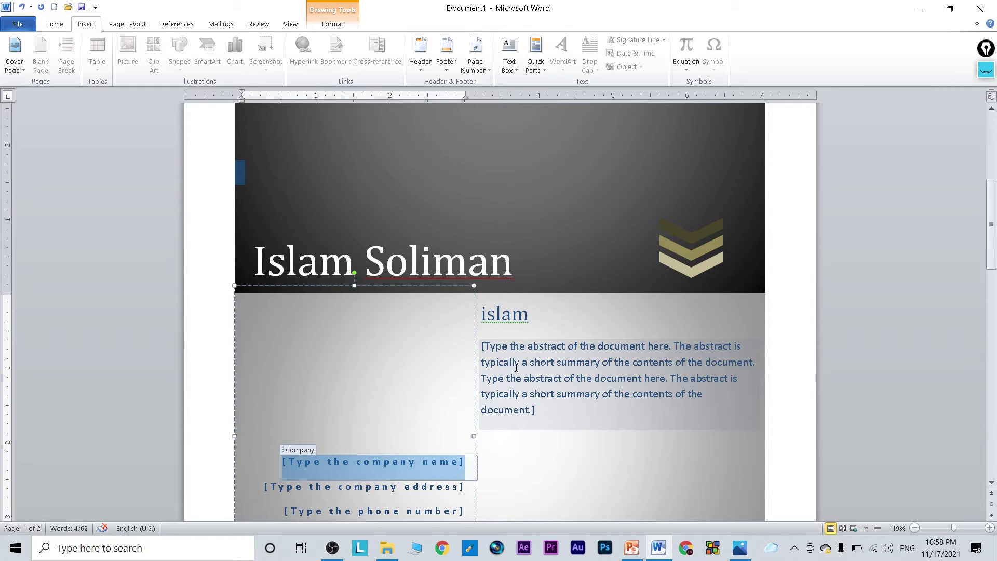
Fill the abstract placeholder with the sample text 'oihiohdhfdshfiohdsiofds'.
left_click(516, 368)
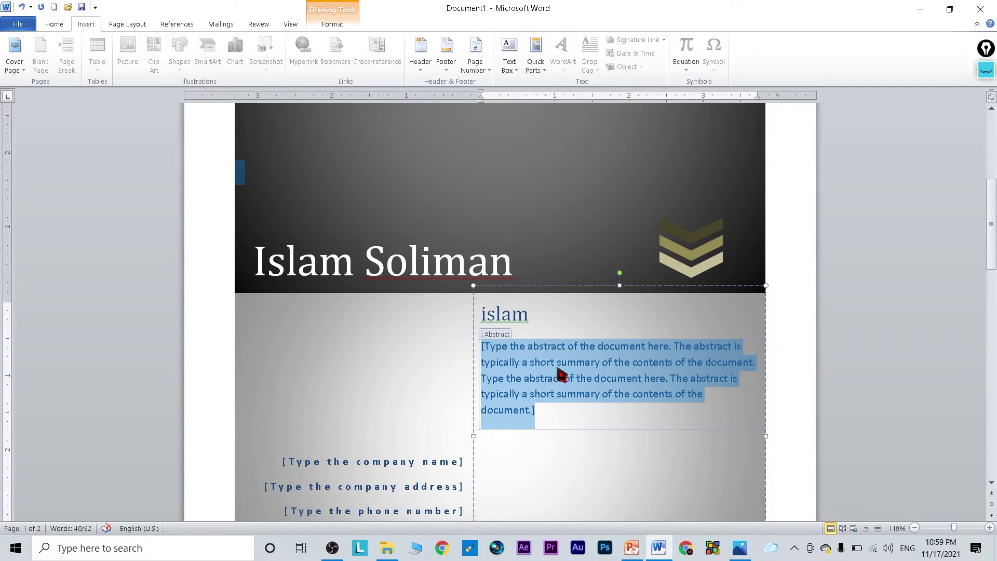
type("oihiohdhfdshfiohdsiofdsfs")
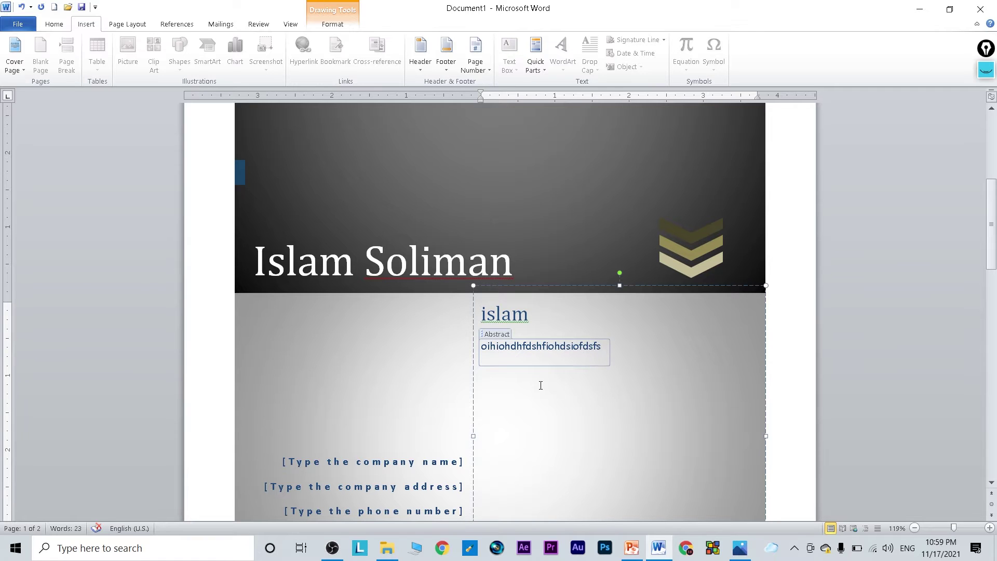
scroll(542, 385, "up", 3)
scroll(401, 397, "down", 5)
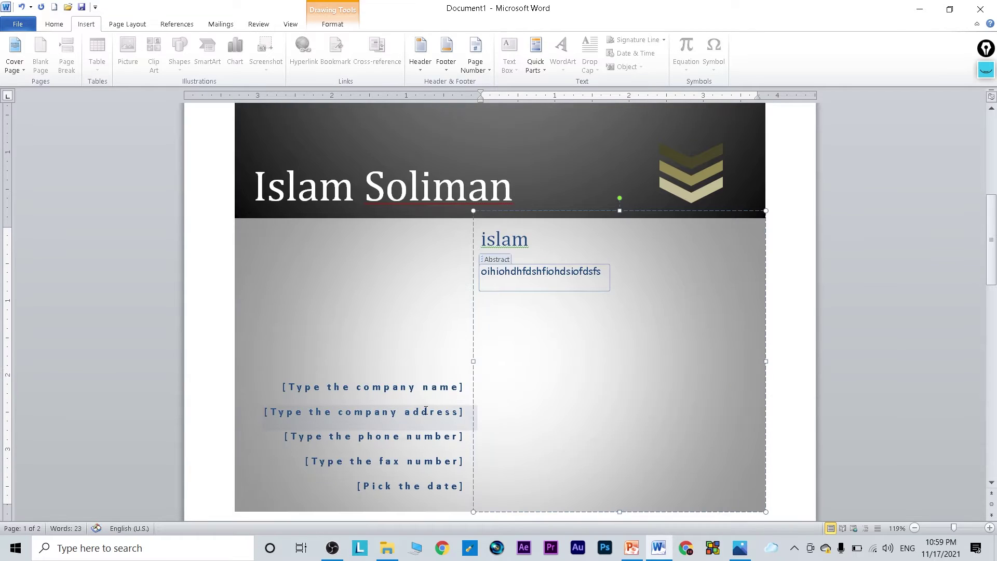
Enter 'jsajkfhasjkfasf' as the company name after trying the address, phone, fax and date fields.
left_click(405, 390)
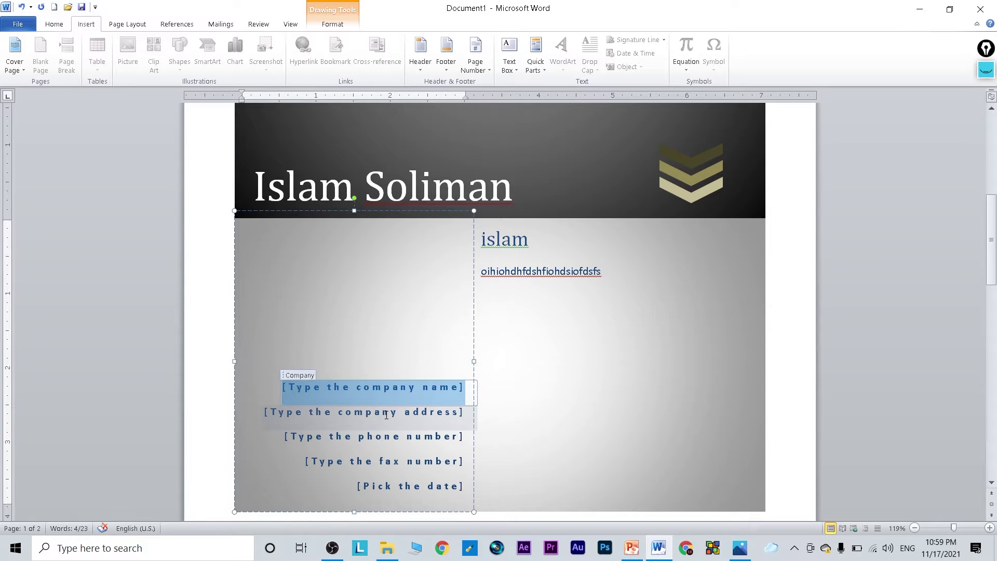
left_click(387, 415)
left_click(390, 440)
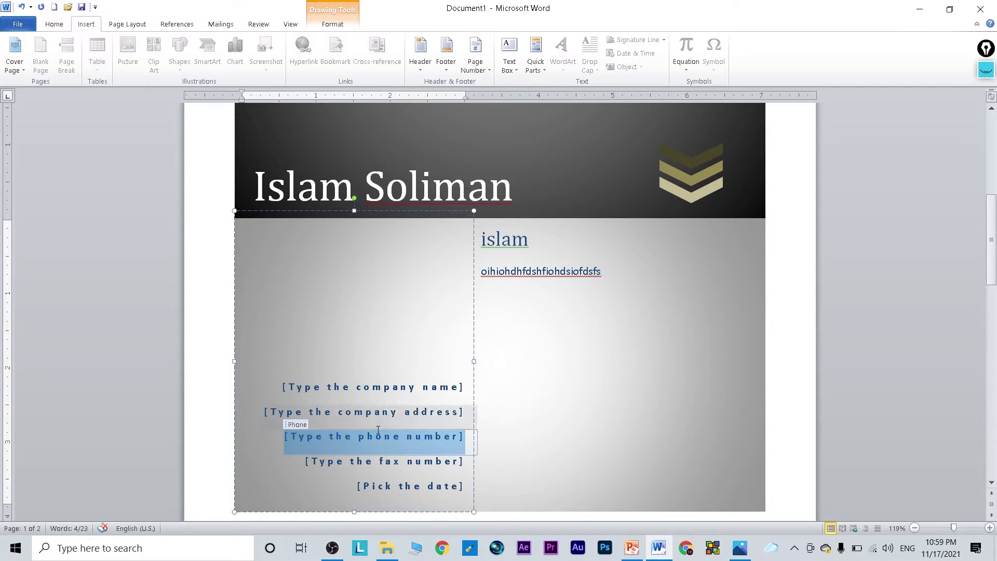
left_click(392, 462)
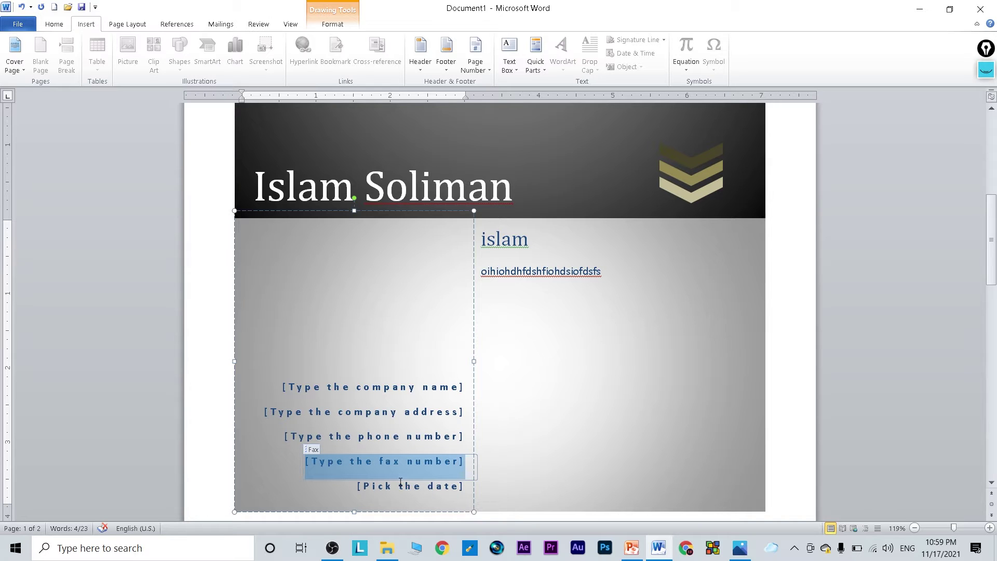
left_click(407, 485)
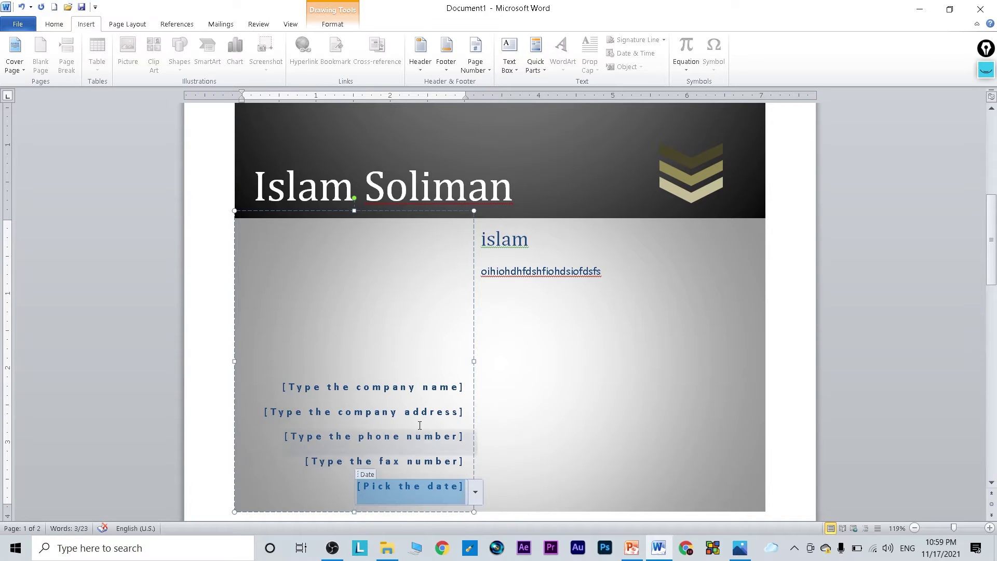
left_click(426, 400)
type("jsajkfhasjkfasf")
scroll(419, 398, "up", 5)
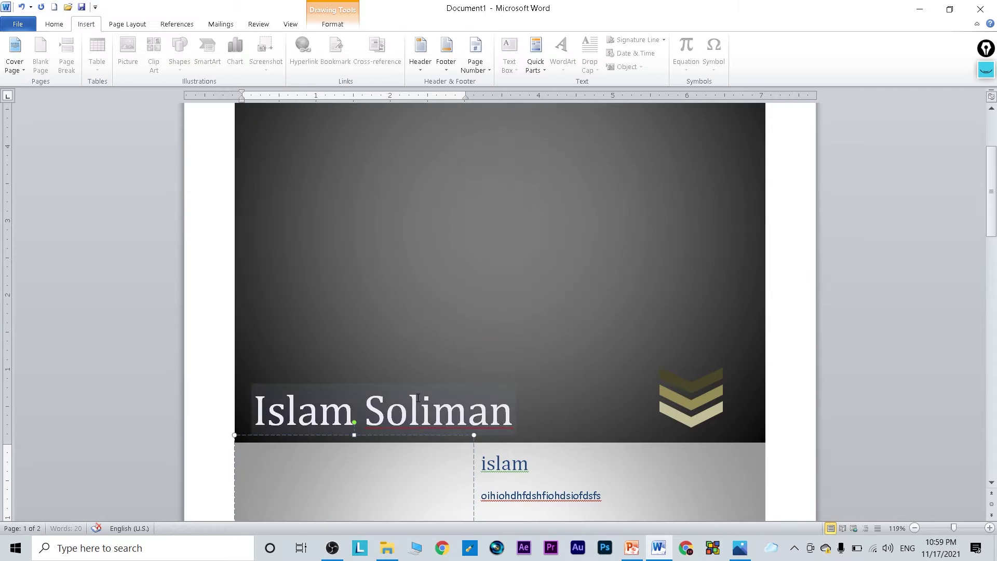
scroll(418, 398, "up", 5)
scroll(442, 219, "down", 1)
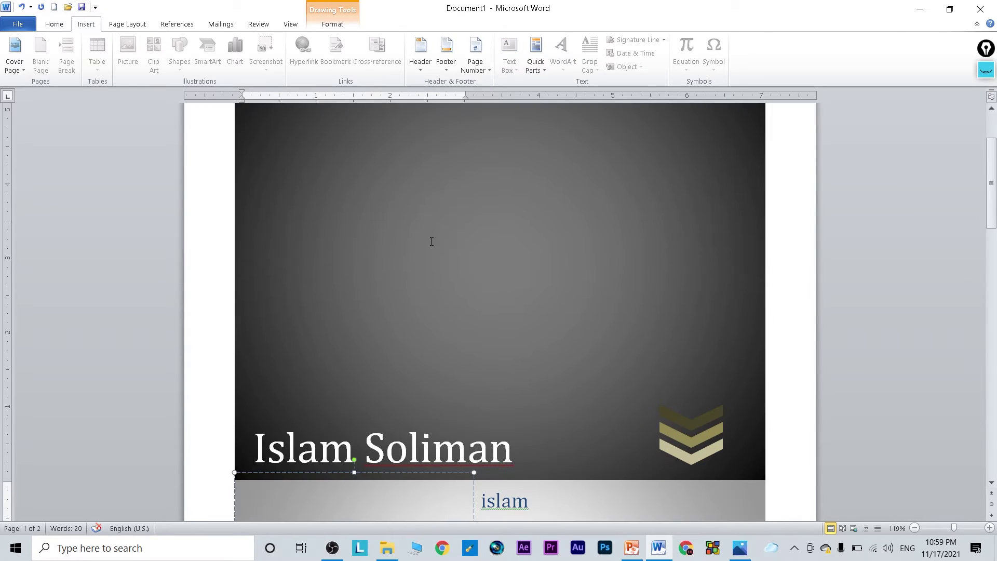
scroll(443, 219, "down", 4)
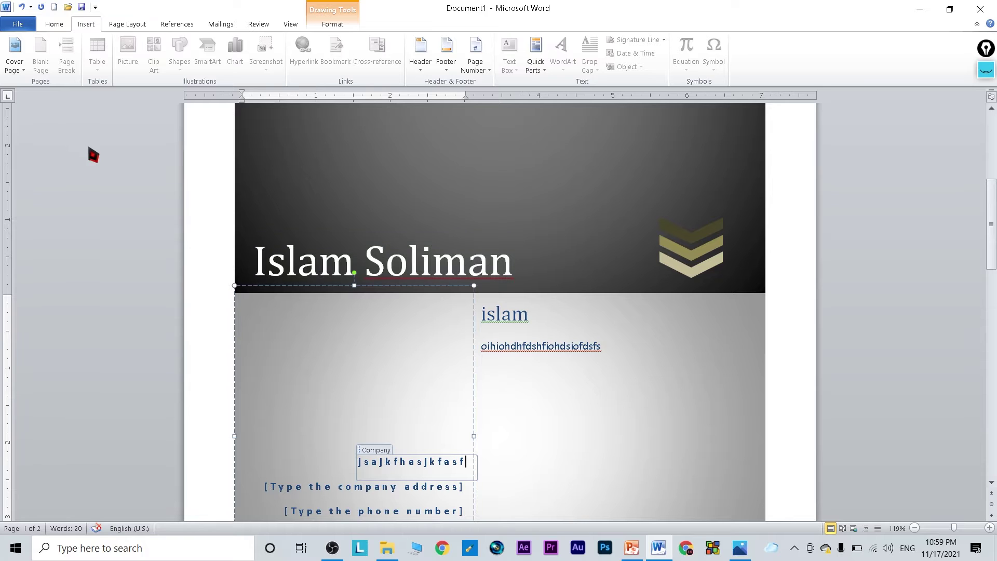
Undo the cover text edits and the Contrast cover page itself.
key("ctrl+z")
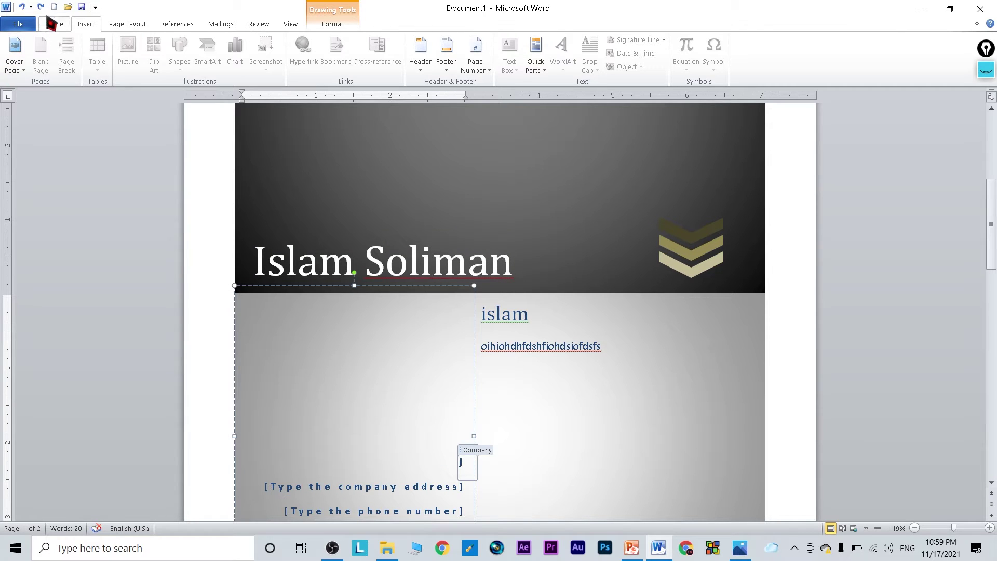
key("ctrl+z")
key("ctrl+z")
key("ctrl+z")
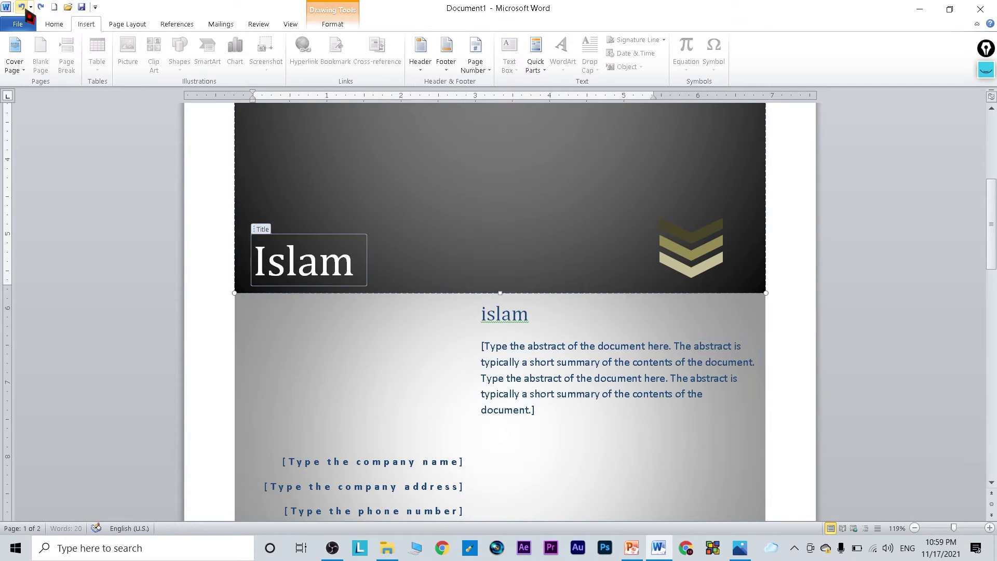
key("ctrl+z")
left_click(14, 54)
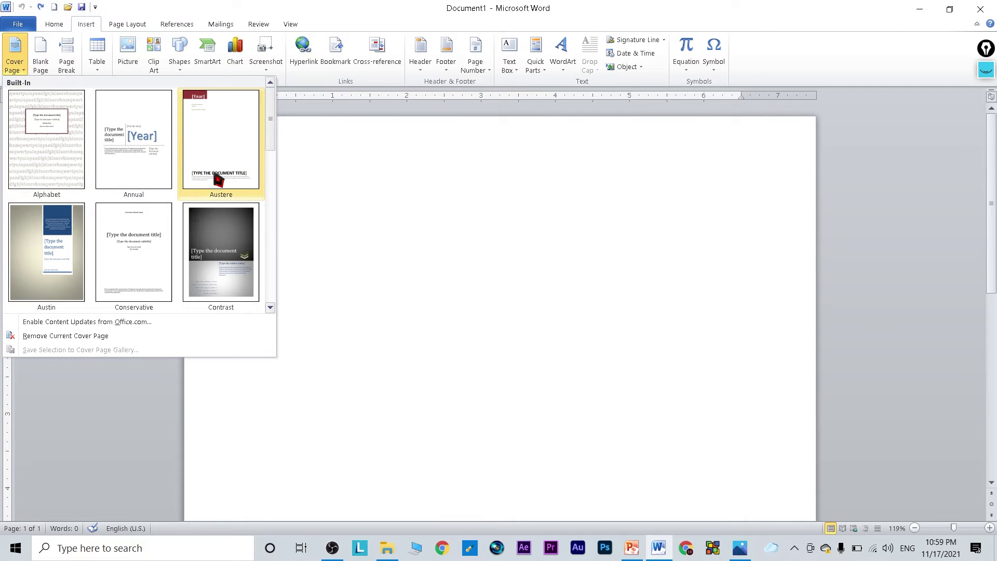
Insert the Newsprint cover page and start typing 'Scince' into its title placeholder.
scroll(218, 180, "down", 5)
scroll(164, 215, "up", 2)
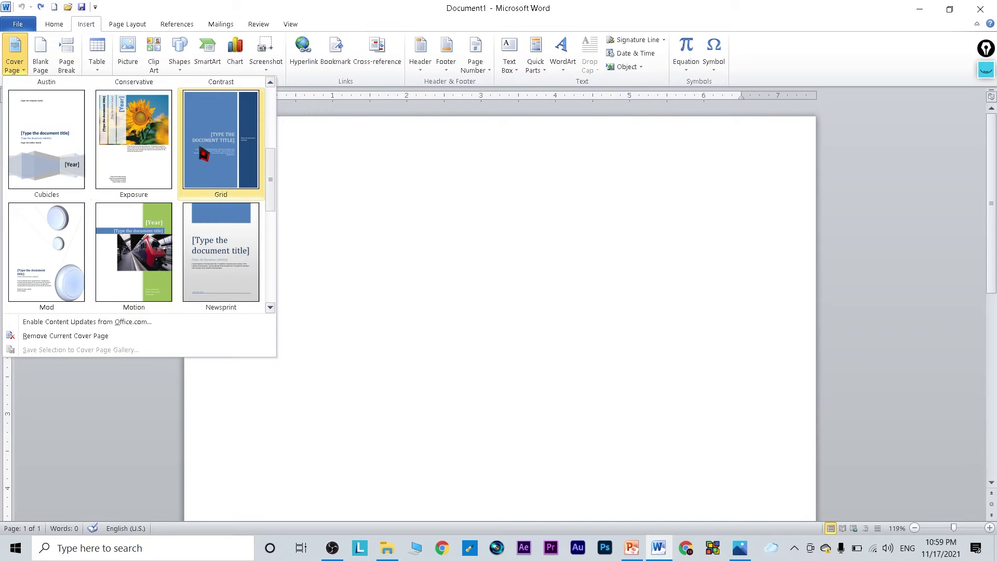
left_click(213, 236)
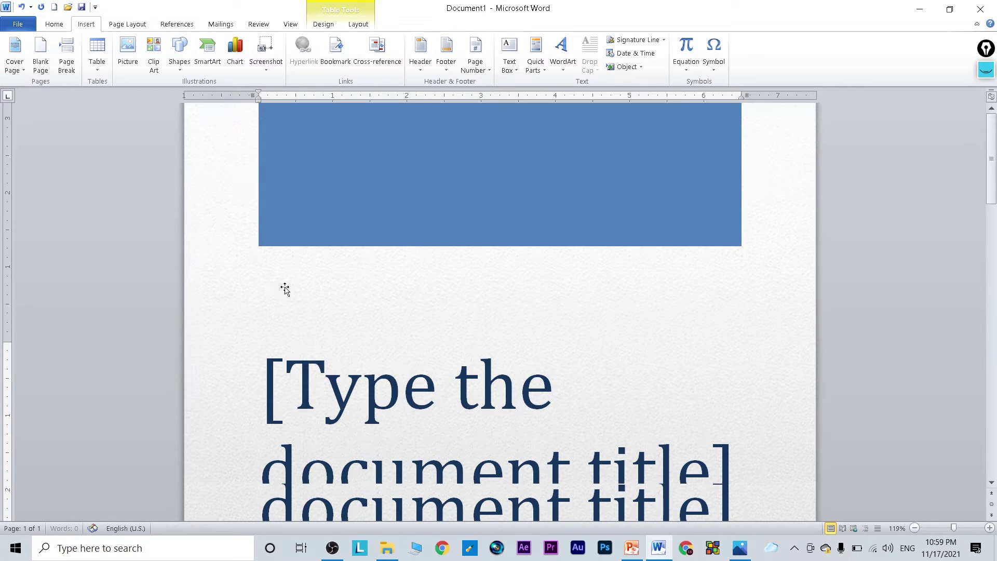
left_click(421, 375)
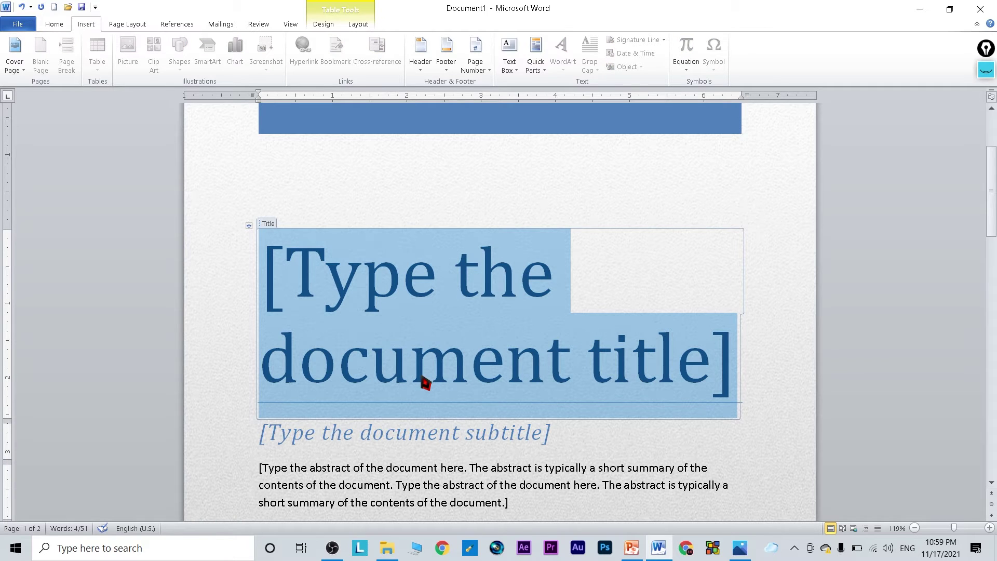
type("Sc")
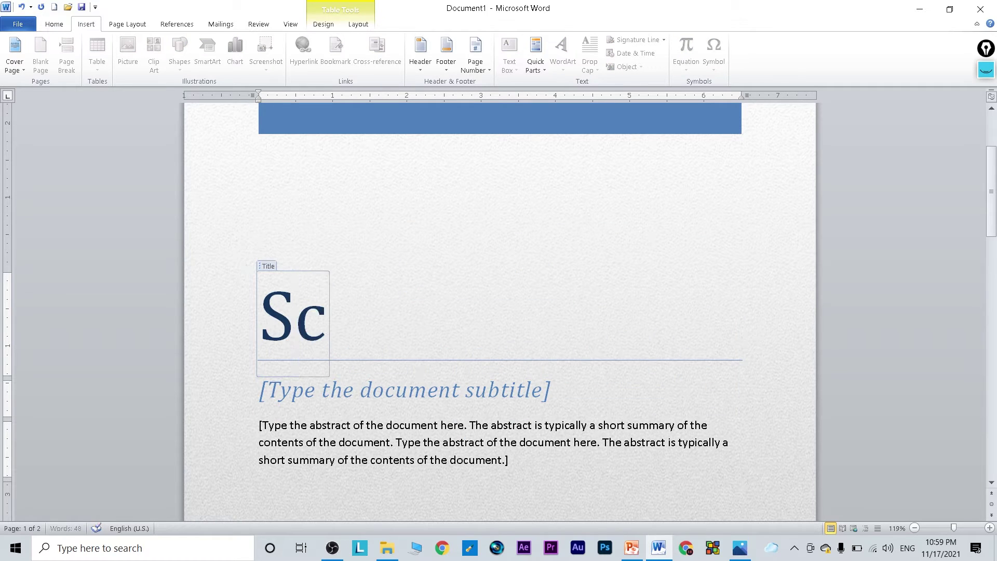
type("ince")
Enter the author's name as the subtitle, then select the abstract and date fields.
left_click(396, 400)
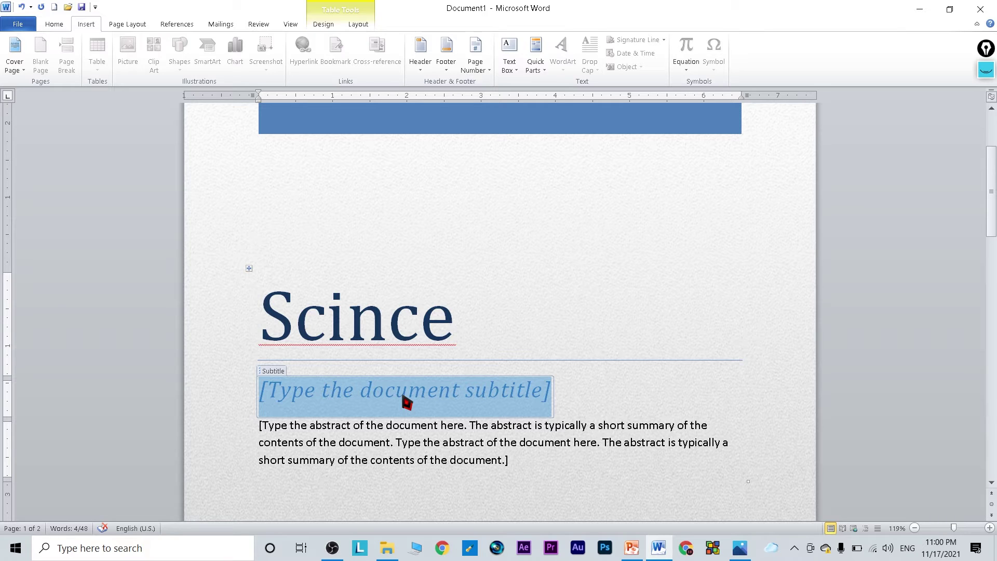
type("islam Mo")
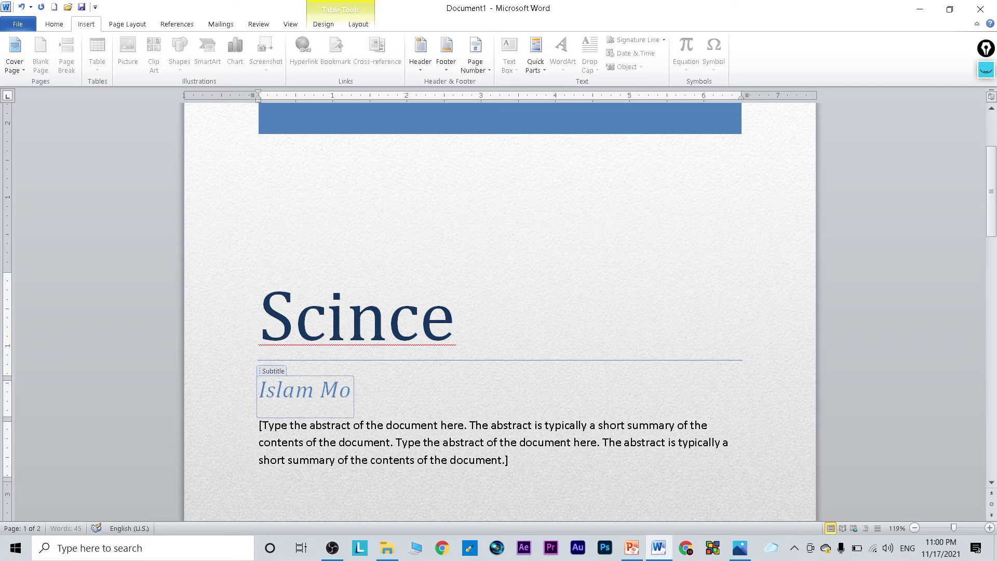
type("hamed")
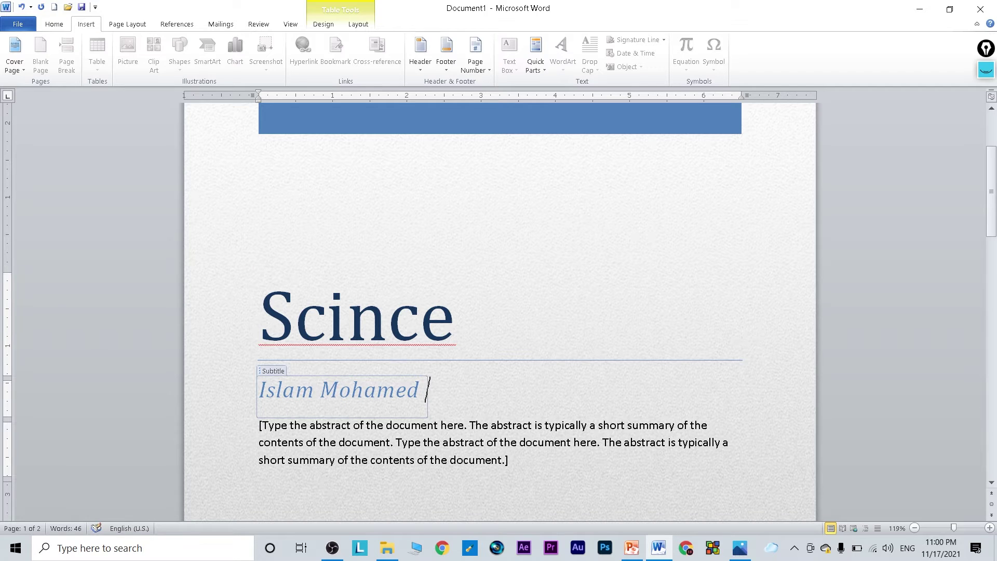
scroll(384, 311, "down", 3)
left_click(384, 389)
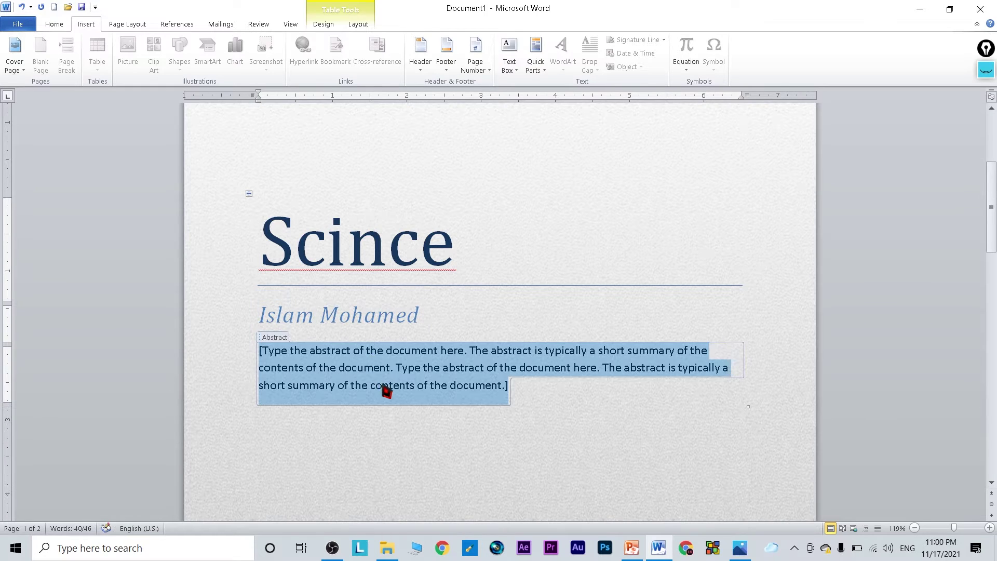
scroll(384, 390, "up", 5)
scroll(385, 391, "up", 1)
scroll(384, 390, "down", 4)
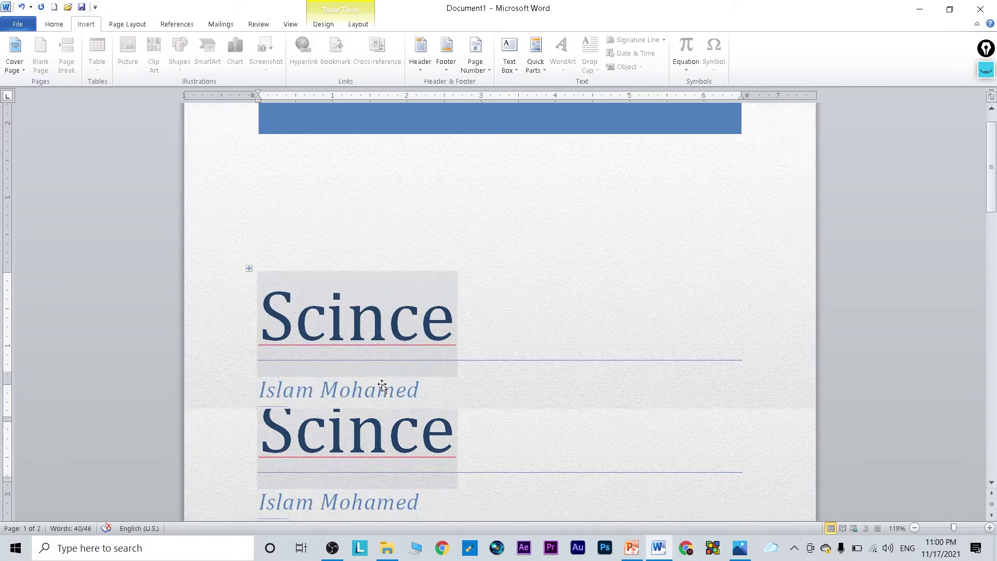
scroll(384, 390, "down", 6)
scroll(383, 387, "down", 3)
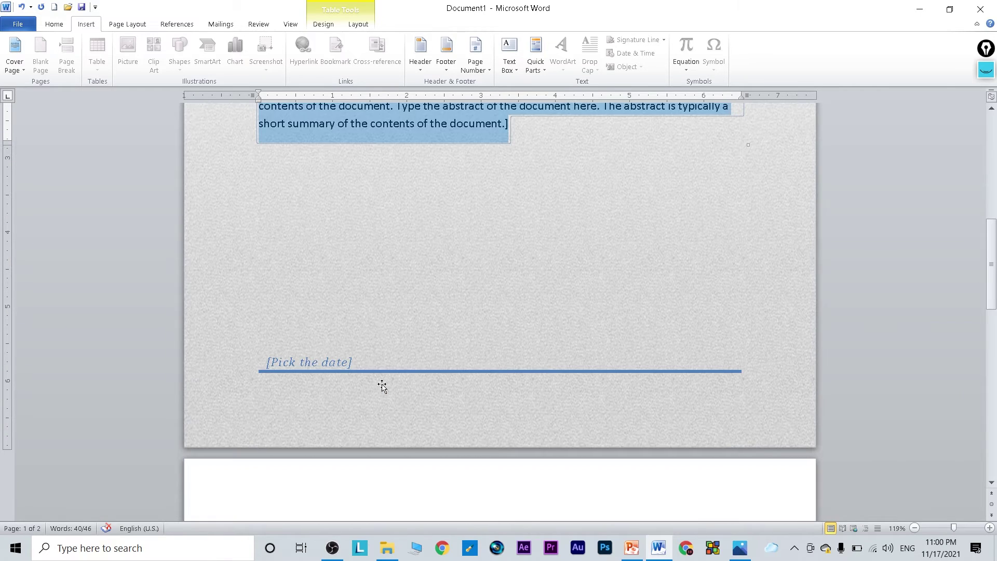
left_click(310, 364)
Type the sample characters 'hjhfkjashfkjhaskjh' at the top of page 2.
scroll(363, 372, "up", 6)
scroll(388, 374, "up", 7)
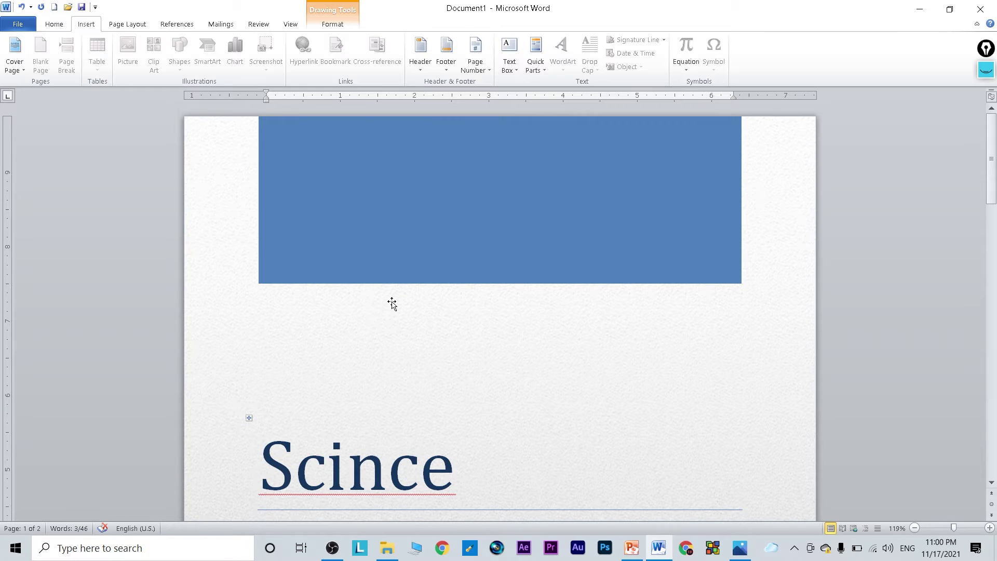
scroll(392, 301, "down", 3, "ctrl")
scroll(392, 306, "down", 2, "ctrl")
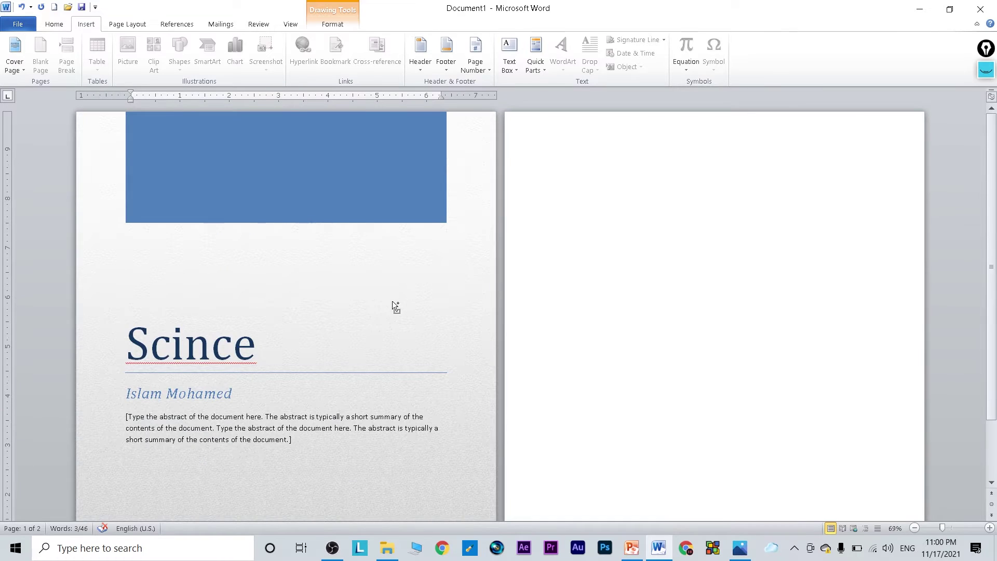
scroll(379, 303, "down", 2, "ctrl")
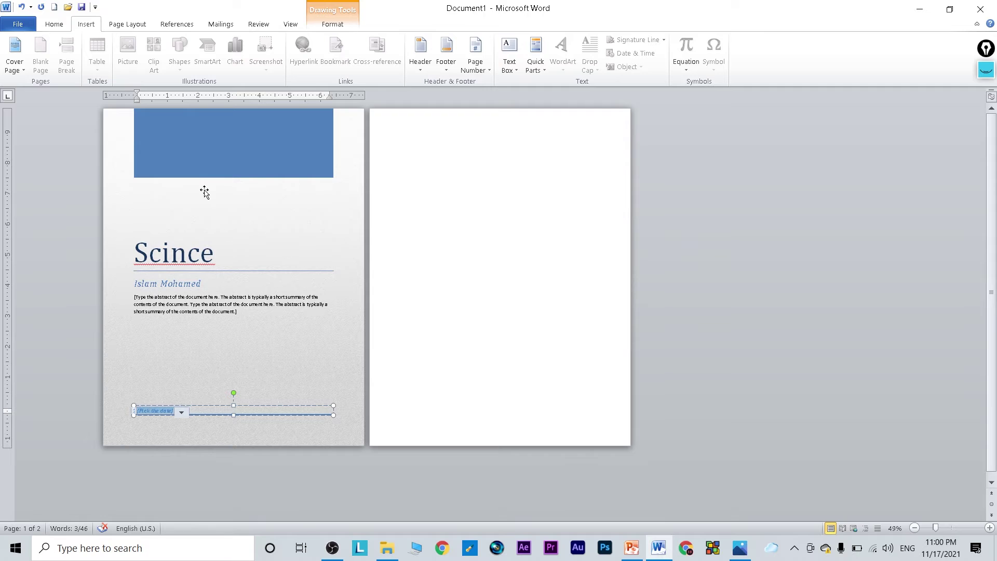
left_click(412, 141)
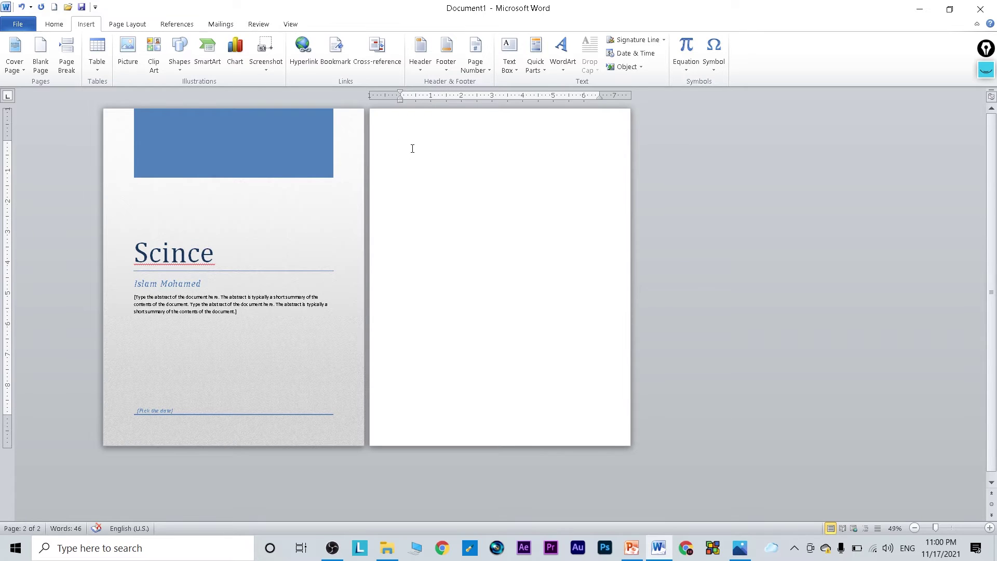
type("hfkjhaskjh")
scroll(450, 143, "up", 4, "ctrl")
scroll(449, 151, "up", 1, "ctrl")
scroll(449, 152, "up", 1, "ctrl")
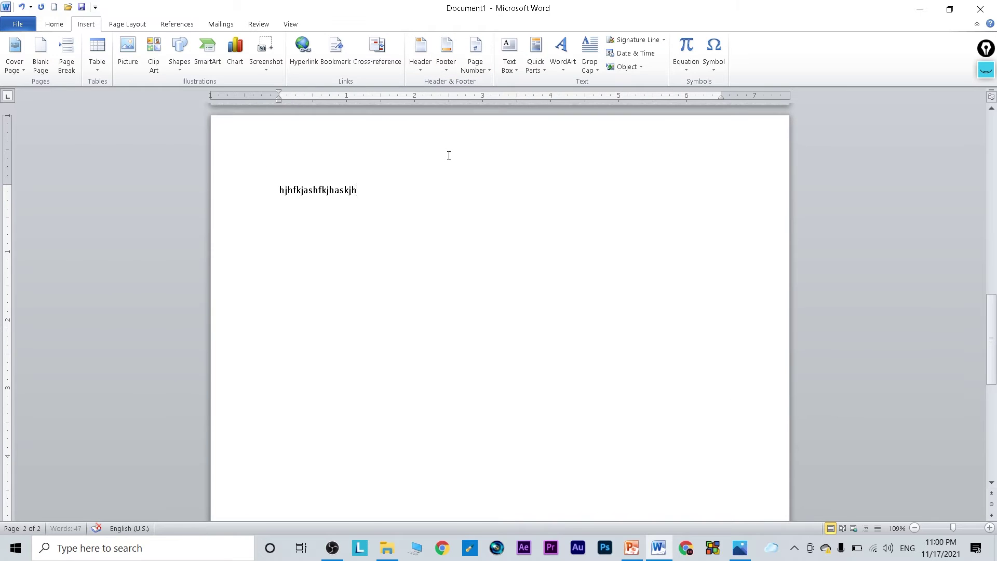
scroll(447, 161, "up", 5, "ctrl")
scroll(446, 172, "up", 10)
scroll(445, 178, "up", 10)
scroll(446, 178, "up", 5)
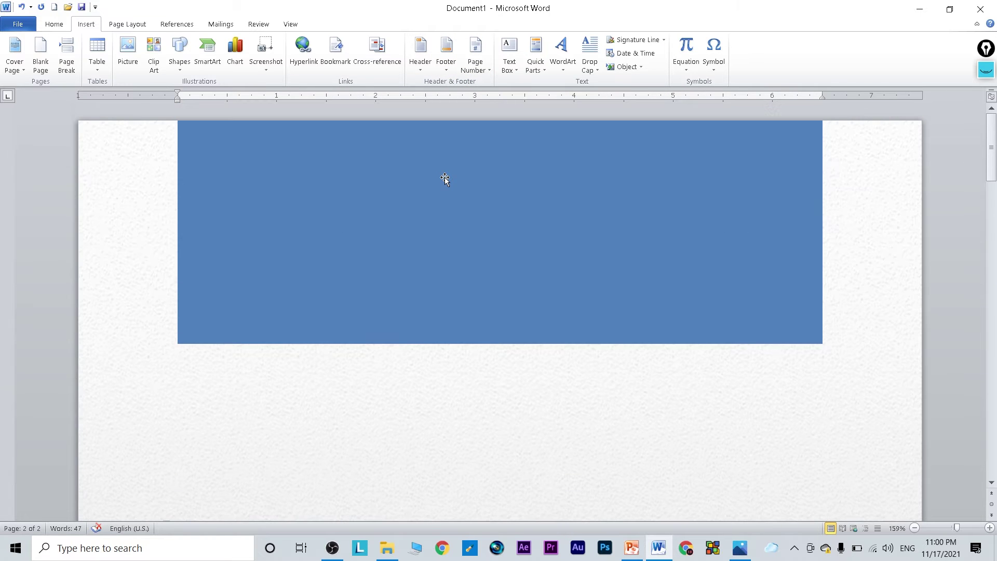
scroll(445, 177, "down", 3, "ctrl")
scroll(444, 176, "down", 2, "ctrl")
scroll(444, 177, "down", 6)
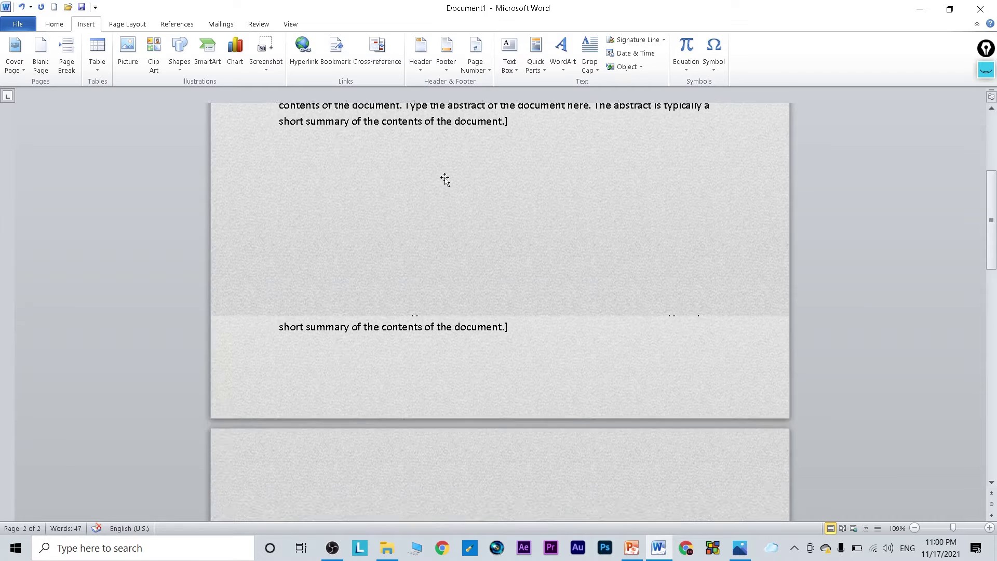
scroll(445, 176, "down", 4)
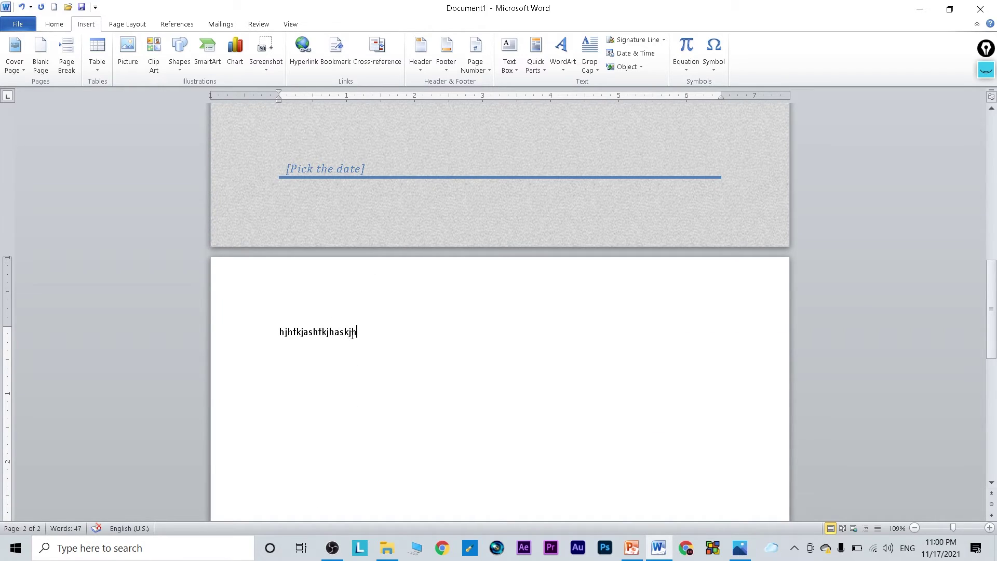
Select all the content and delete it, then undo the deletion.
key("ctrl+a")
key("Delete")
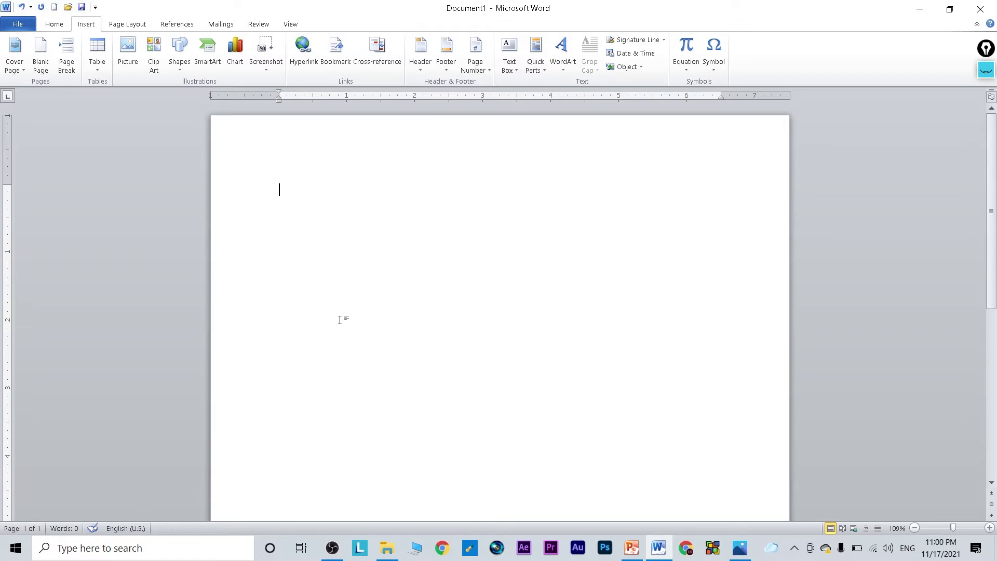
key("ctrl+z")
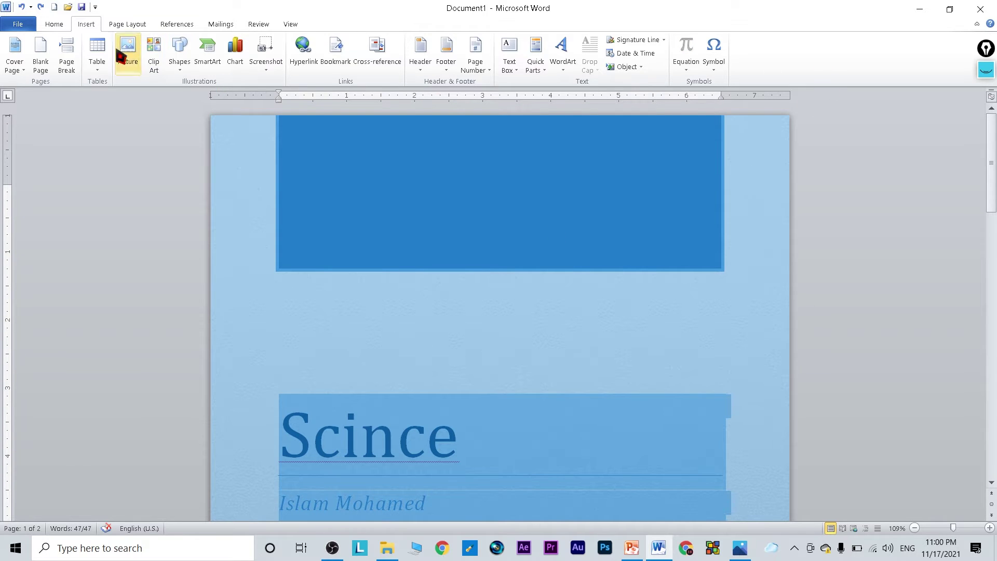
Delete the cover page and text using Select All from the Home tab's Select menu.
left_click(54, 24)
left_click(705, 191)
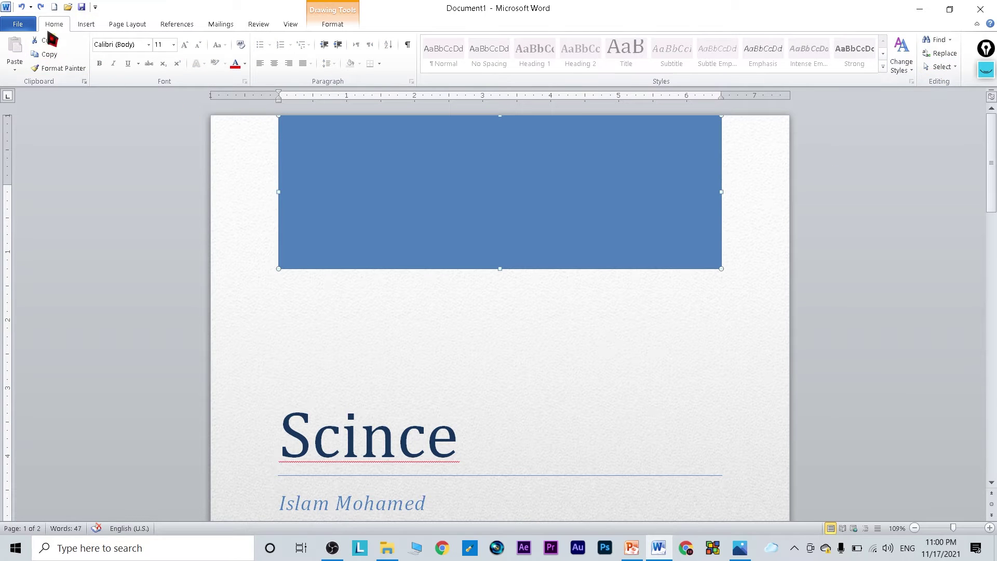
left_click(940, 67)
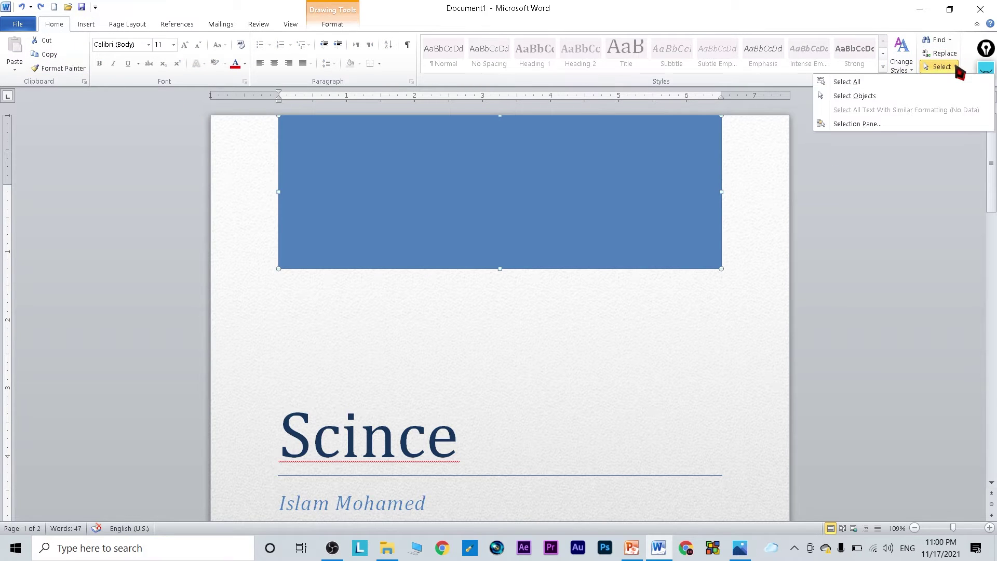
left_click(873, 84)
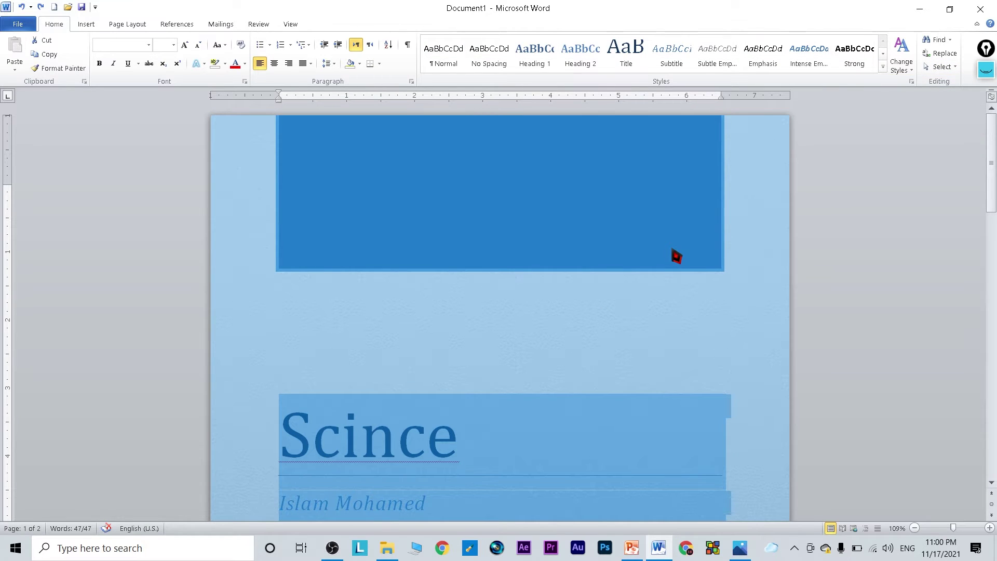
key("Delete")
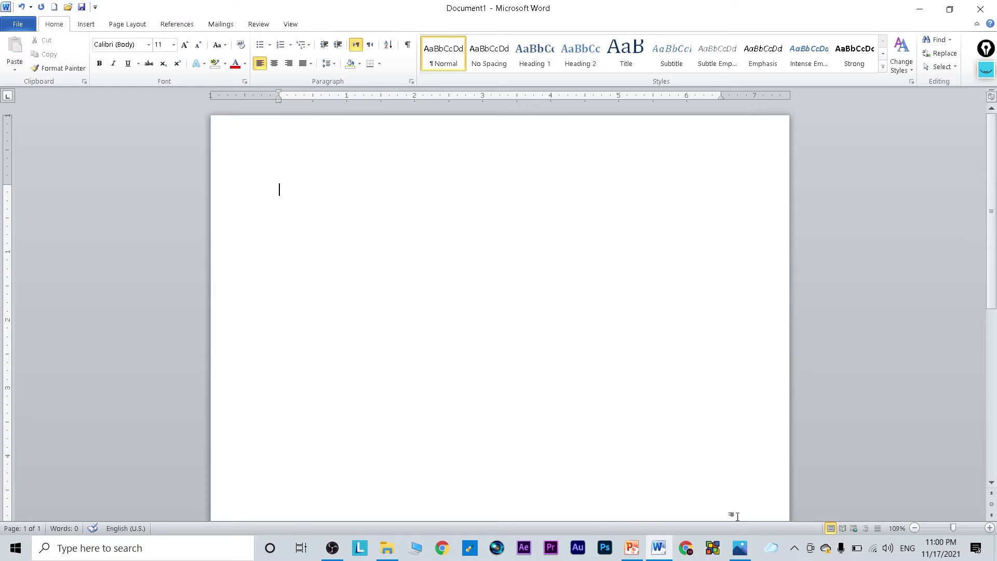
left_click(740, 548)
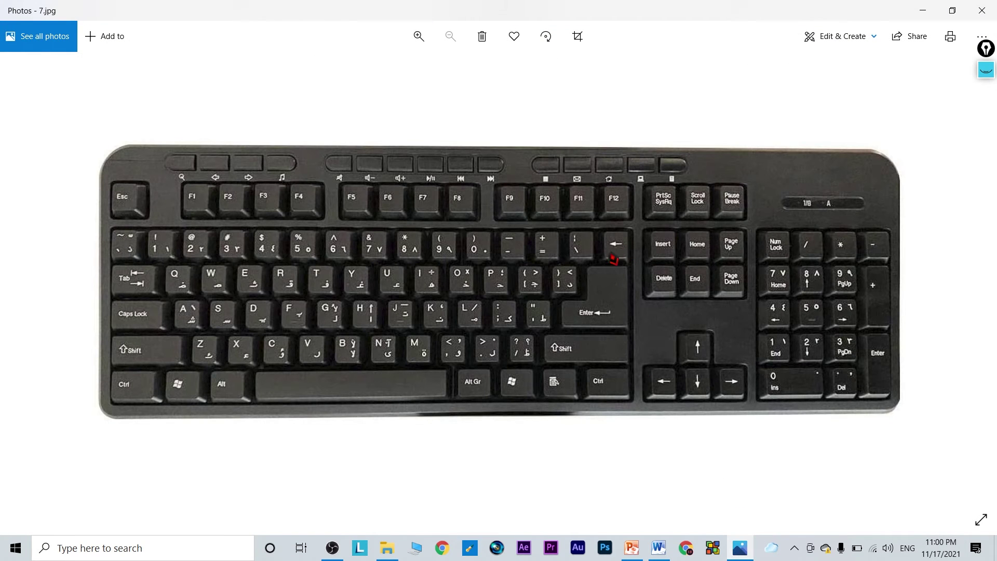
key("alt+Tab")
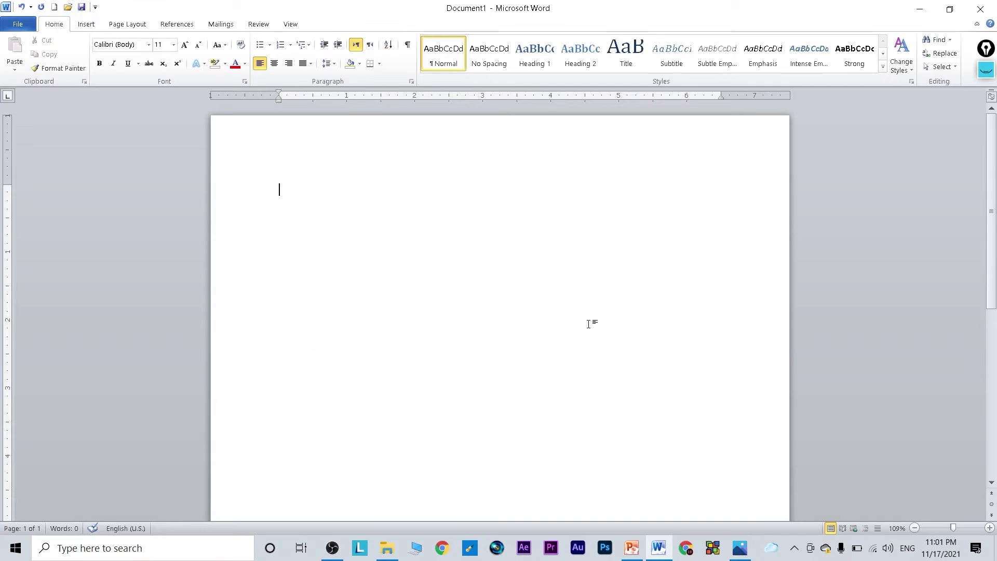
left_click(78, 24)
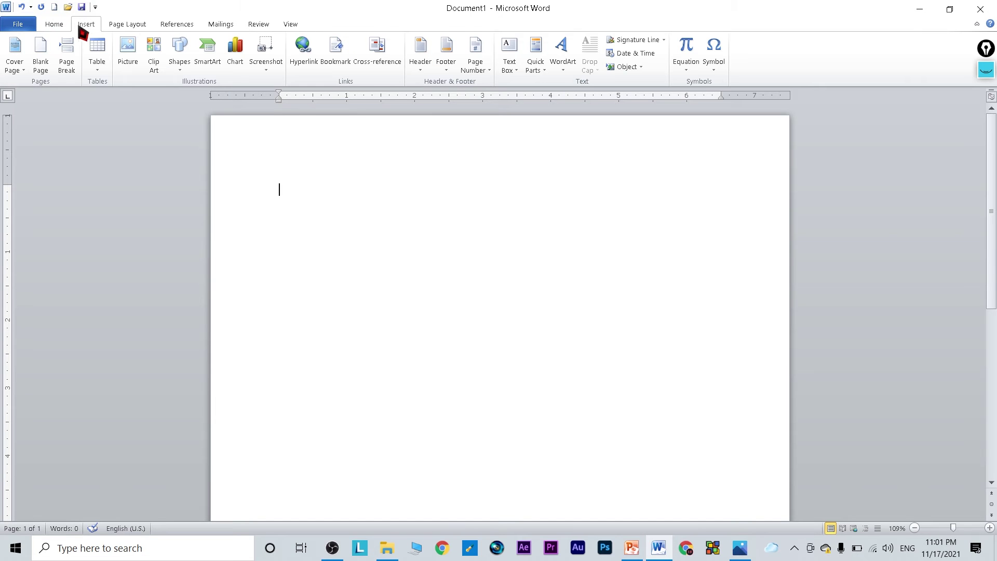
left_click(22, 68)
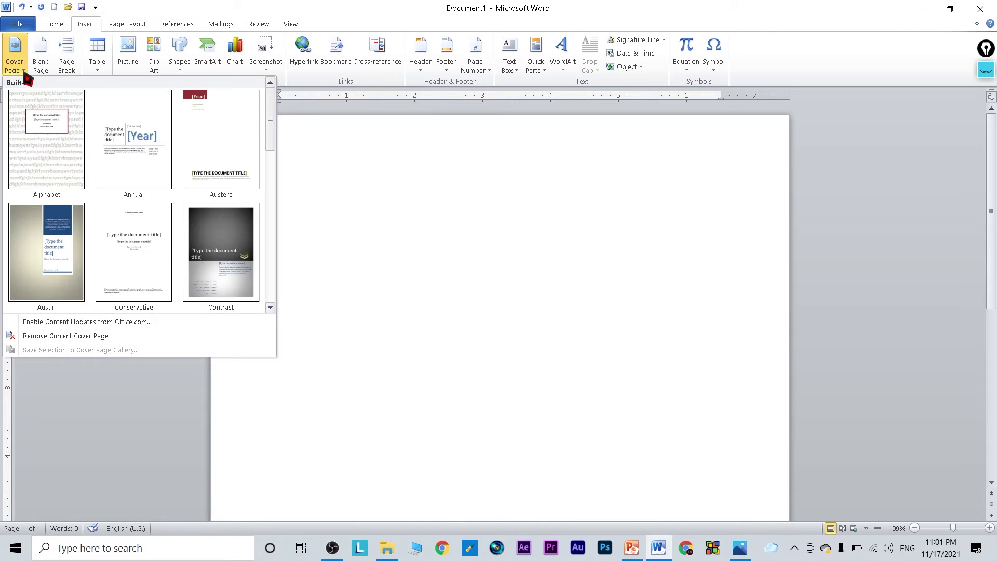
left_click(21, 66)
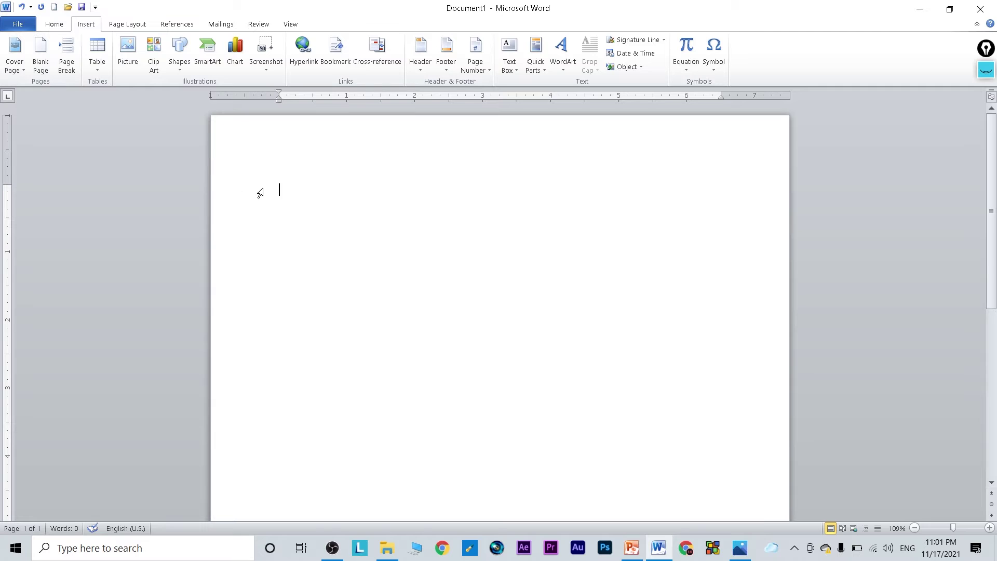
scroll(289, 201, "down", 3)
scroll(292, 202, "up", 3)
scroll(214, 138, "down", 2)
scroll(218, 151, "down", 3)
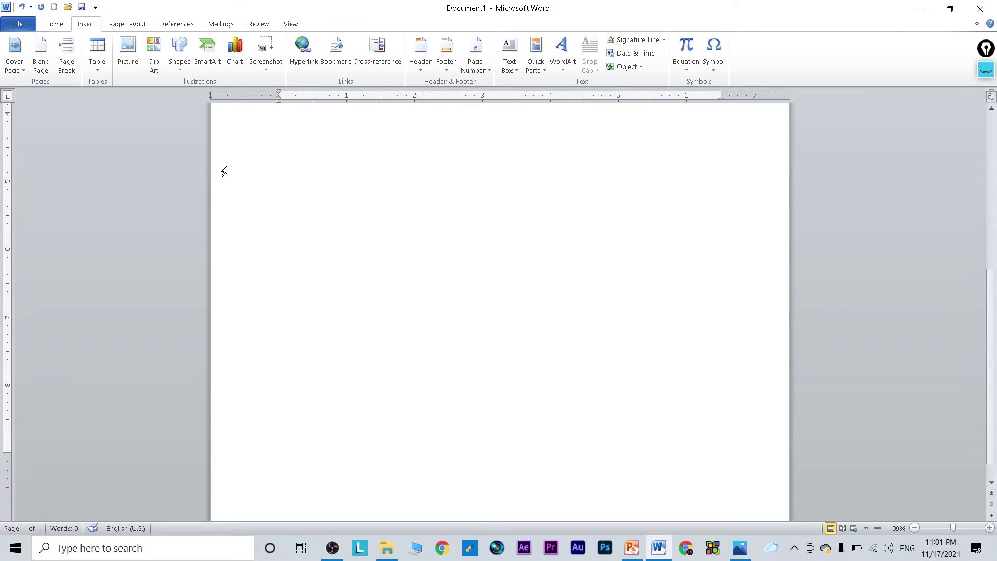
scroll(225, 171, "down", 2)
scroll(225, 171, "up", 7)
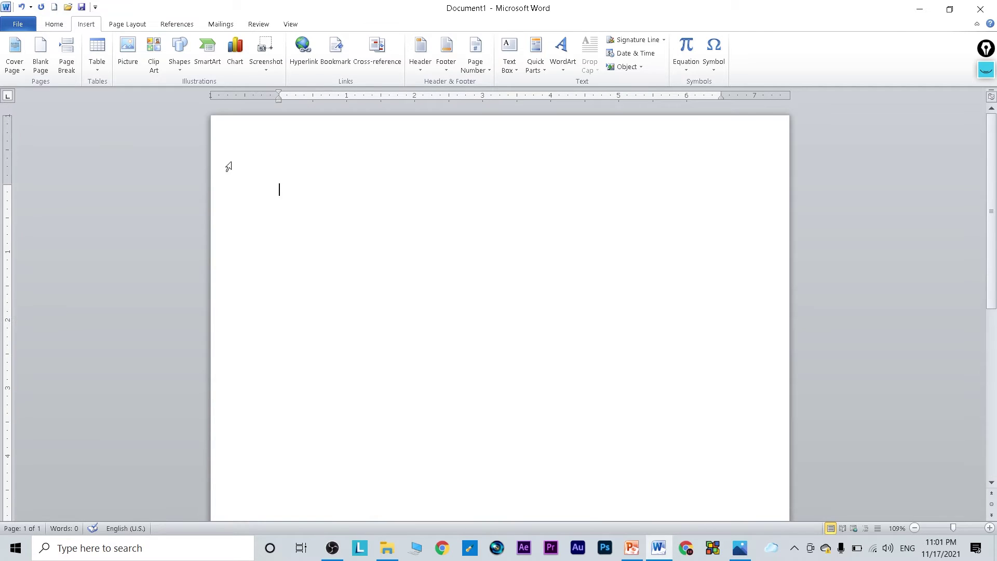
left_click_drag(229, 166, 244, 182)
scroll(276, 200, "down", 2)
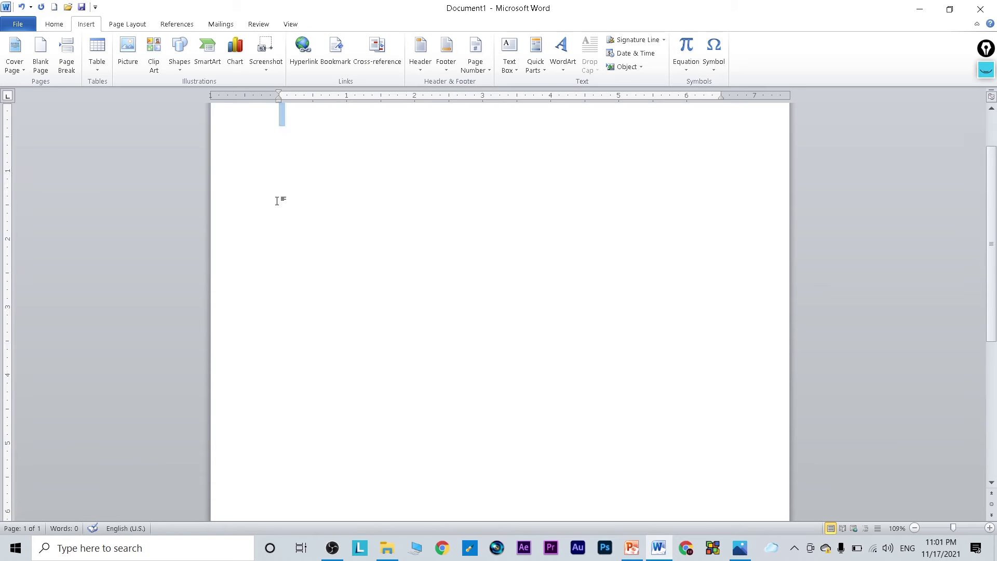
scroll(277, 201, "up", 2)
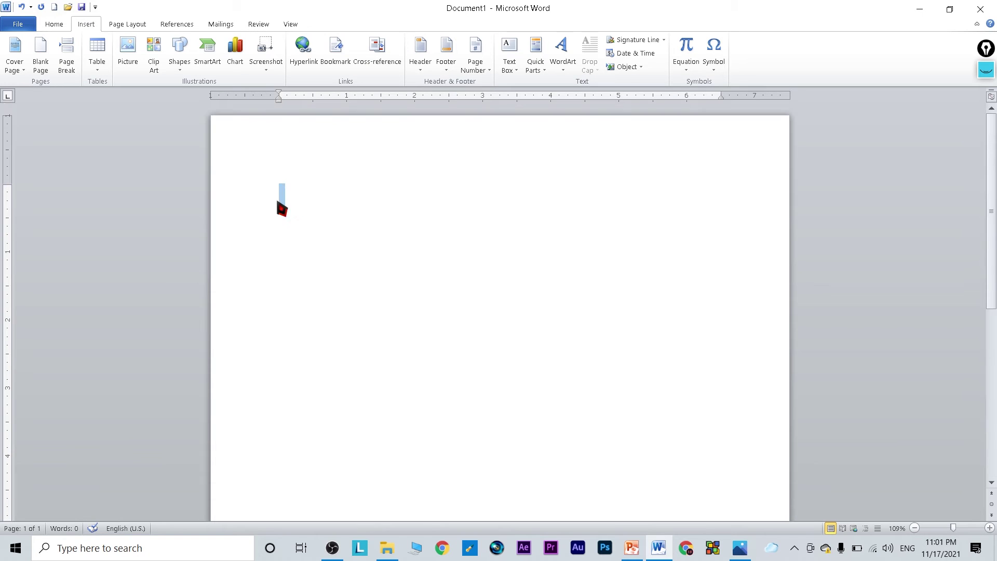
Use Insert > Blank Page twice to add empty pages two and three.
left_click(42, 57)
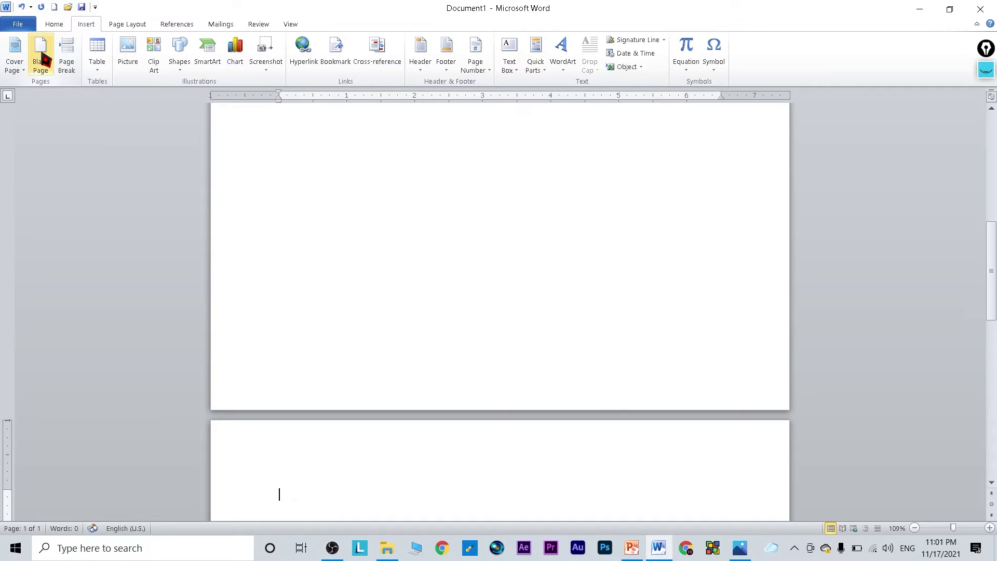
scroll(314, 261, "up", 1)
scroll(314, 260, "down", 7)
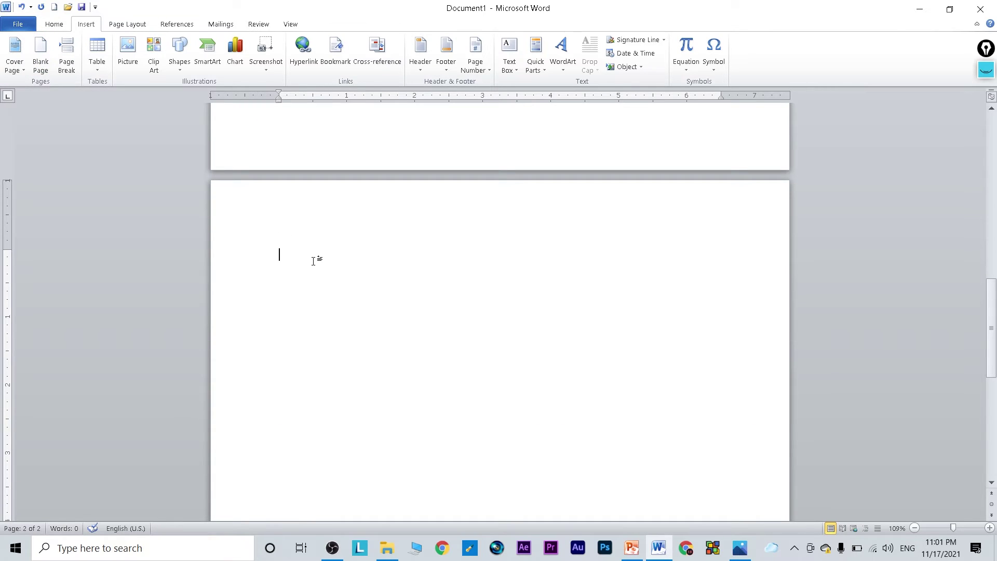
scroll(312, 258, "up", 10)
scroll(301, 247, "up", 5)
scroll(291, 239, "down", 6)
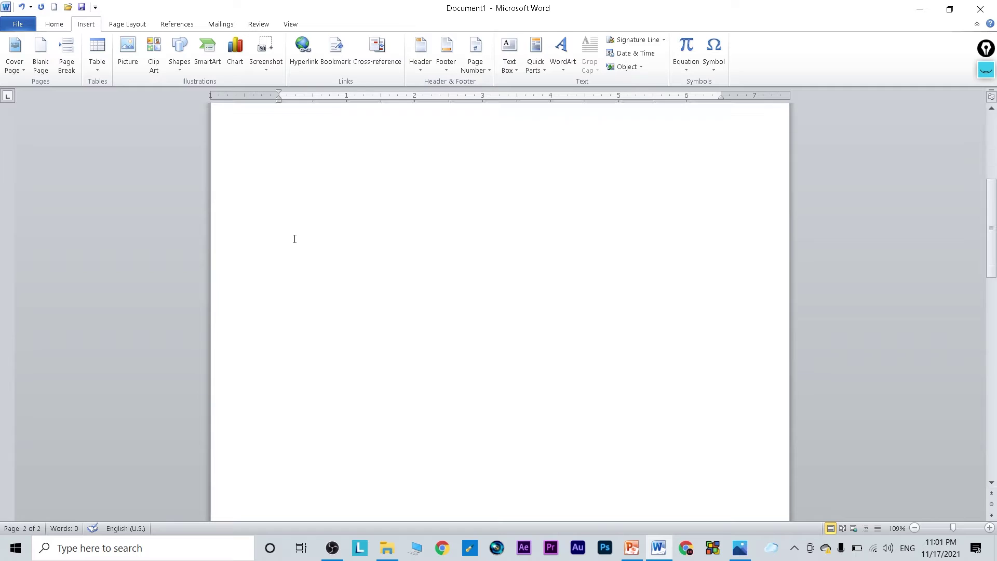
scroll(291, 240, "down", 5)
scroll(290, 240, "down", 6)
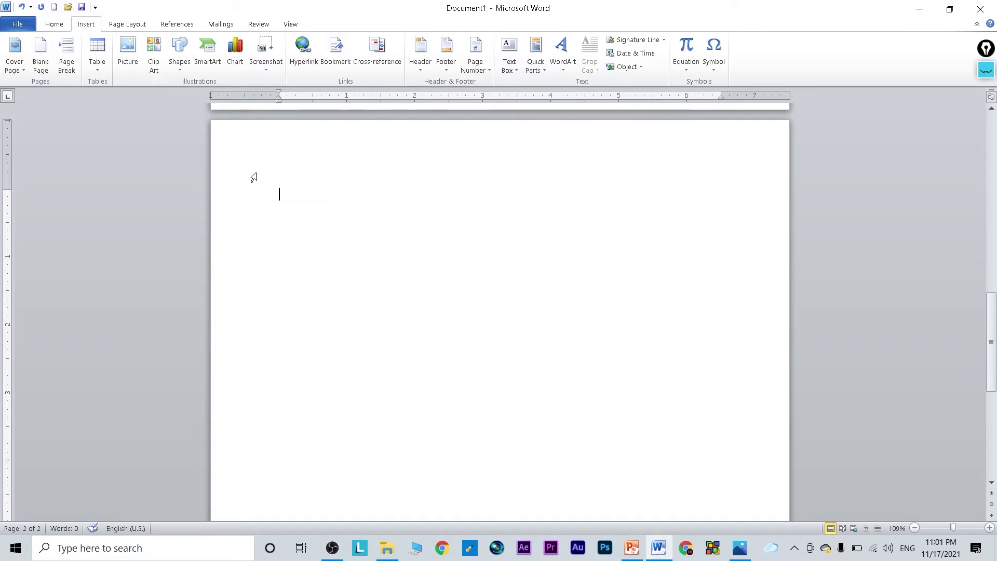
left_click(40, 57)
scroll(252, 262, "down", 3)
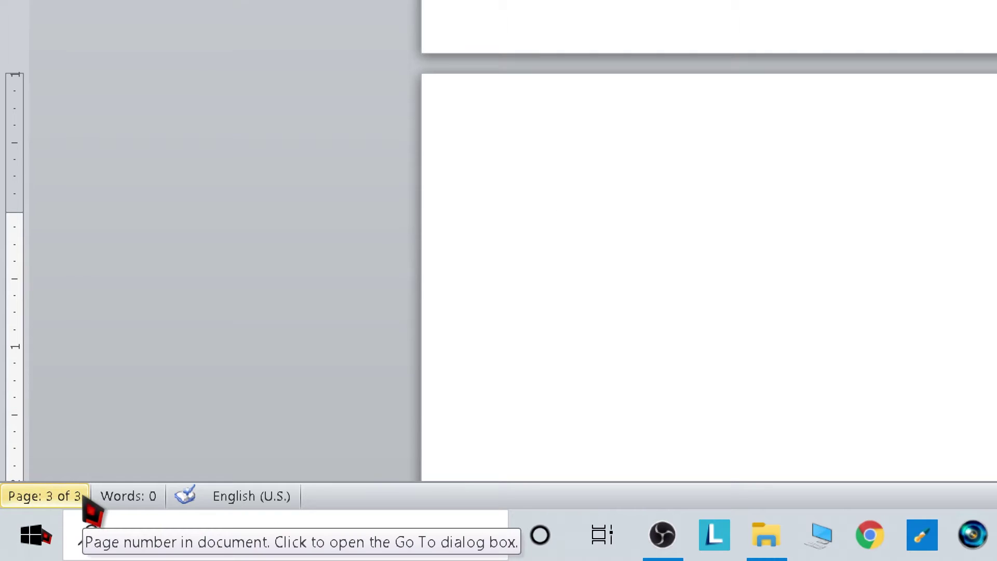
right_click(361, 498)
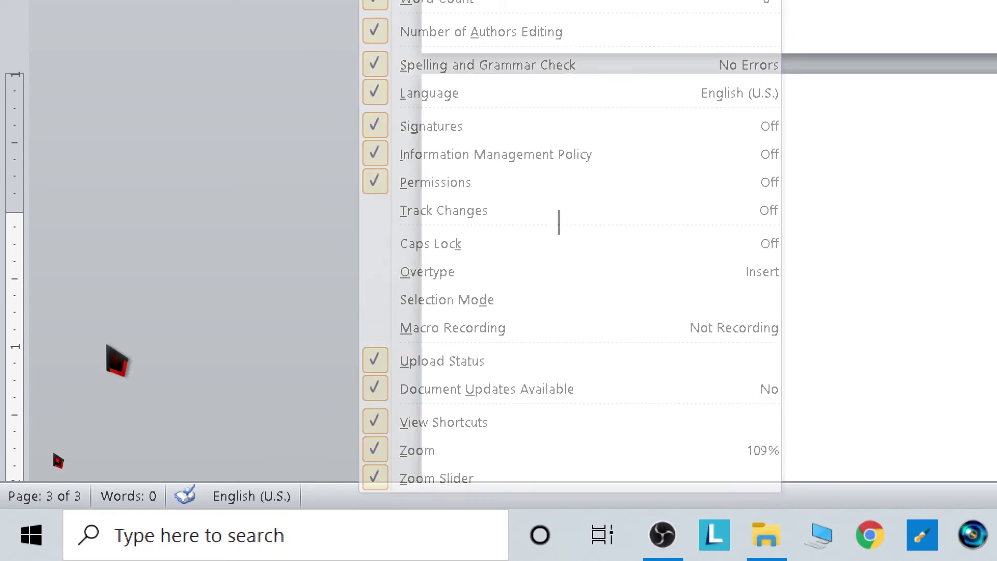
left_click(58, 461)
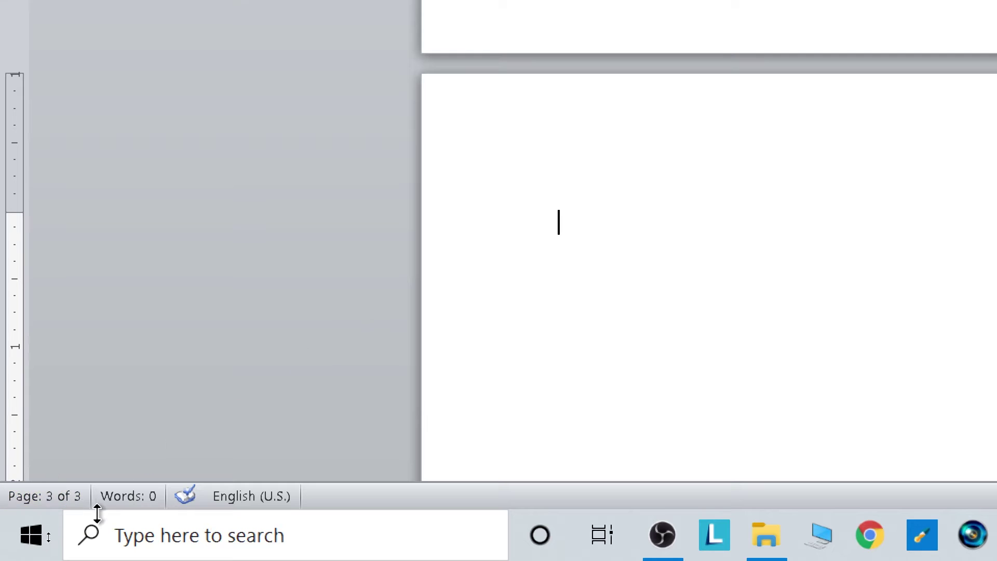
scroll(566, 245, "up", 5)
scroll(565, 245, "up", 4)
scroll(564, 245, "up", 1)
left_click_drag(564, 245, 512, 176)
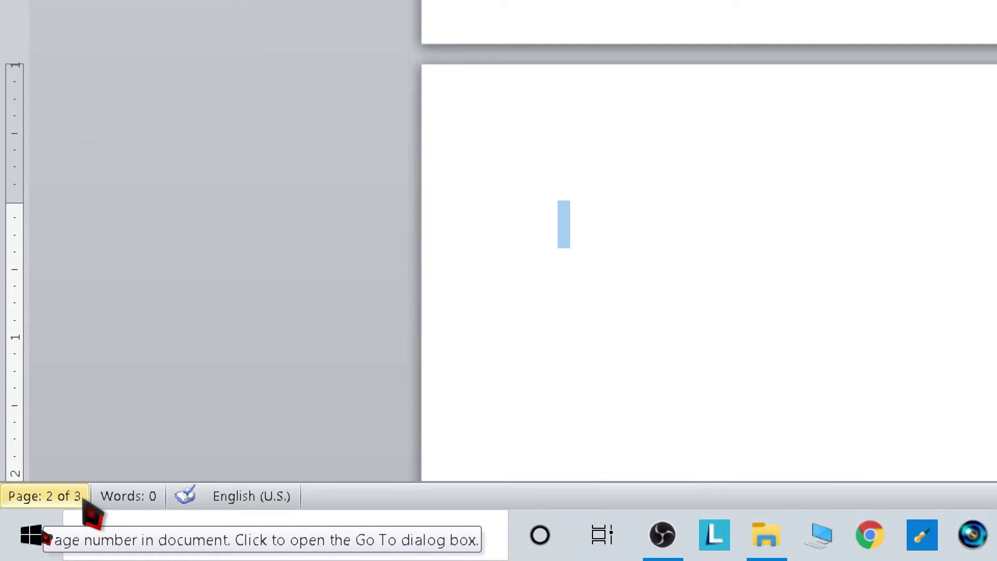
scroll(615, 230, "down", 5)
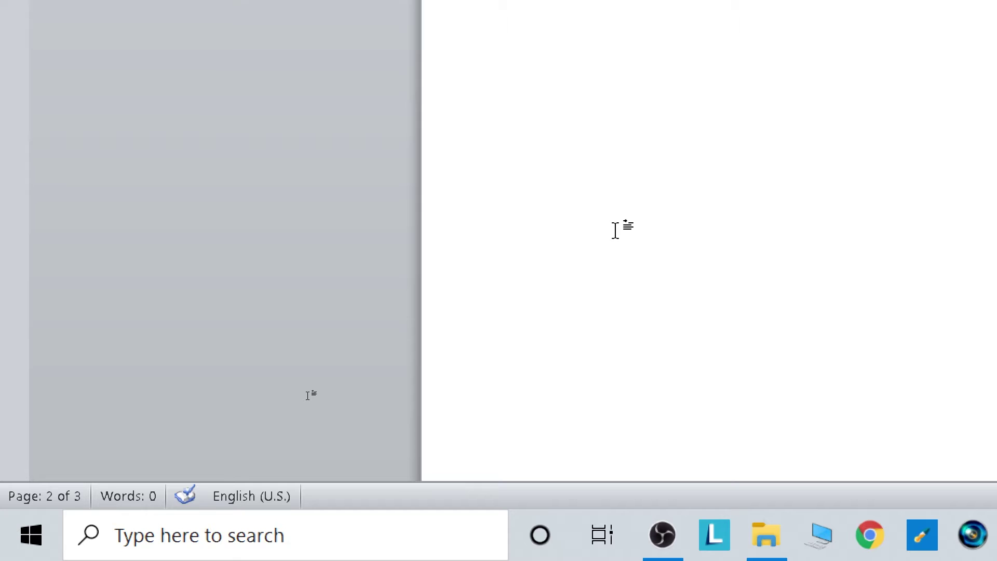
scroll(513, 112, "up", 5)
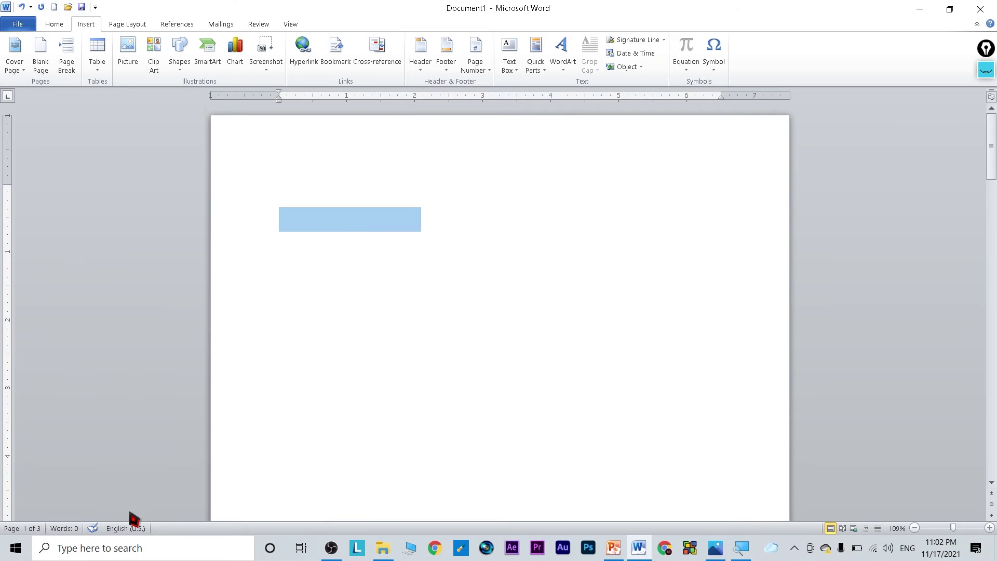
Insert a blank page at the top of page 3, making the document four pages long.
left_click(316, 193)
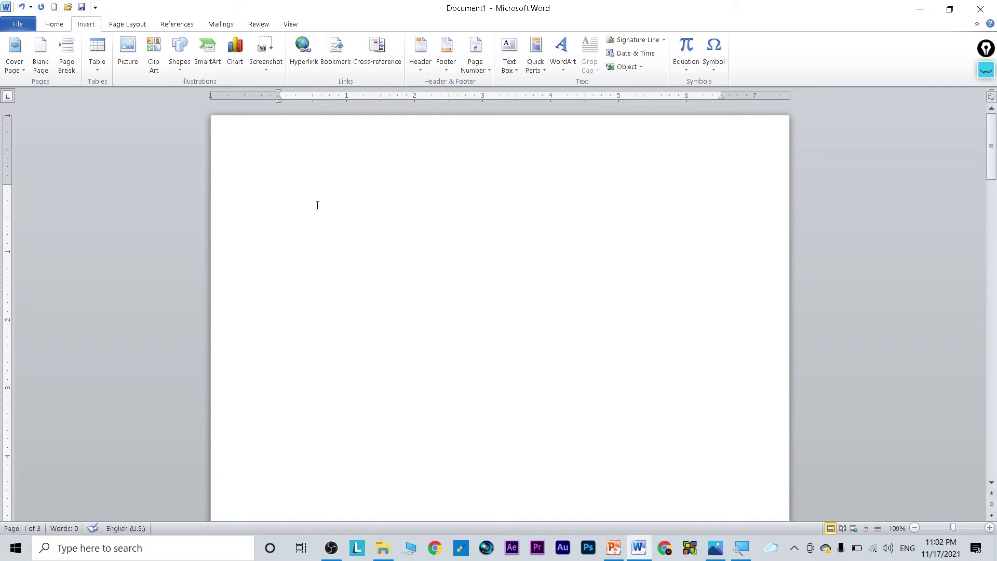
scroll(317, 204, "down", 5)
scroll(318, 205, "down", 5)
scroll(319, 207, "down", 5)
scroll(320, 211, "down", 10)
scroll(319, 218, "down", 5)
left_click(316, 227)
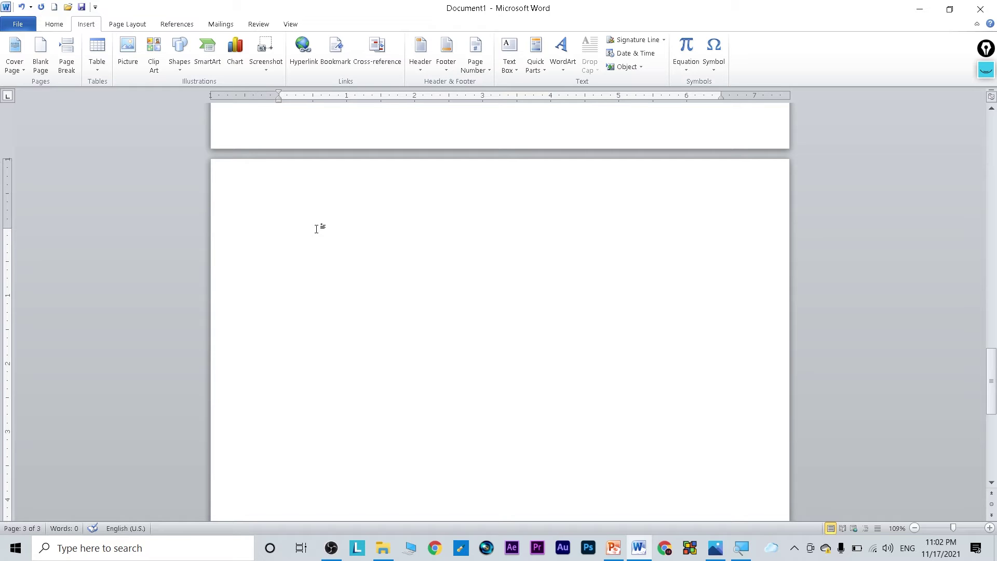
left_click(40, 57)
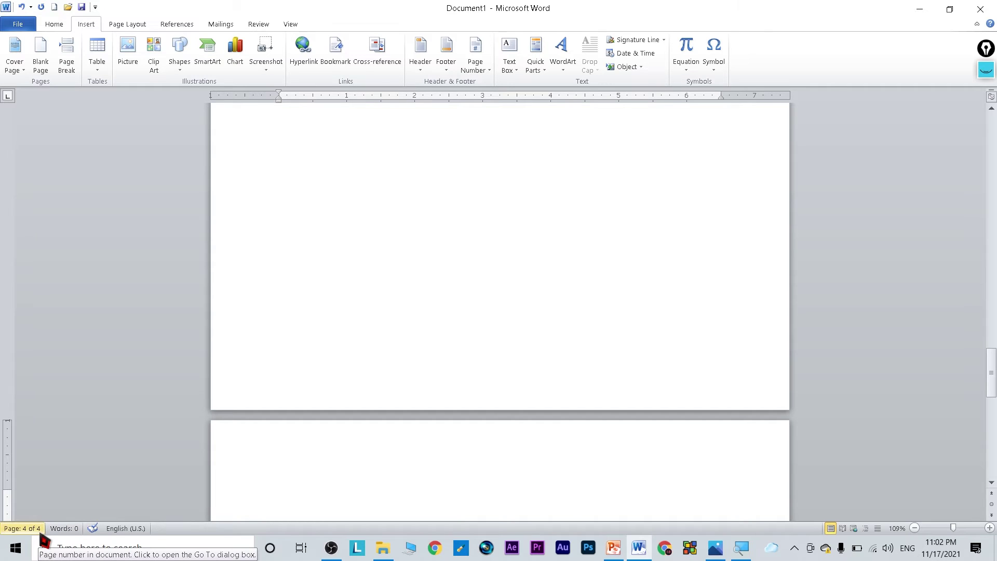
Scroll from the new blank page back up to the top of page 1.
left_click(274, 218)
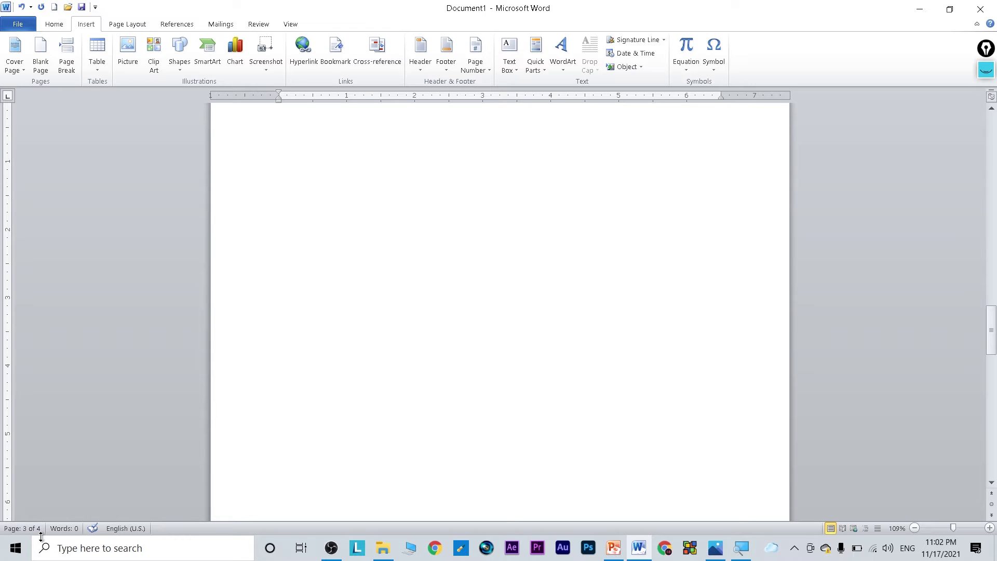
scroll(285, 329, "up", 5)
scroll(289, 322, "up", 10)
scroll(288, 316, "up", 10)
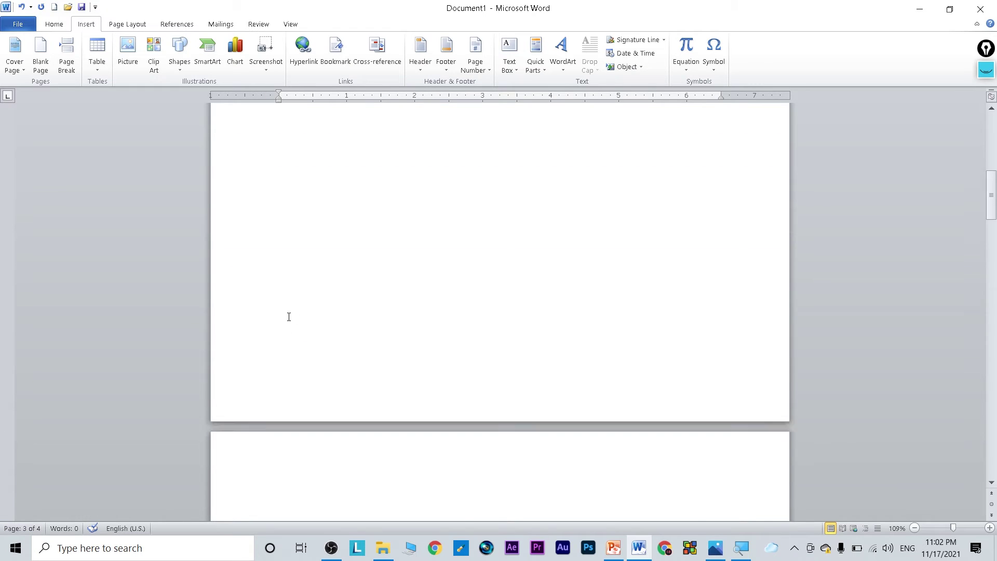
scroll(289, 317, "up", 10)
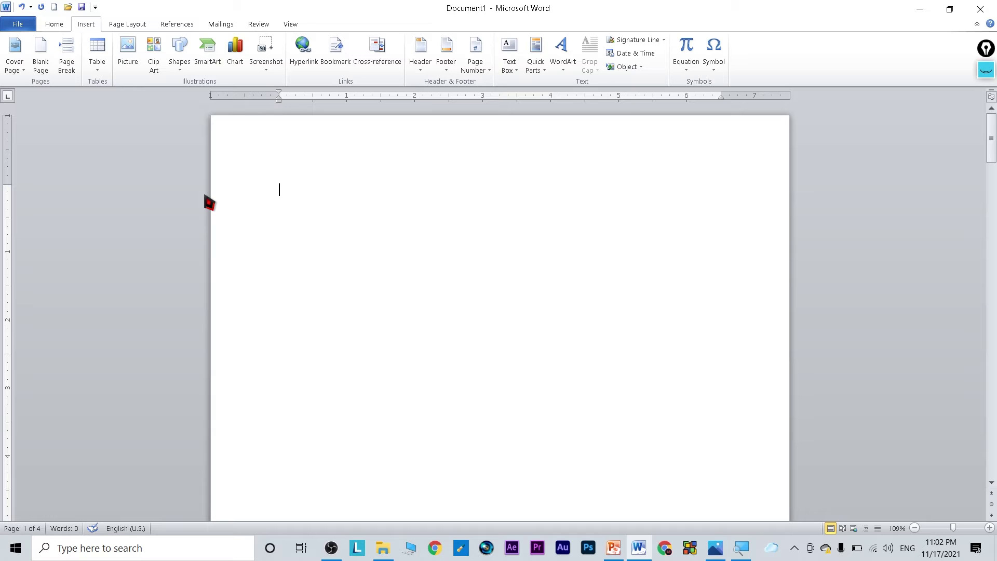
left_click(97, 72)
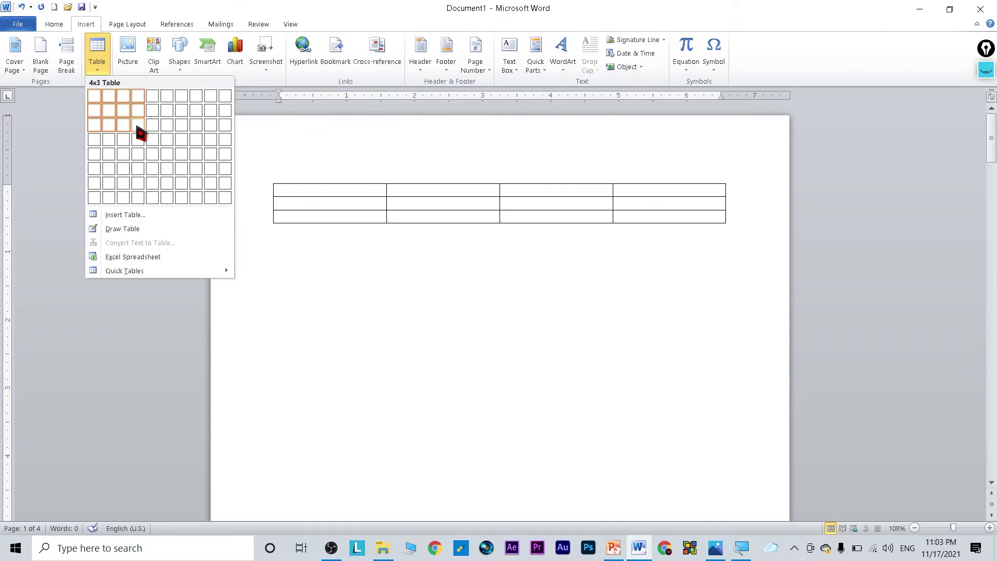
left_click(138, 126)
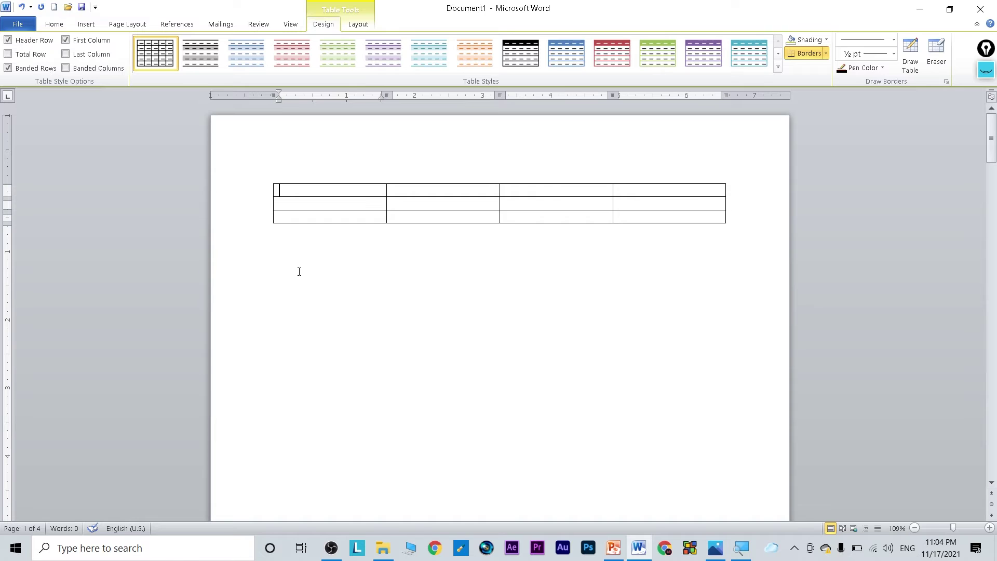
key("ctrl+z")
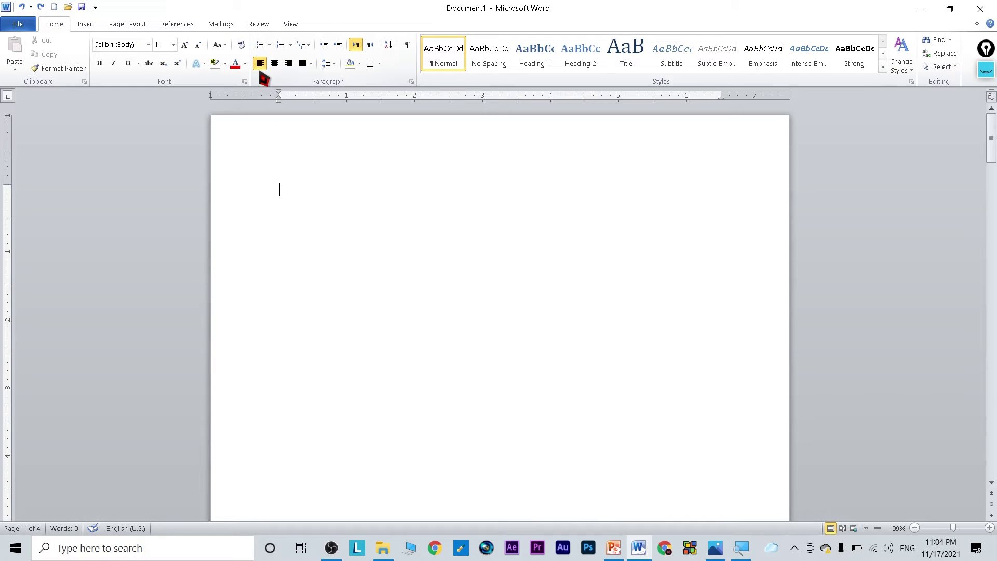
left_click(985, 71)
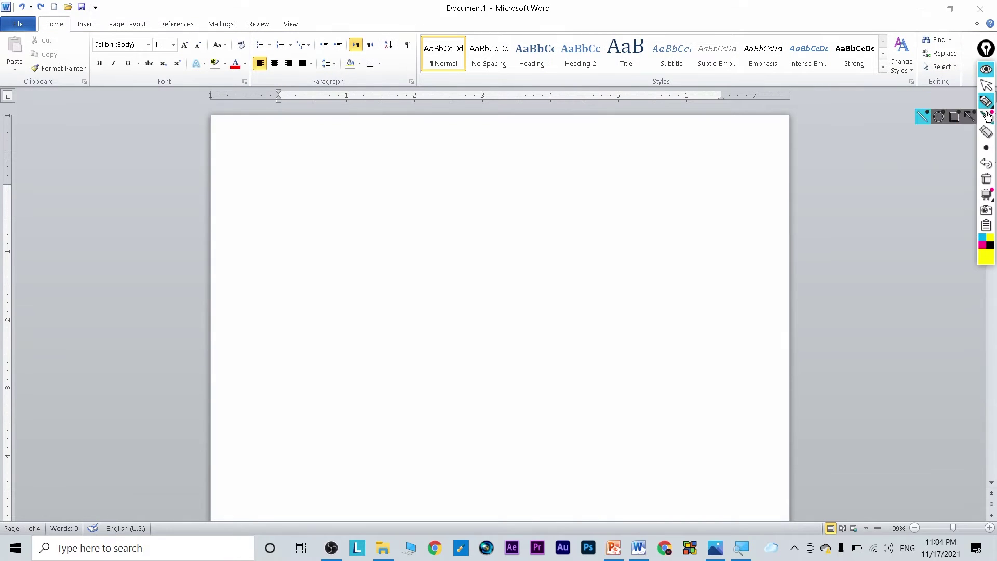
left_click(985, 101)
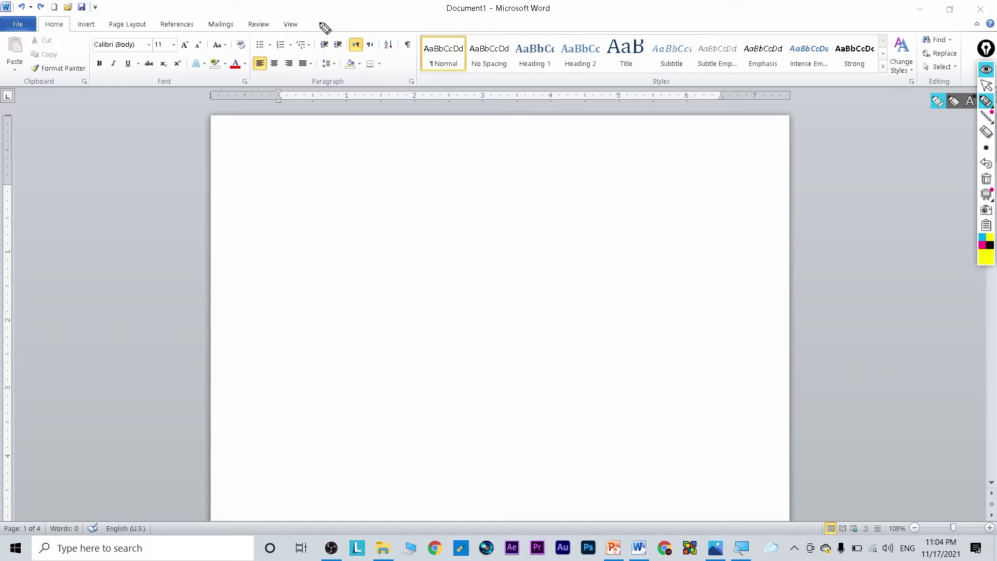
mouse_move(353, 16)
left_mouse_down()
mouse_move(304, 32)
mouse_move(322, 32)
left_mouse_up()
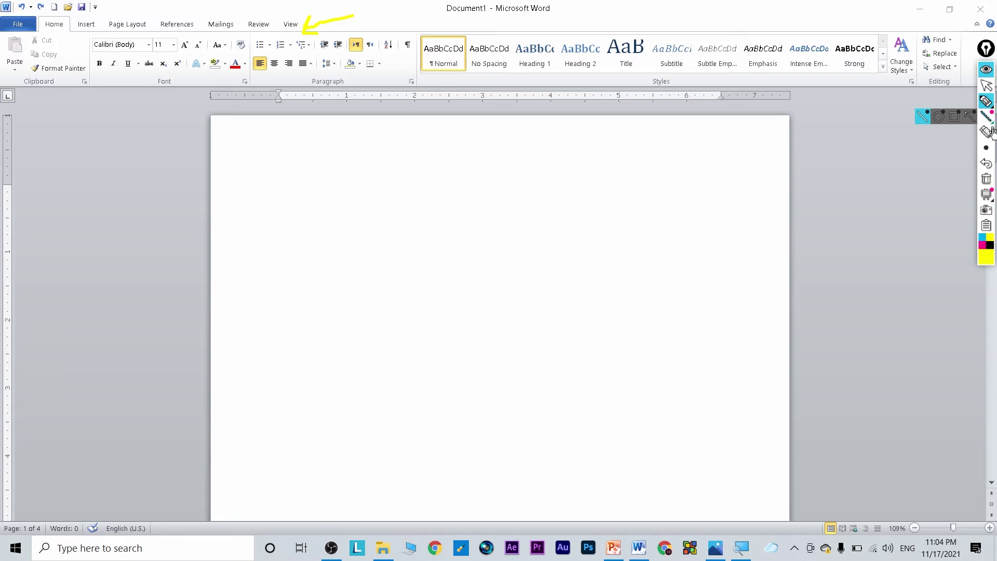
left_click(981, 237)
mouse_move(353, 15)
left_mouse_down()
mouse_move(305, 31)
mouse_move(315, 36)
left_mouse_up()
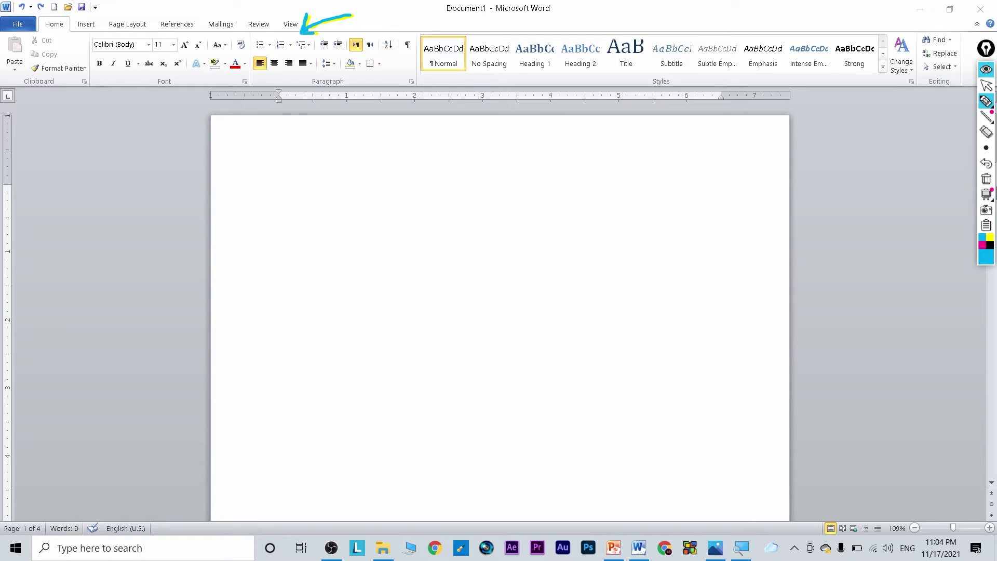
left_click(986, 179)
left_click(990, 77)
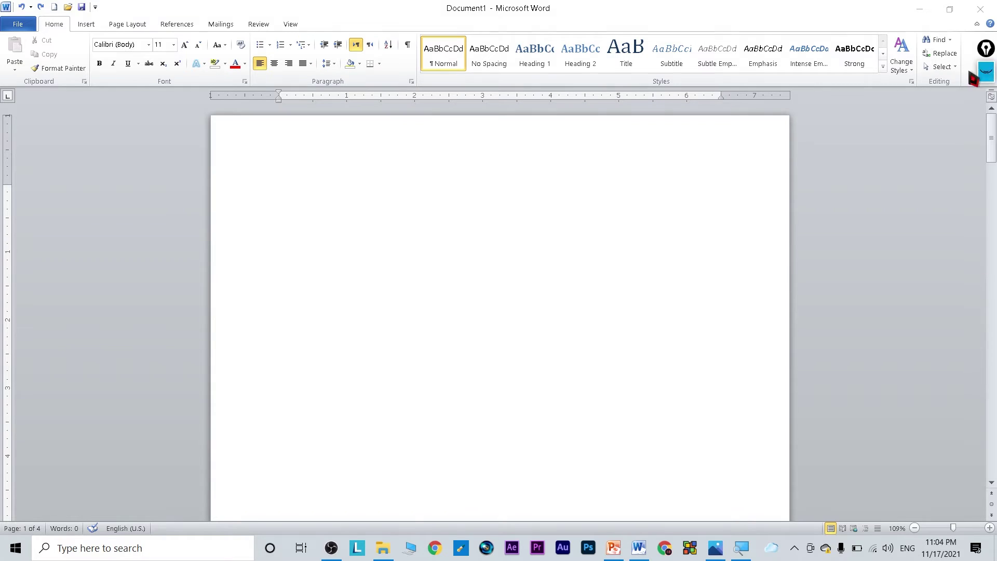
left_click(85, 24)
Insert a practice 4x4 table and look over its Layout and Design options.
left_click(99, 71)
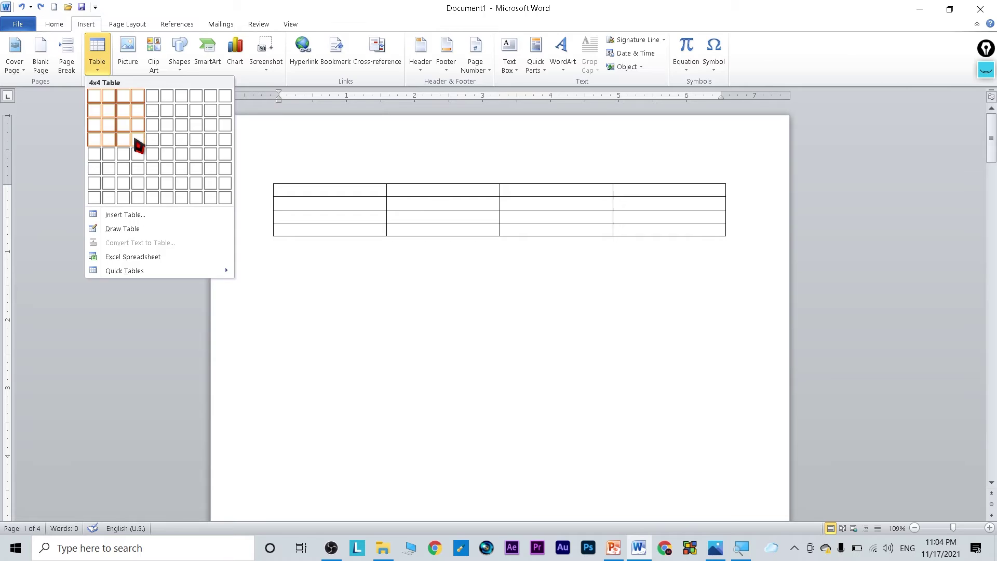
left_click(138, 145)
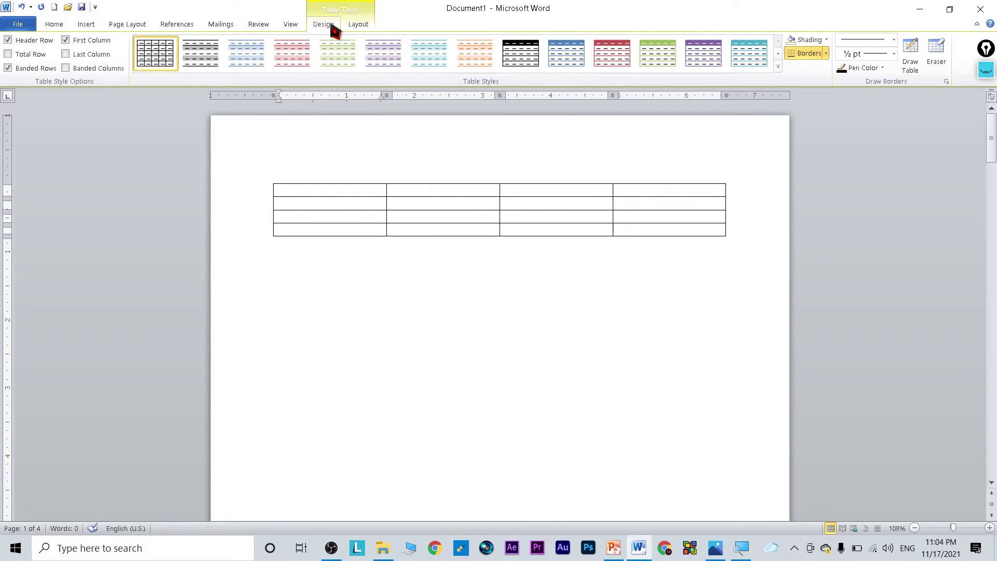
left_click(361, 25)
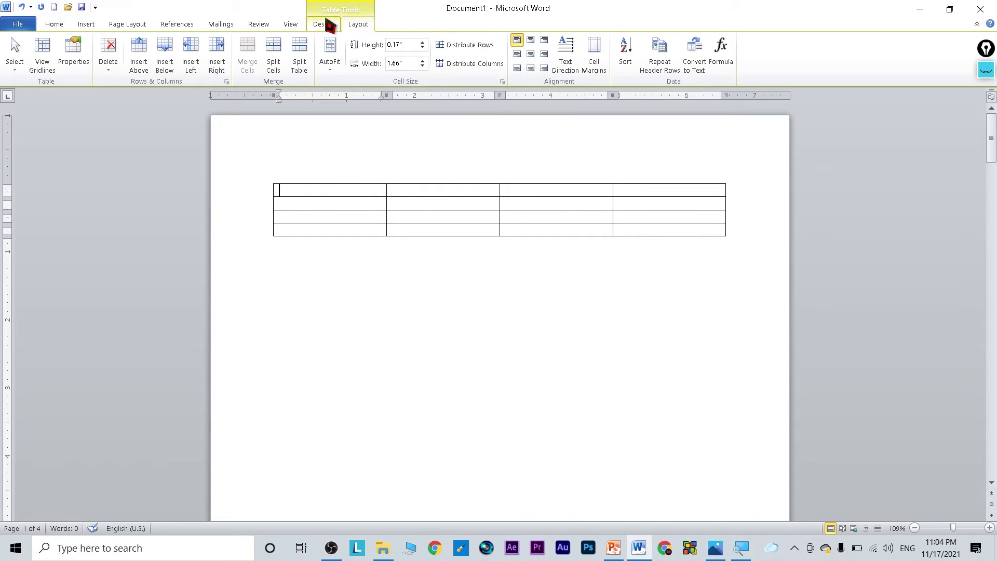
left_click(327, 21)
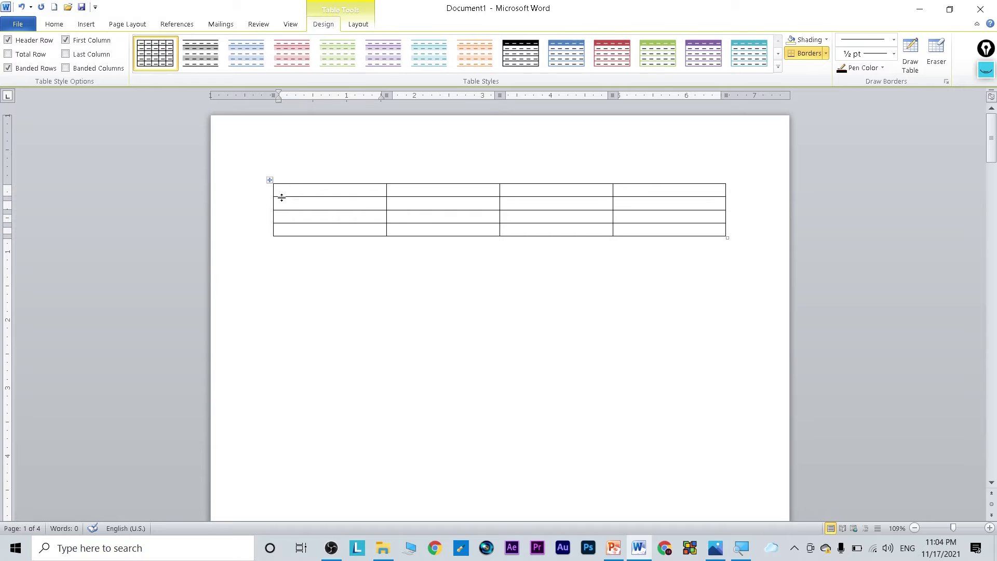
Select the whole 4x4 table and delete it.
left_click(269, 180)
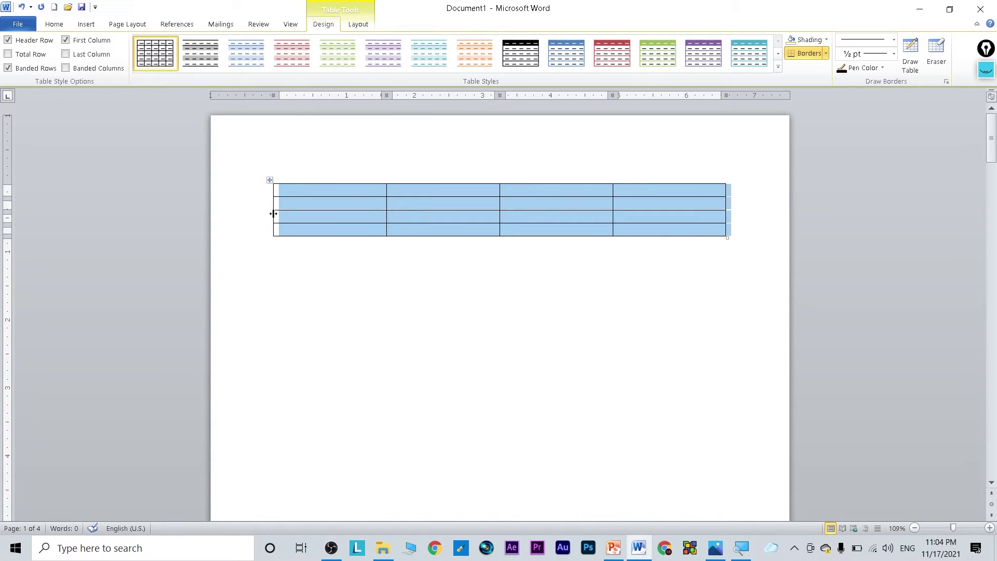
key("BackSpace")
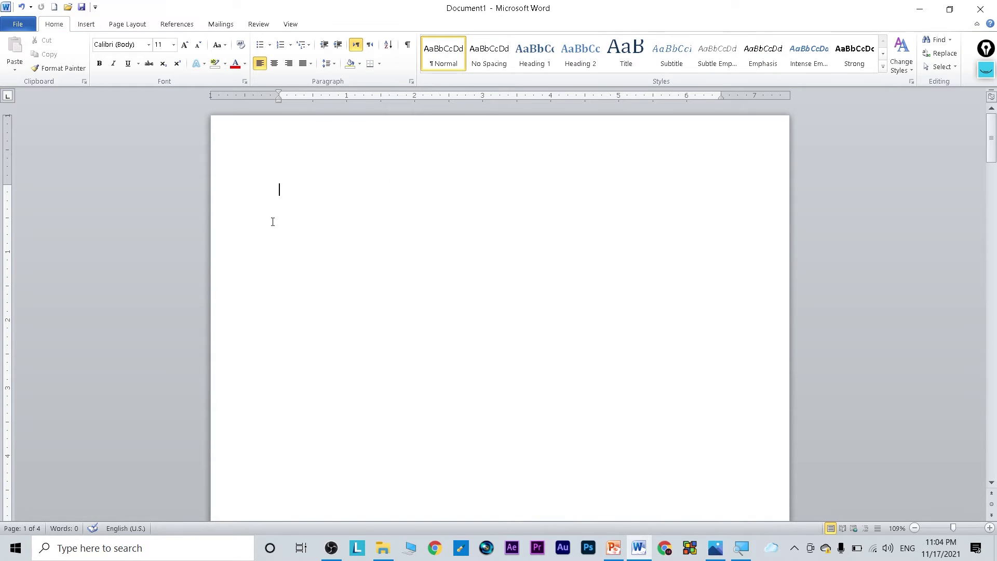
left_click(86, 24)
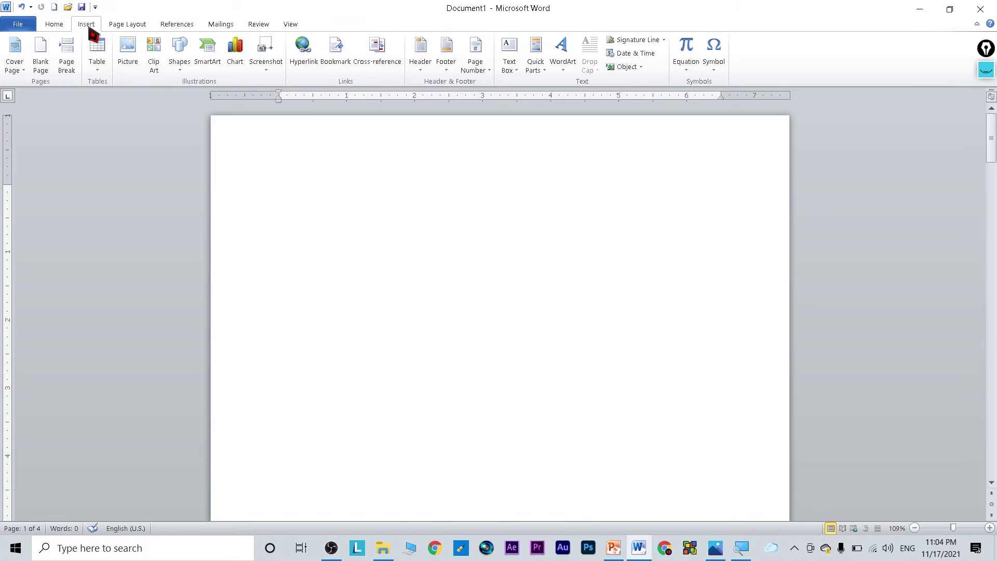
Create a large 15-column grid table through the Insert Table dialog.
left_click(96, 70)
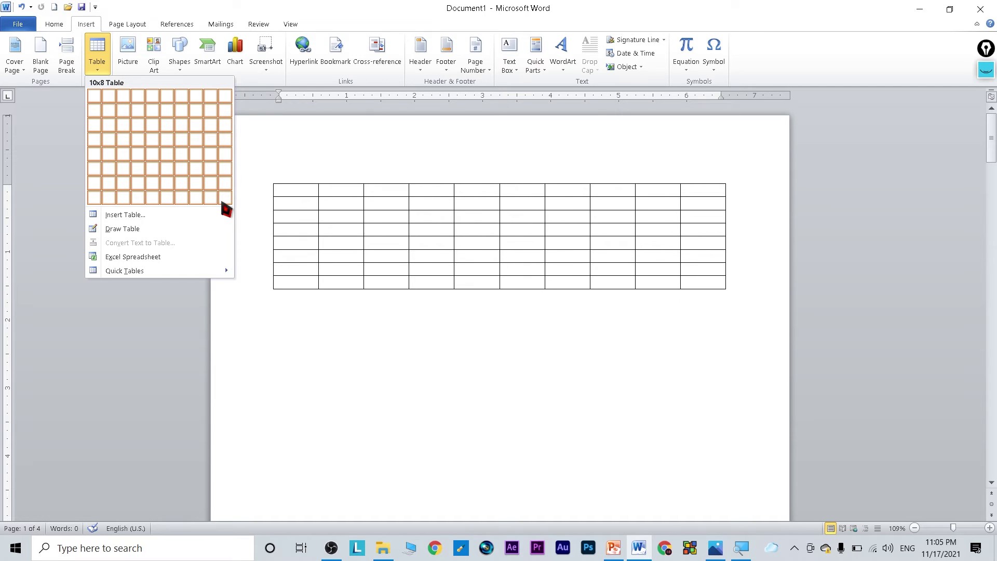
left_click(139, 217)
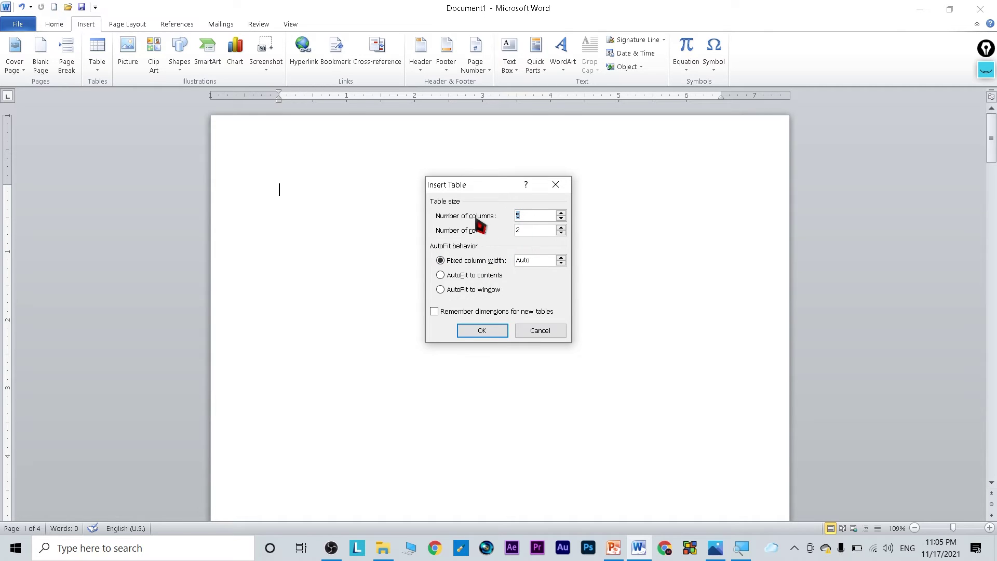
type("1")
double_click(522, 231)
type("1")
left_click(486, 332)
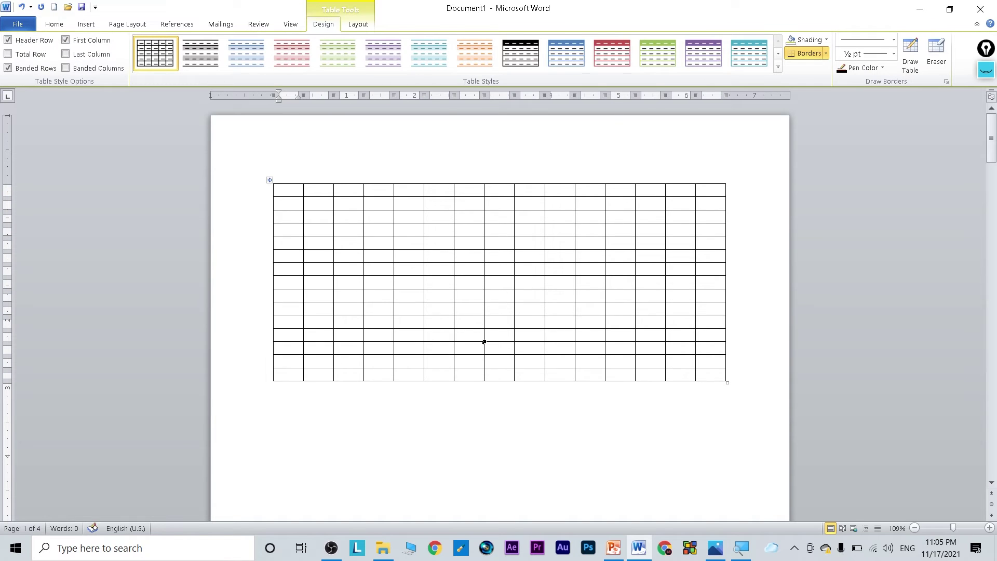
Select the entire shaded grid table and delete it.
left_click_drag(287, 191, 707, 359)
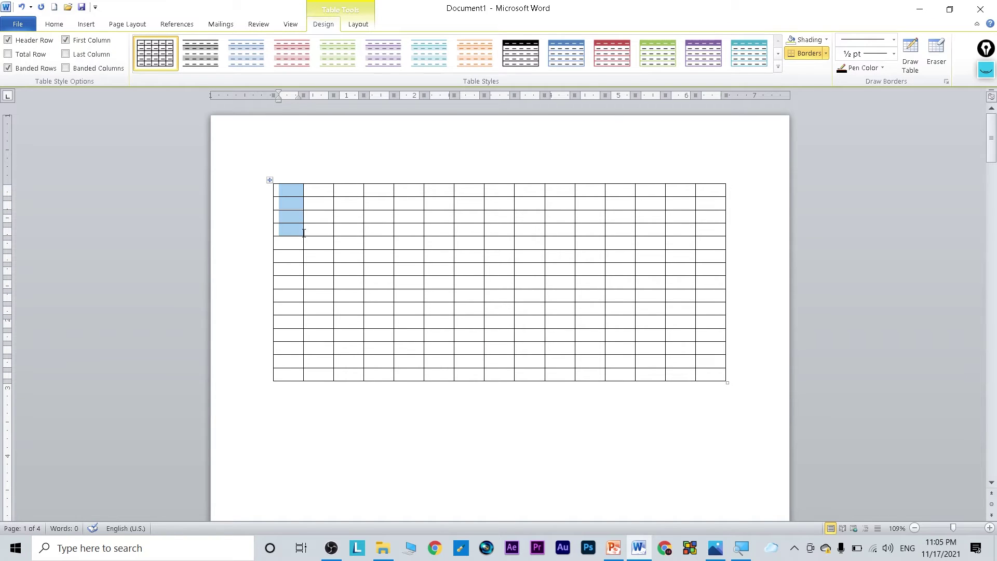
left_click_drag(707, 358, 699, 410)
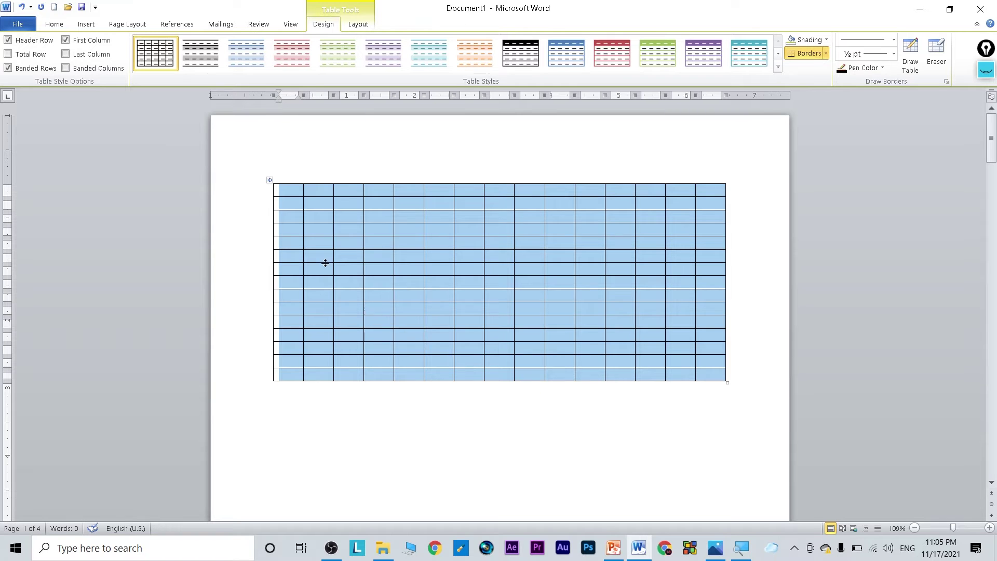
left_click(321, 255)
left_click_drag(289, 191, 705, 385)
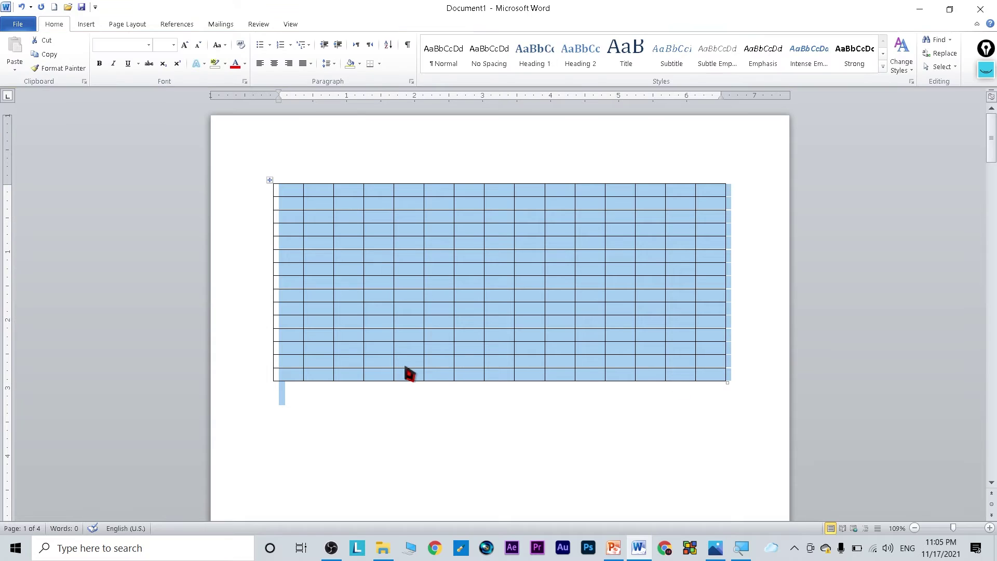
left_click(271, 182)
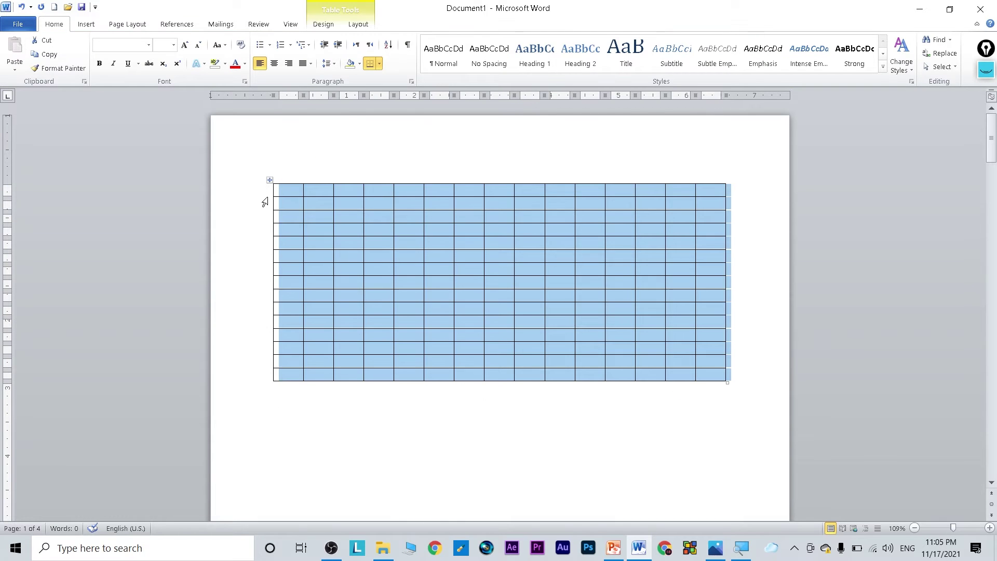
key("BackSpace")
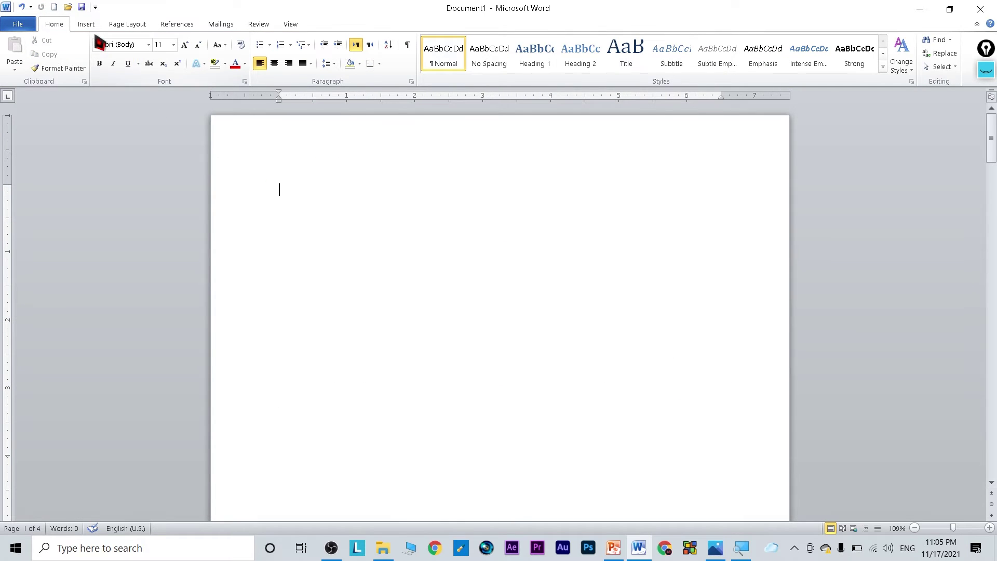
left_click(88, 25)
left_click(98, 66)
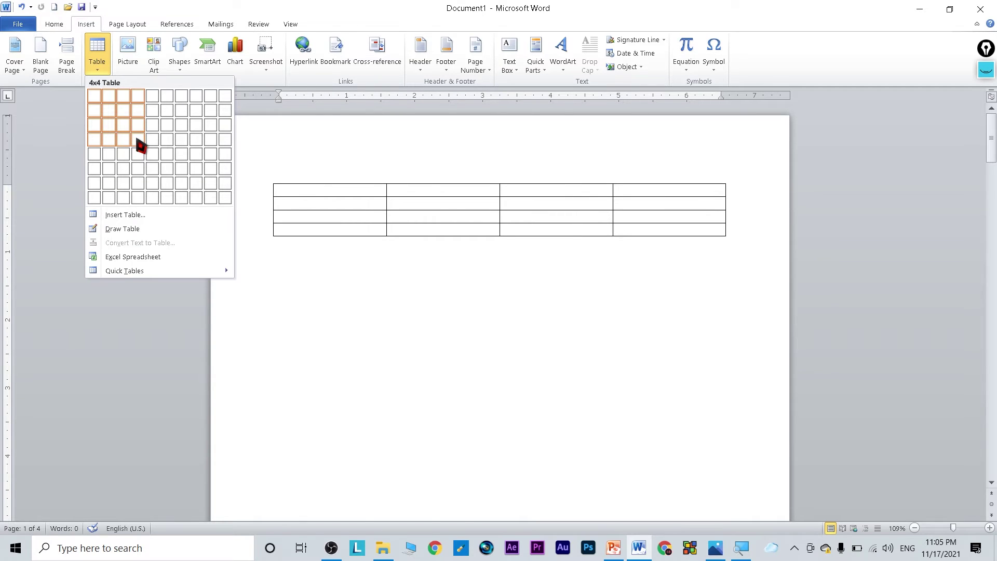
left_click(139, 154)
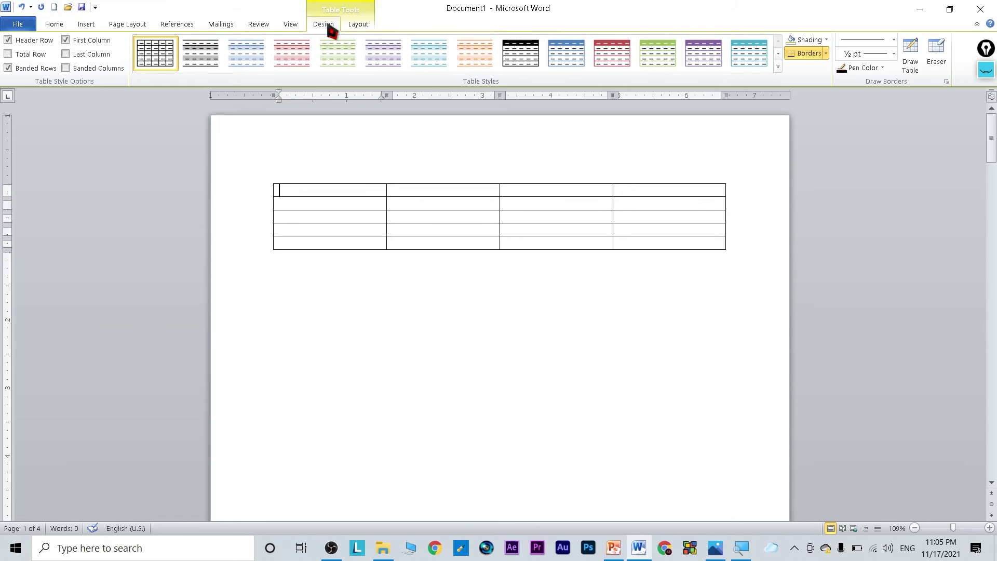
mouse_move(289, 182)
left_click(55, 24)
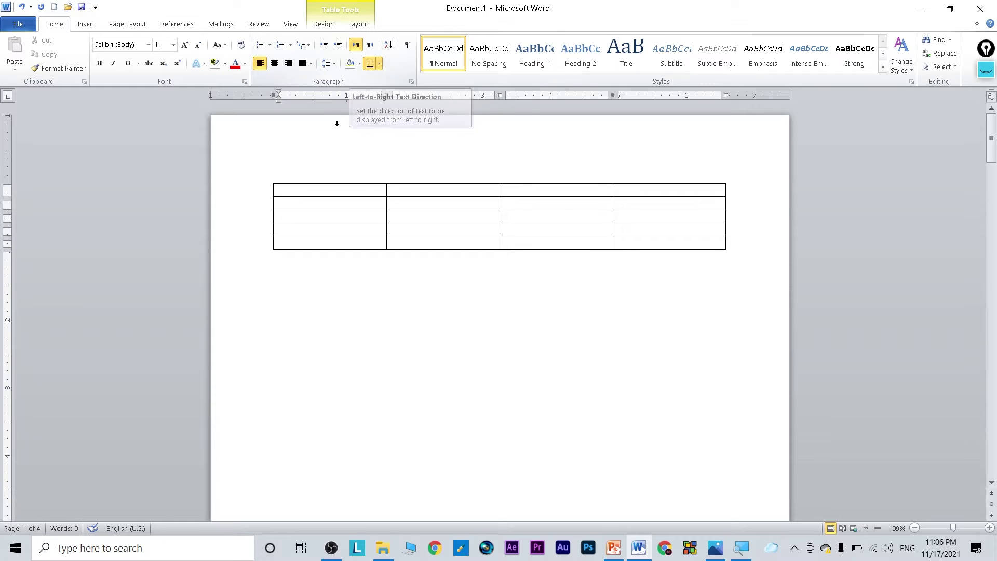
left_click(270, 181)
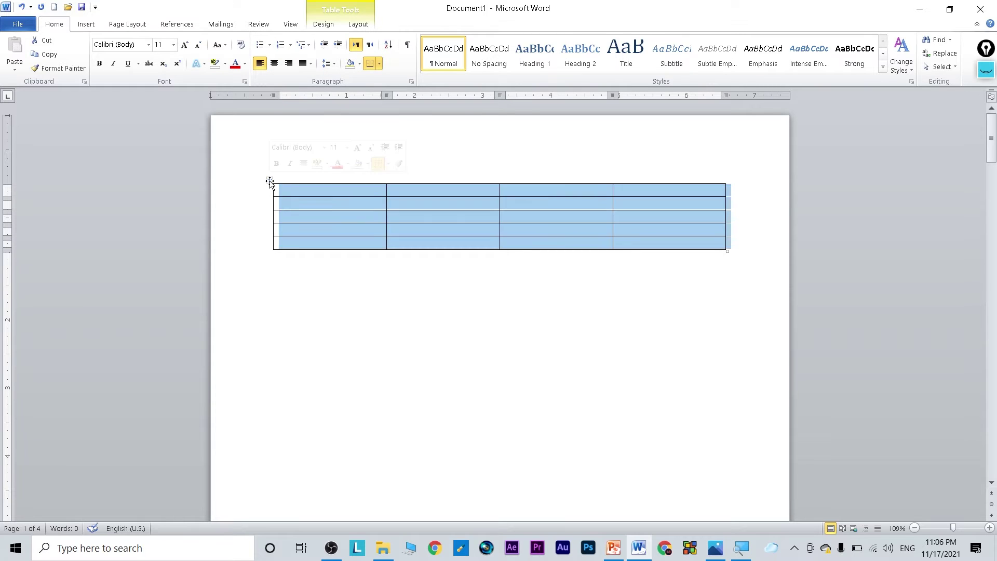
key("BackSpace")
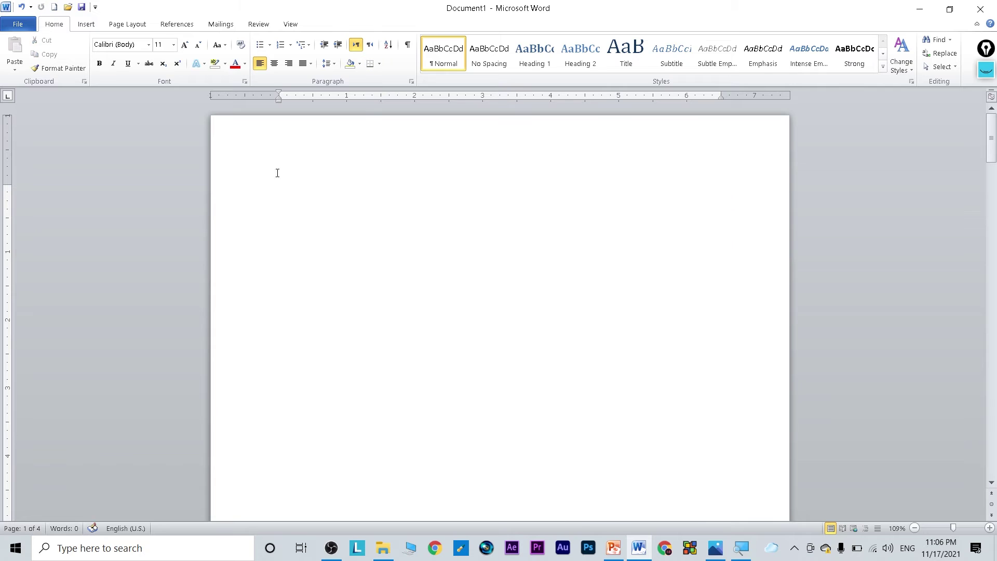
left_click(369, 44)
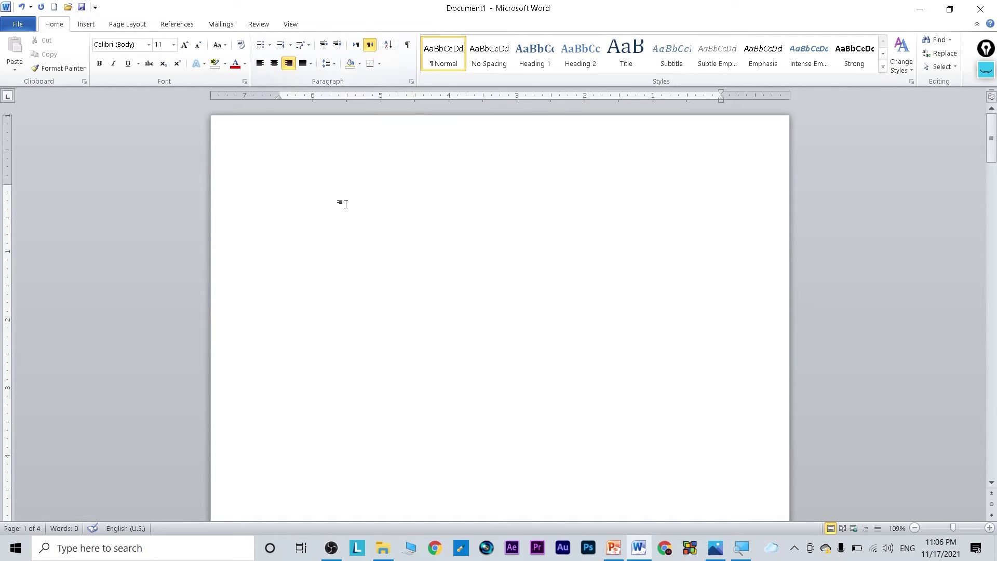
Insert a four-column, five-row table from the Table grid.
left_click(89, 25)
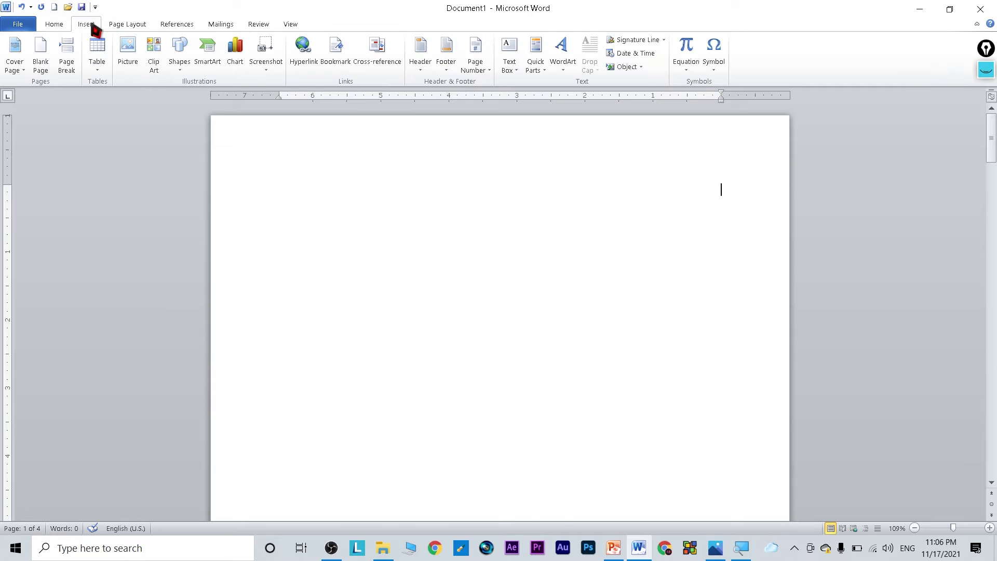
left_click(97, 63)
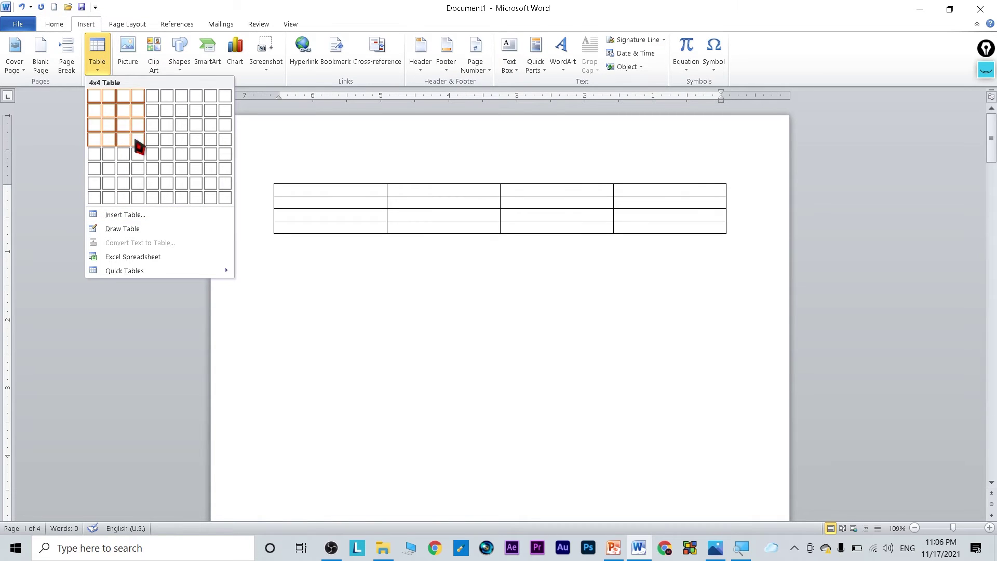
left_click(138, 153)
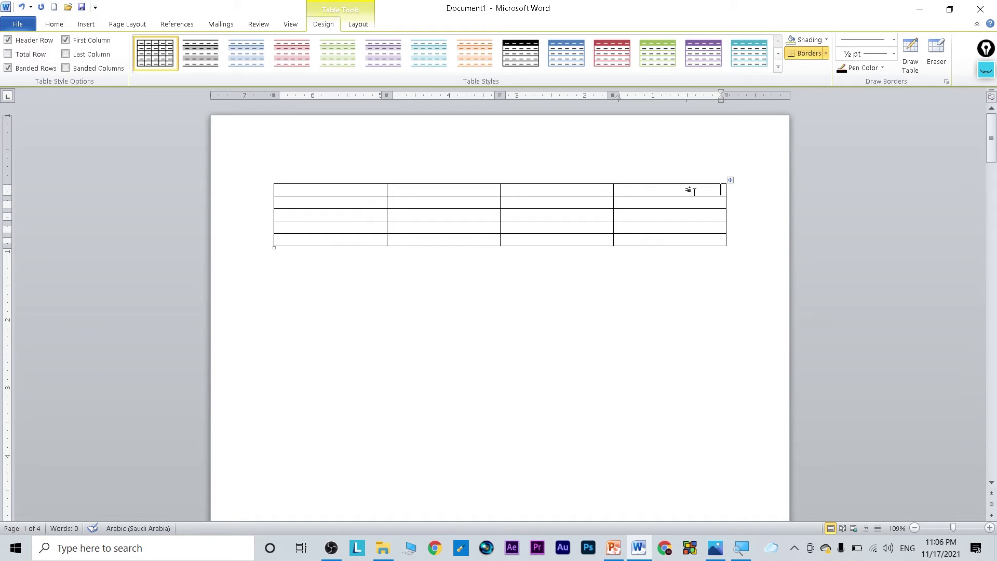
Switch to Arabic input and type the headers الاسم, الكلية and السكشن.
key("alt+shift")
left_click(517, 188)
type("الاسم")
left_click(429, 193)
type("الكلية")
left_click(336, 193)
type("ال")
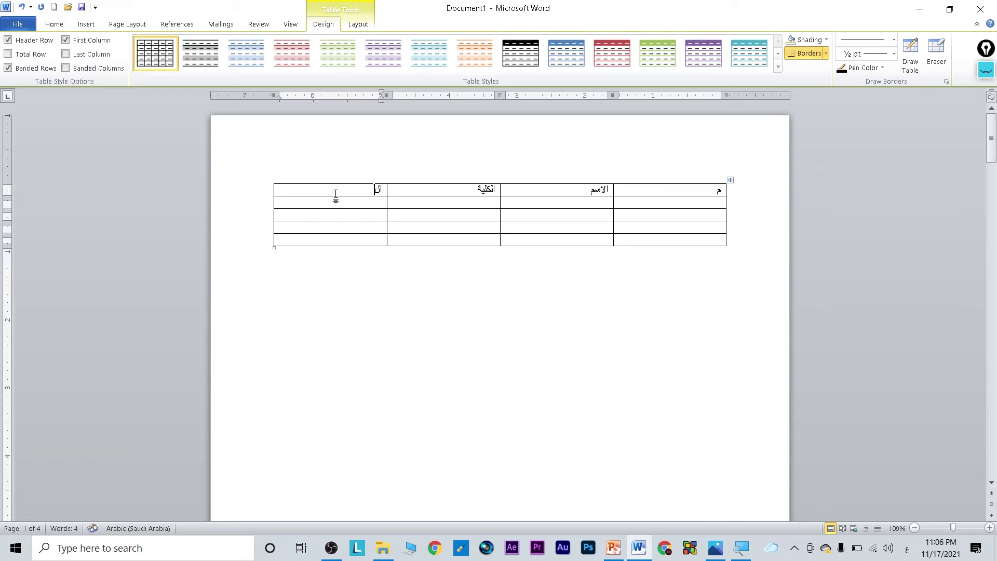
type("سكشن")
left_click(664, 205)
Type 1 in the first data cell under the م header.
scroll(665, 205, "up", 5, "ctrl")
scroll(665, 205, "up", 1, "ctrl")
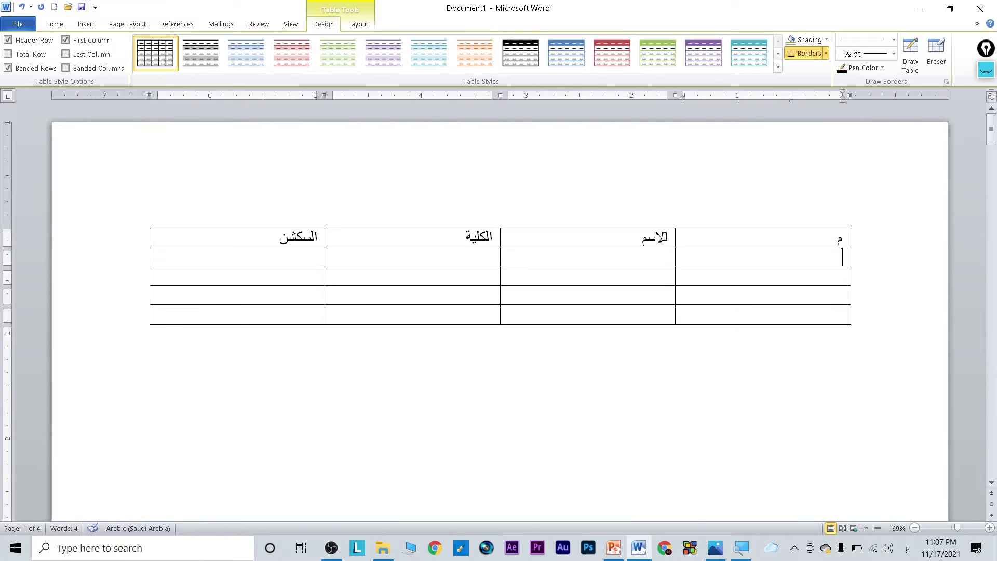
scroll(779, 253, "down", 6, "ctrl")
scroll(780, 256, "down", 1, "ctrl")
scroll(780, 256, "up", 2, "ctrl")
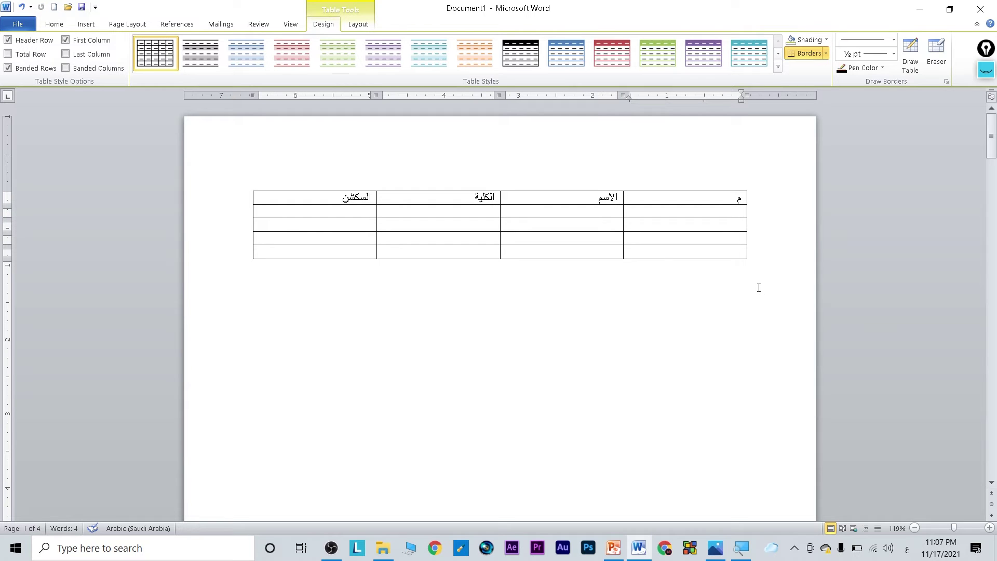
scroll(758, 288, "up", 5, "ctrl")
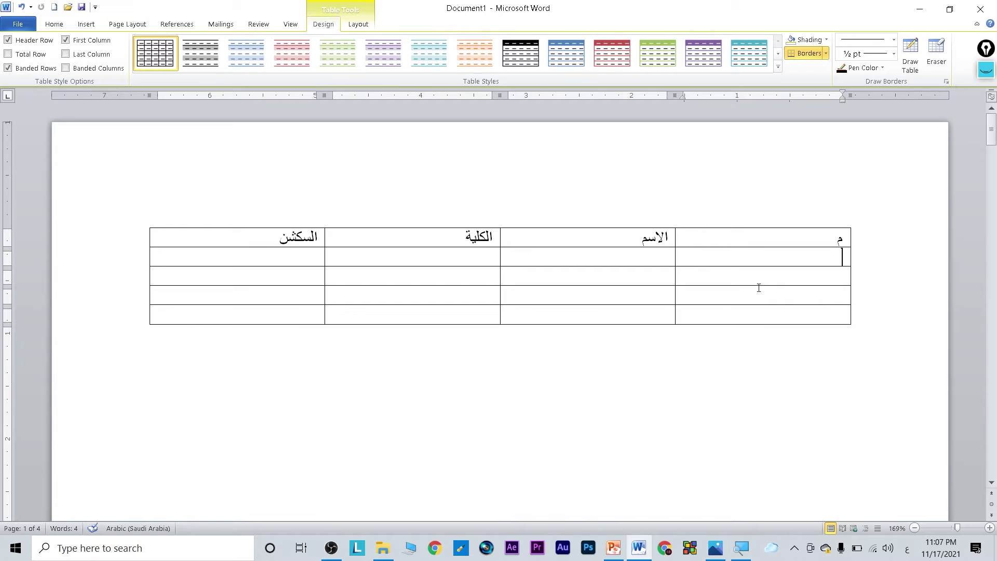
scroll(759, 288, "down", 3, "ctrl")
scroll(759, 288, "down", 3, "ctrl")
scroll(758, 288, "up", 6)
scroll(759, 287, "down", 2)
scroll(759, 288, "down", 3)
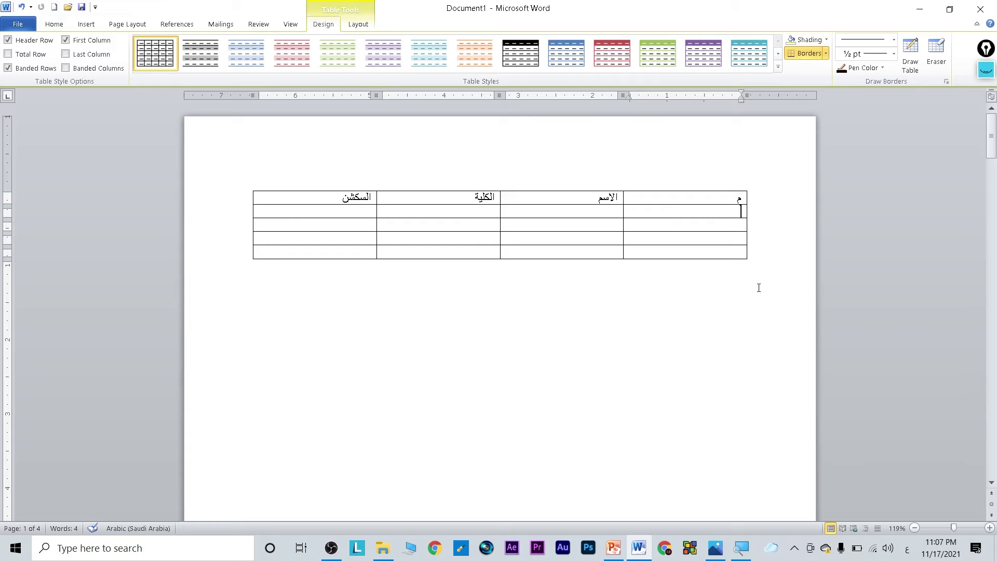
scroll(759, 288, "up", 1)
scroll(759, 288, "up", 3)
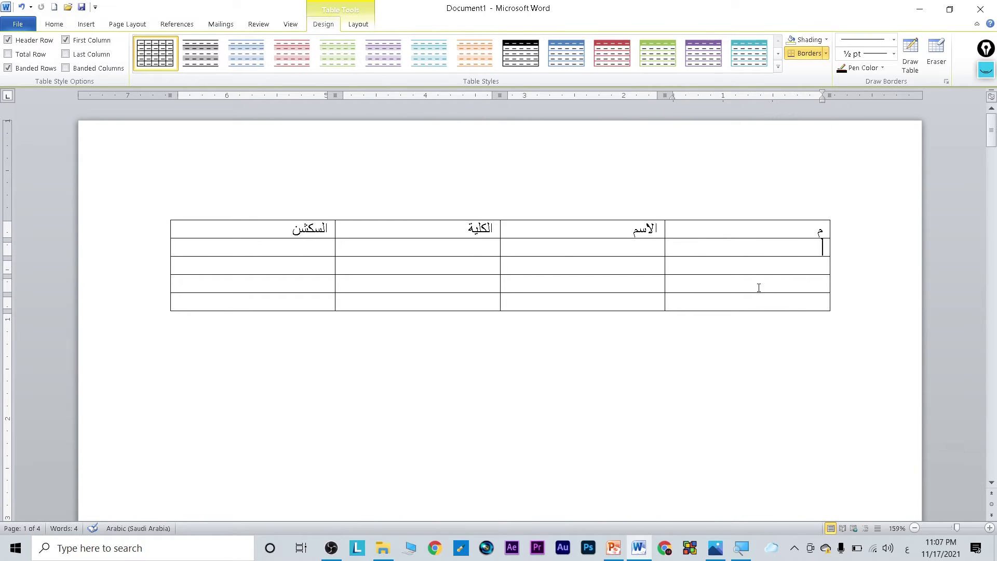
scroll(759, 288, "down", 3)
scroll(758, 288, "down", 1)
scroll(759, 288, "down", 2)
scroll(758, 287, "up", 5)
scroll(758, 288, "up", 1)
type("1")
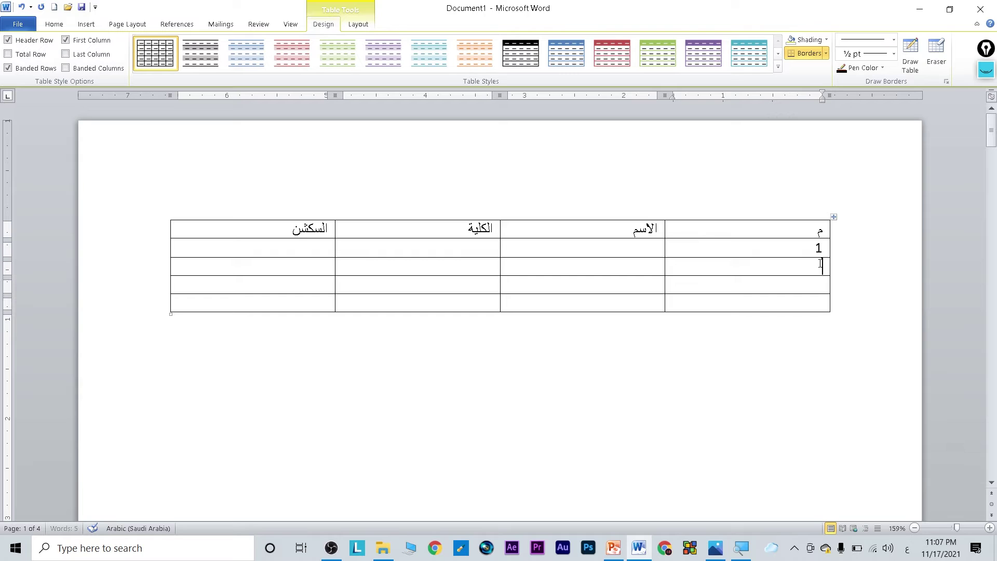
key("Tab")
key("Right")
Show the Arabic keyboard picture in Photos, then return to the Word document.
left_click(742, 548)
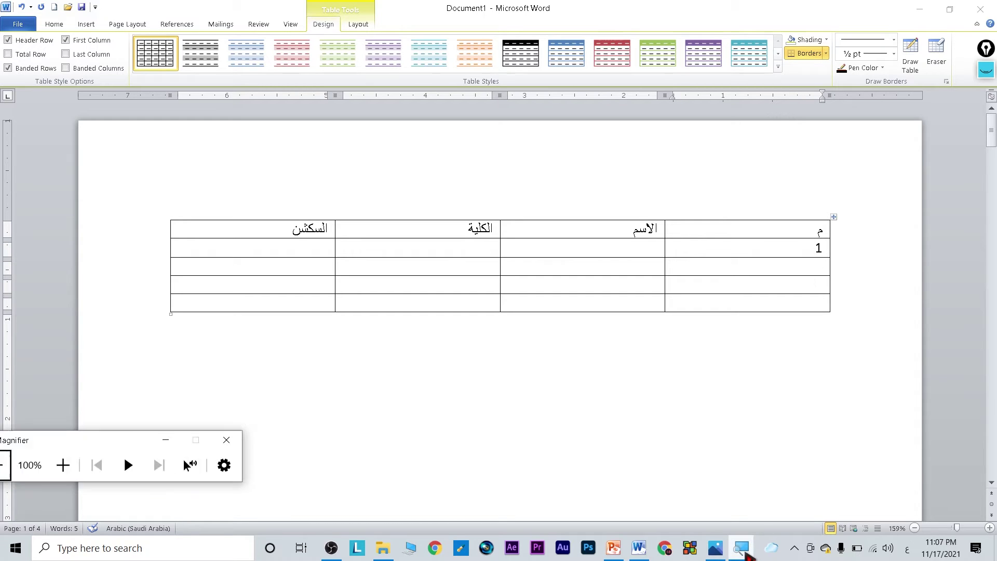
left_click(224, 464)
left_click(224, 465)
left_click(226, 440)
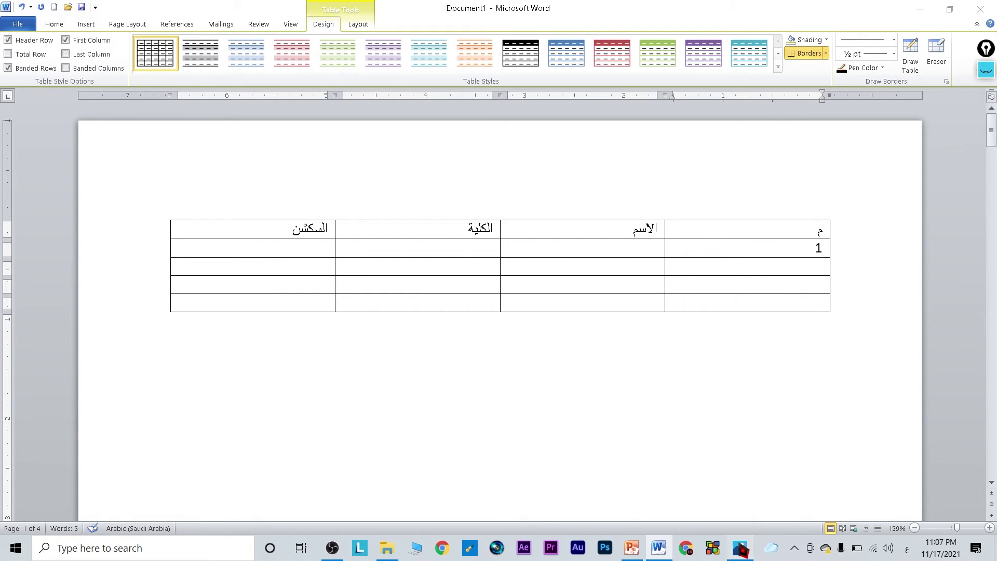
left_click(715, 548)
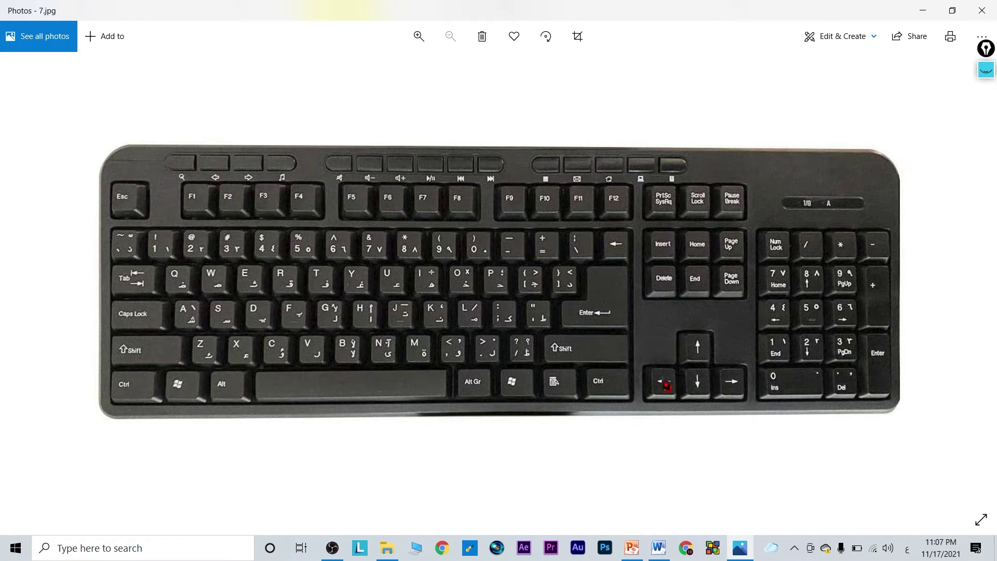
left_click(659, 548)
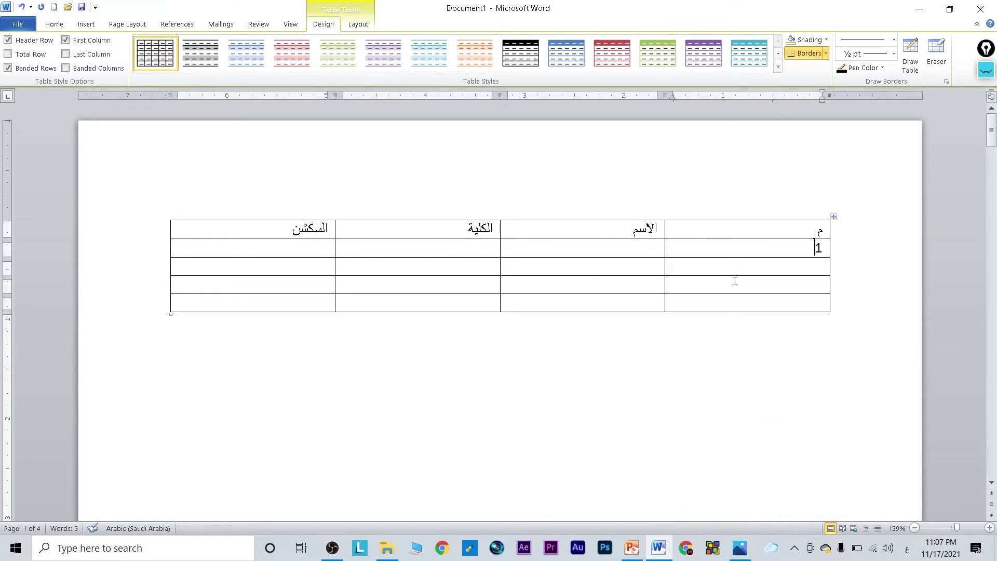
Fill the next three م cells with 2, 3 and 4.
key("Down")
type("2")
key("Down")
type("3")
key("Down")
type("4")
key("Down")
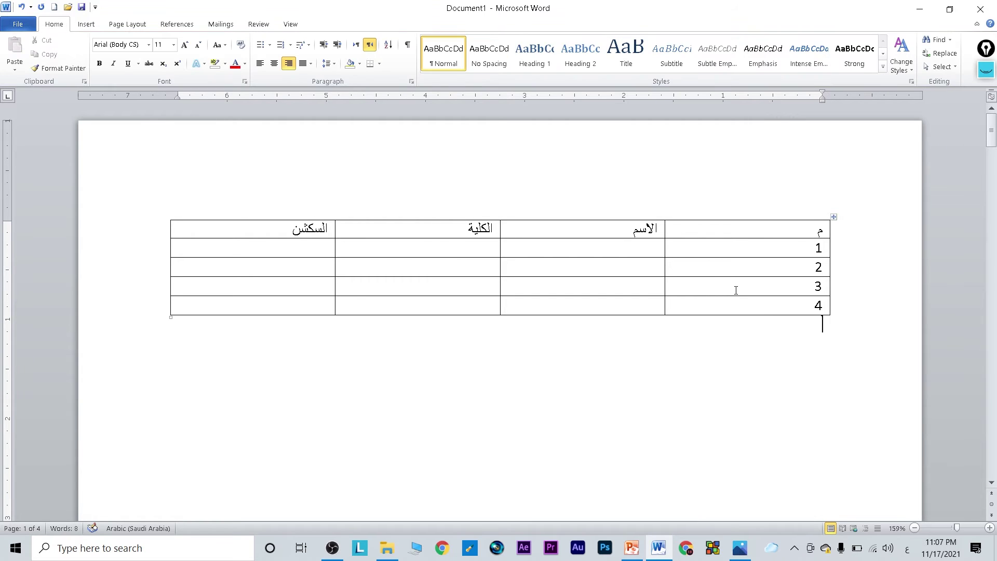
Move through the header cells and return to the cell holding 1.
left_click(688, 248)
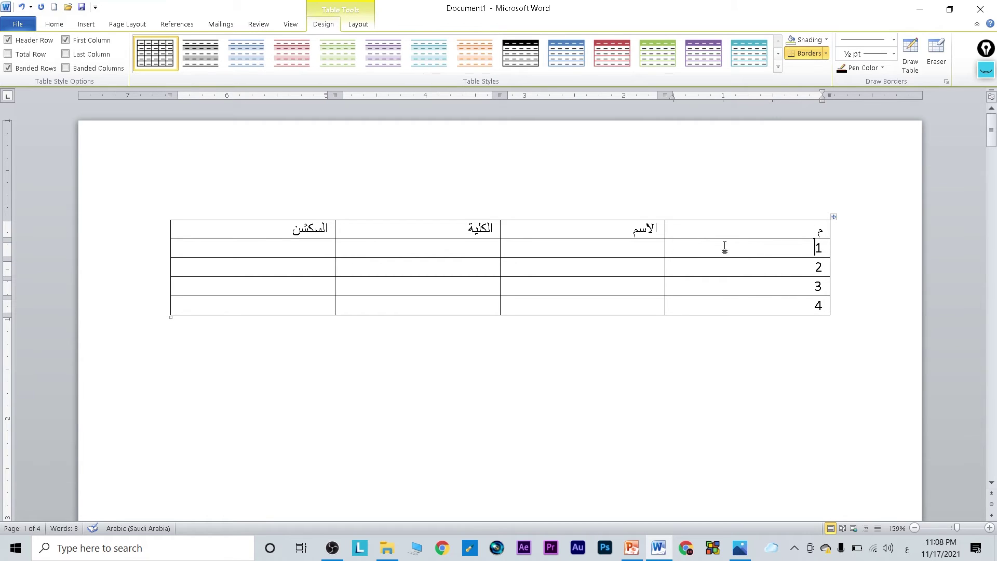
left_click(586, 234)
left_click(443, 227)
left_click(307, 231)
left_click(798, 247)
Shift the م/الاسم column border toward the right edge, narrowing م and widening الاسم.
scroll(665, 250, "up", 3, "ctrl")
scroll(667, 254, "up", 3, "ctrl")
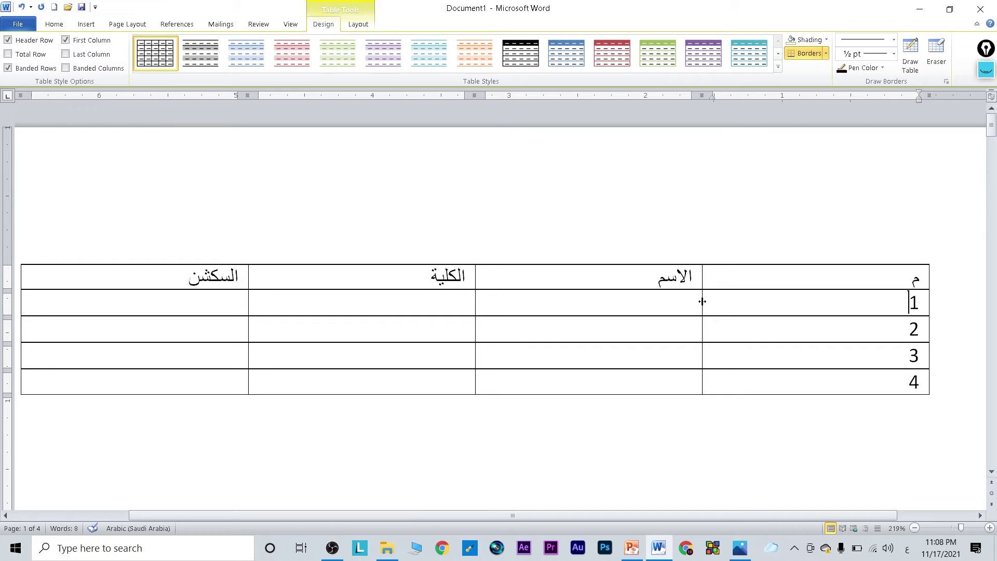
left_click_drag(702, 301, 899, 306)
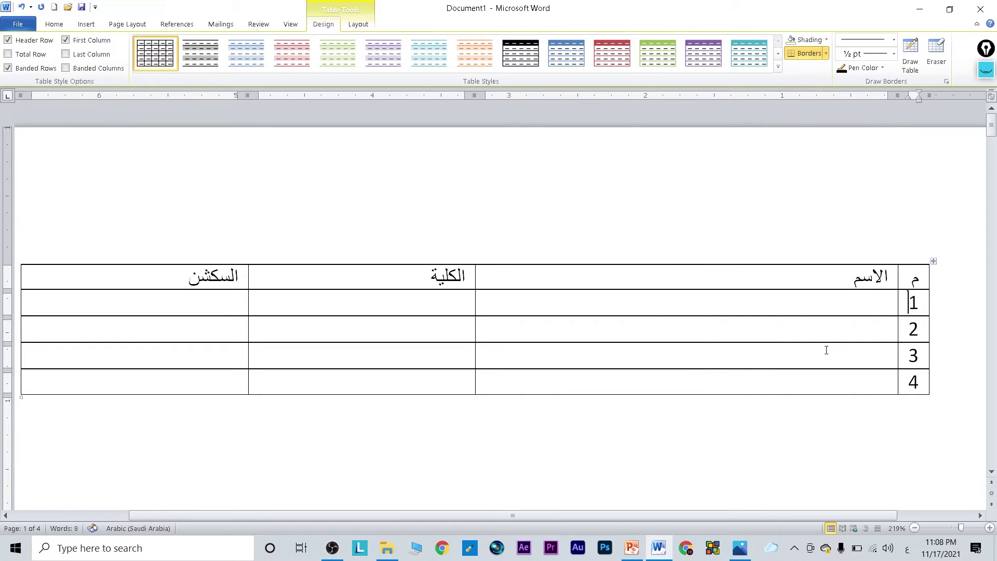
scroll(799, 345, "down", 2, "ctrl")
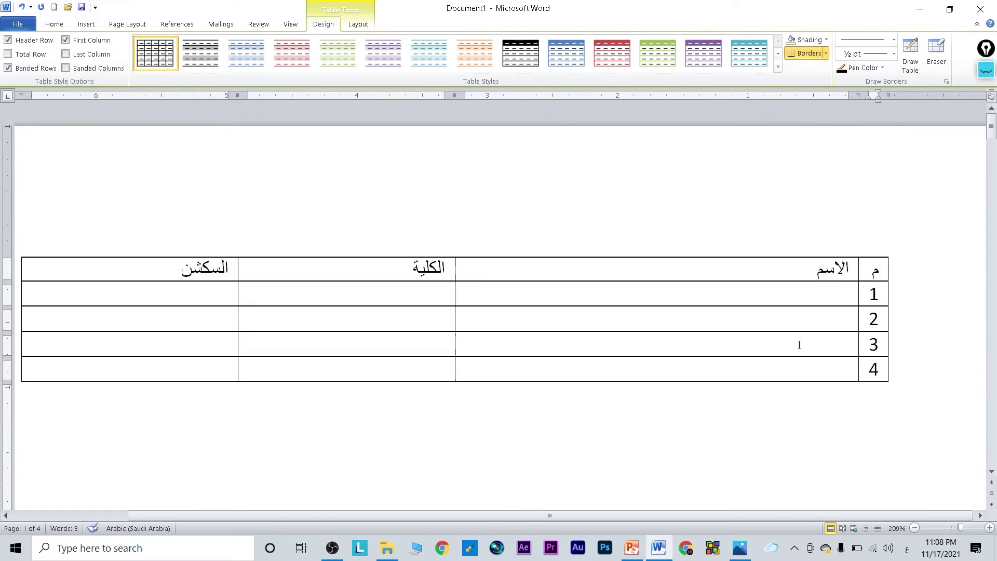
scroll(796, 344, "down", 2, "ctrl")
scroll(796, 345, "down", 1, "ctrl")
scroll(797, 344, "down", 1, "ctrl")
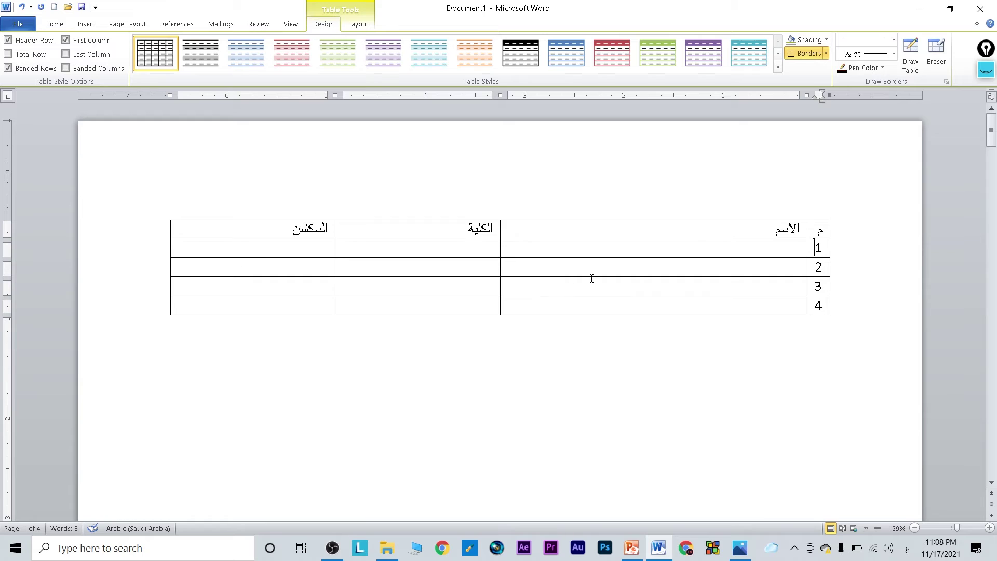
left_click(789, 230)
Apply Align Top Center to all text in the table.
left_click(834, 217)
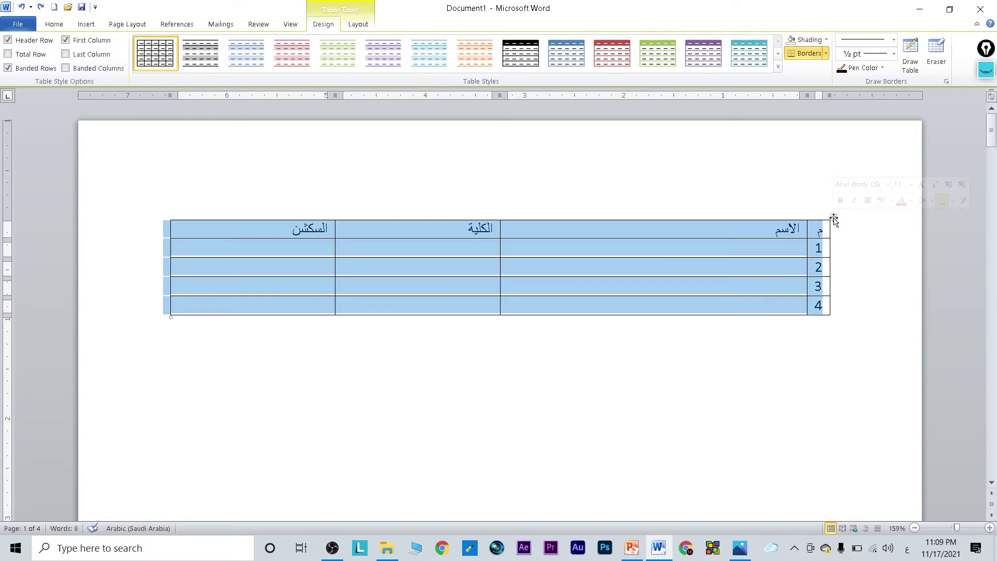
left_click(361, 26)
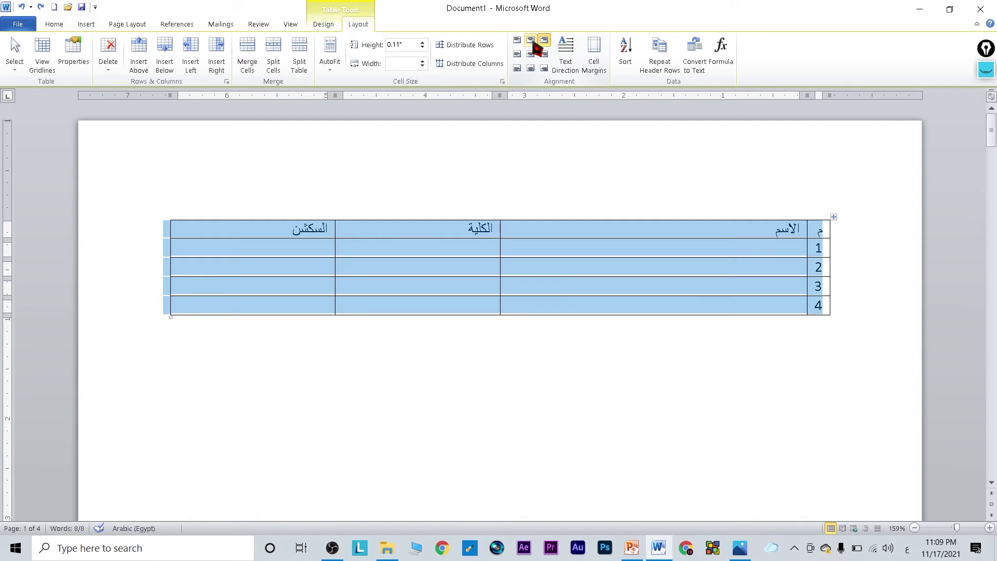
left_click(531, 42)
left_click(530, 68)
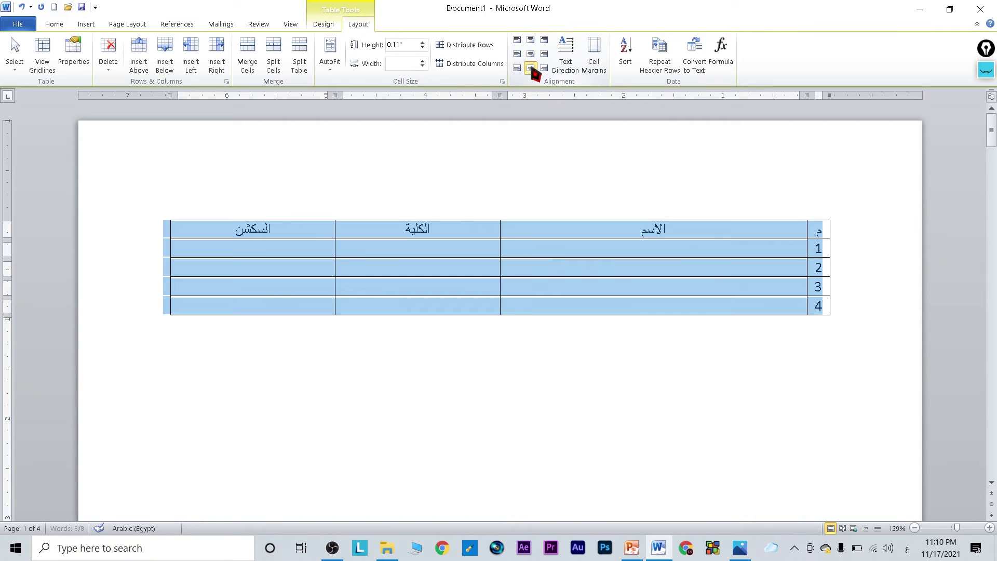
left_click(531, 42)
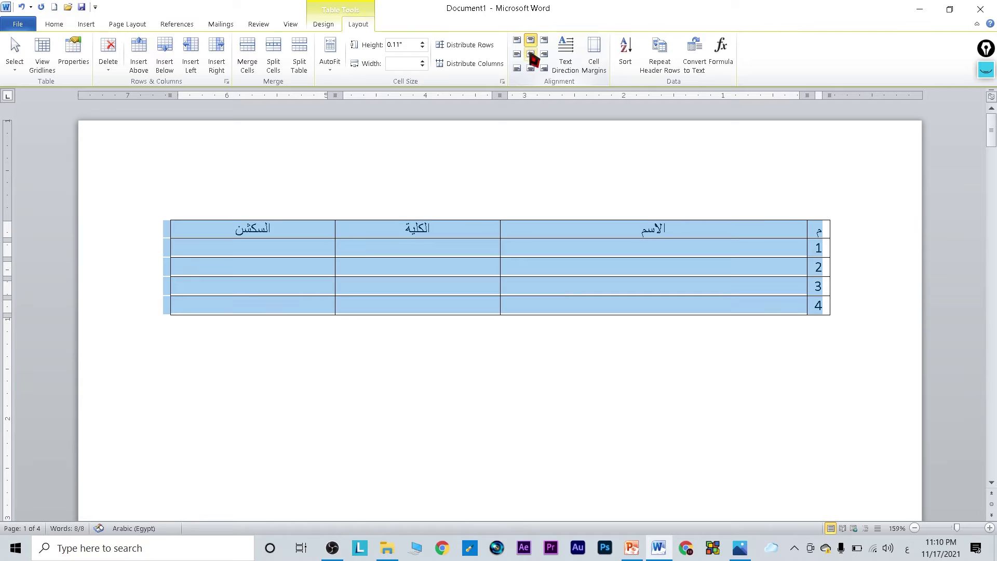
left_click(654, 232)
left_click(431, 331)
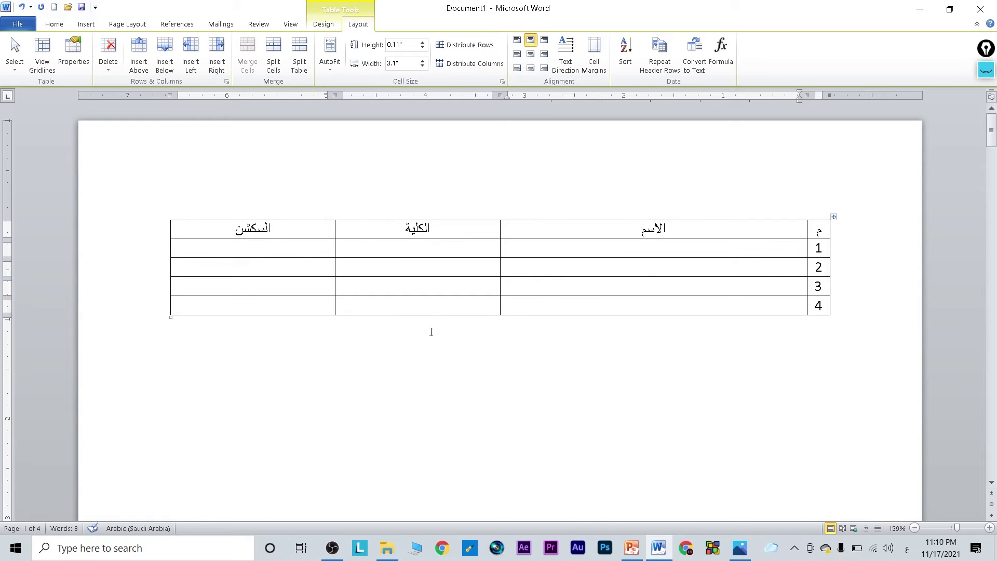
left_click(323, 24)
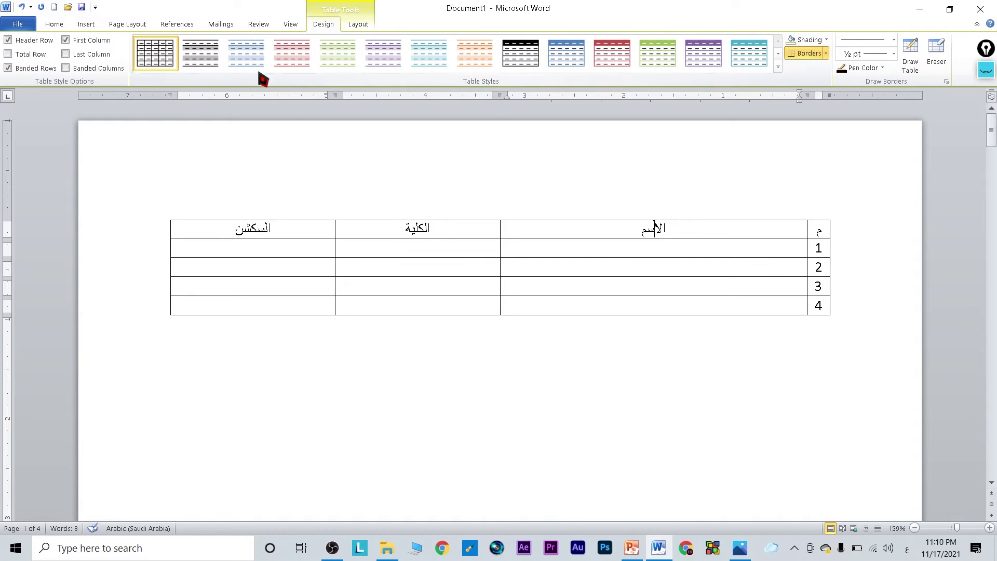
left_click(202, 63)
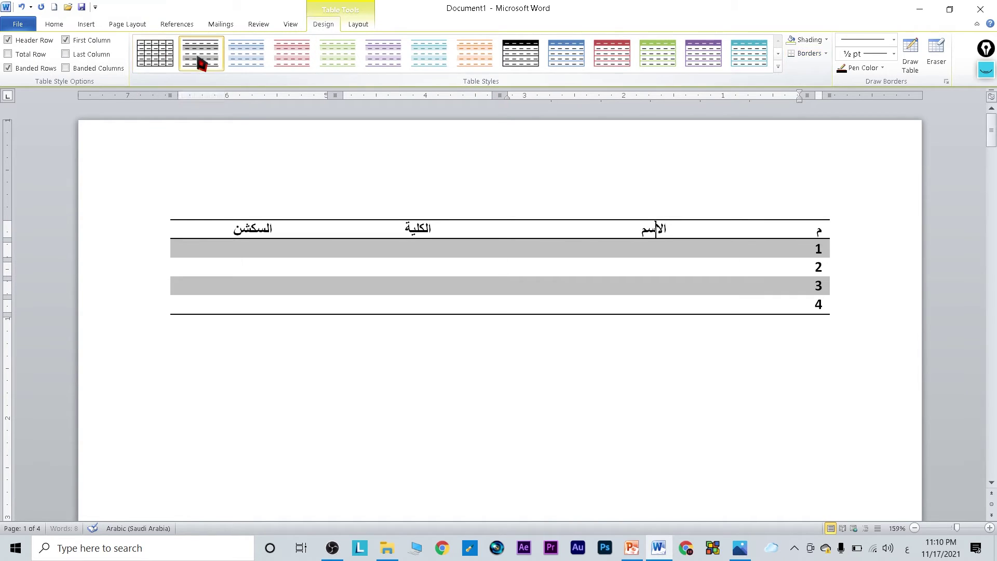
left_click(287, 50)
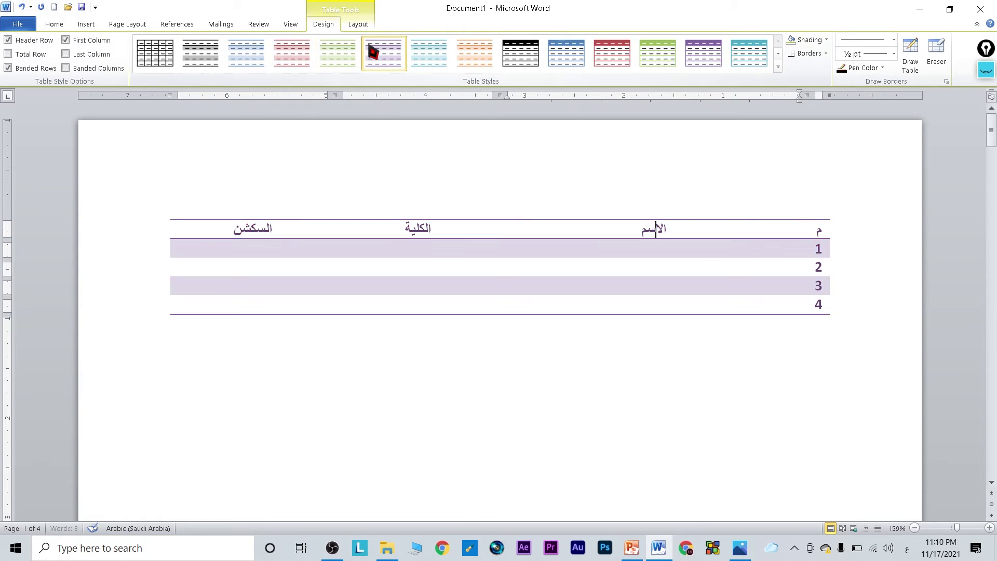
left_click(482, 54)
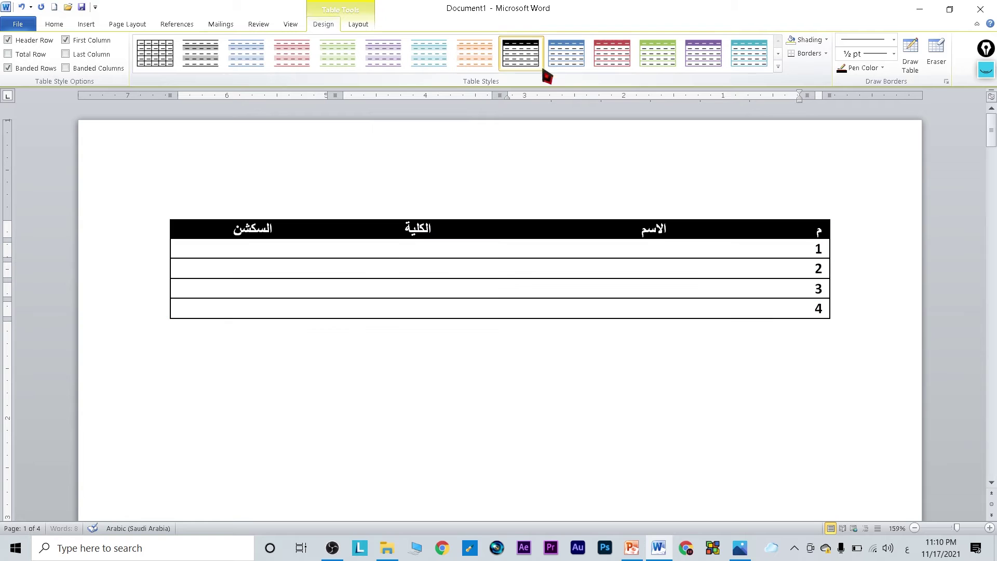
left_click(626, 60)
left_click(671, 53)
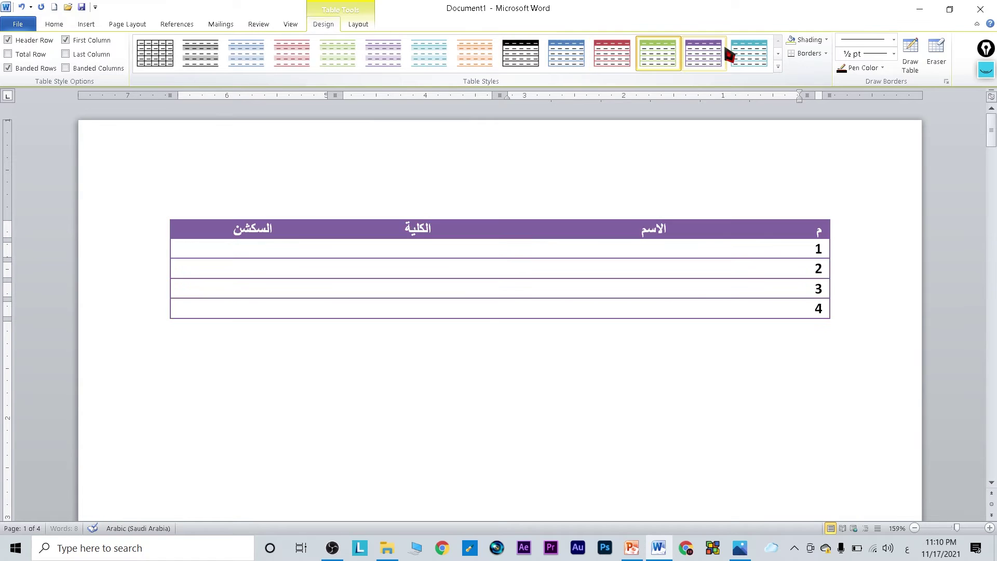
left_click(777, 54)
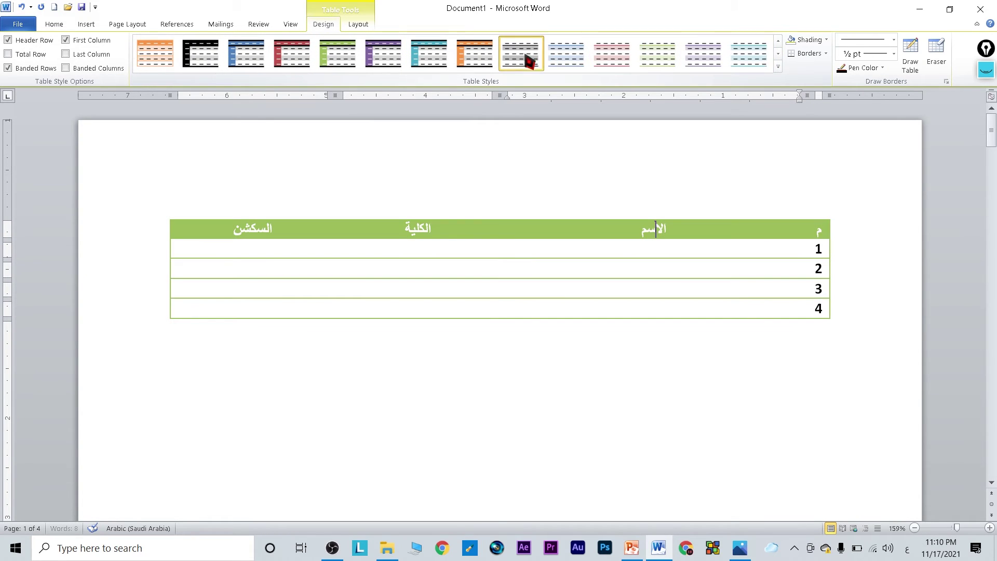
left_click(521, 55)
left_click(777, 53)
left_click(777, 53)
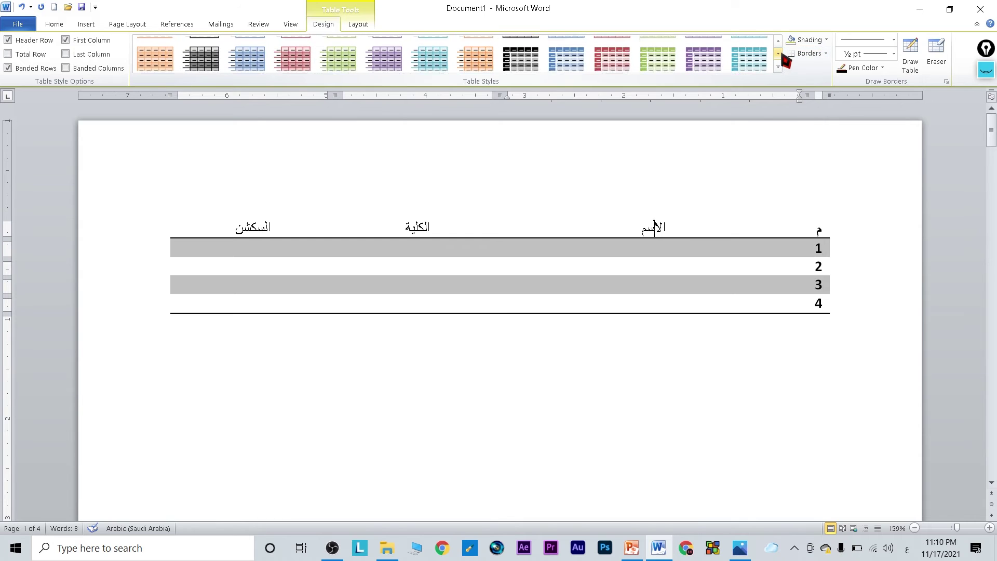
left_click(525, 55)
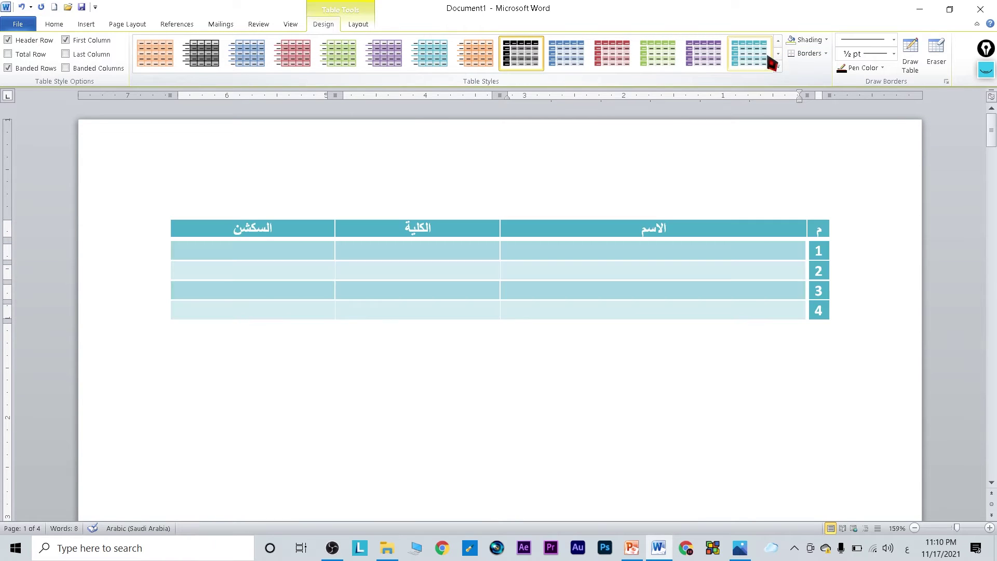
left_click(748, 56)
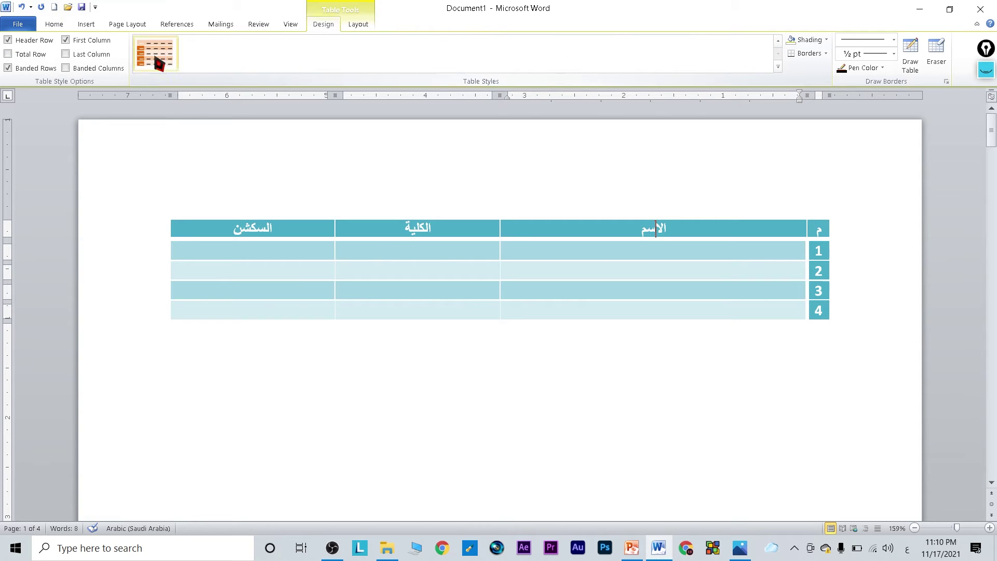
left_click(22, 7)
left_click(22, 7)
left_click(22, 7)
key("ctrl+z")
key("ctrl+z")
key("ctrl+z")
key("ctrl+z")
key("ctrl+z")
key("ctrl+z")
key("ctrl+z")
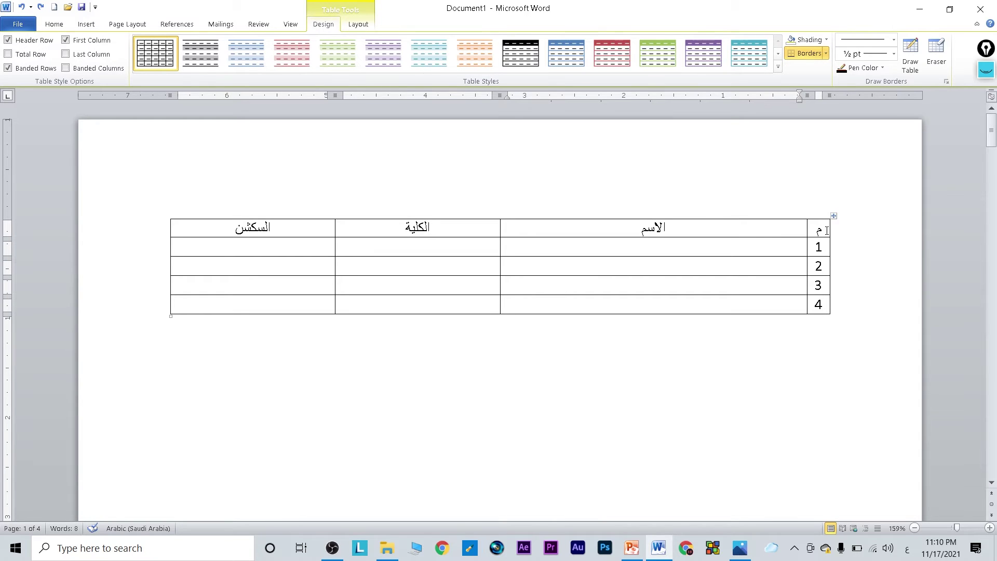
Select the header row and shade it blue.
left_click_drag(827, 230, 790, 231)
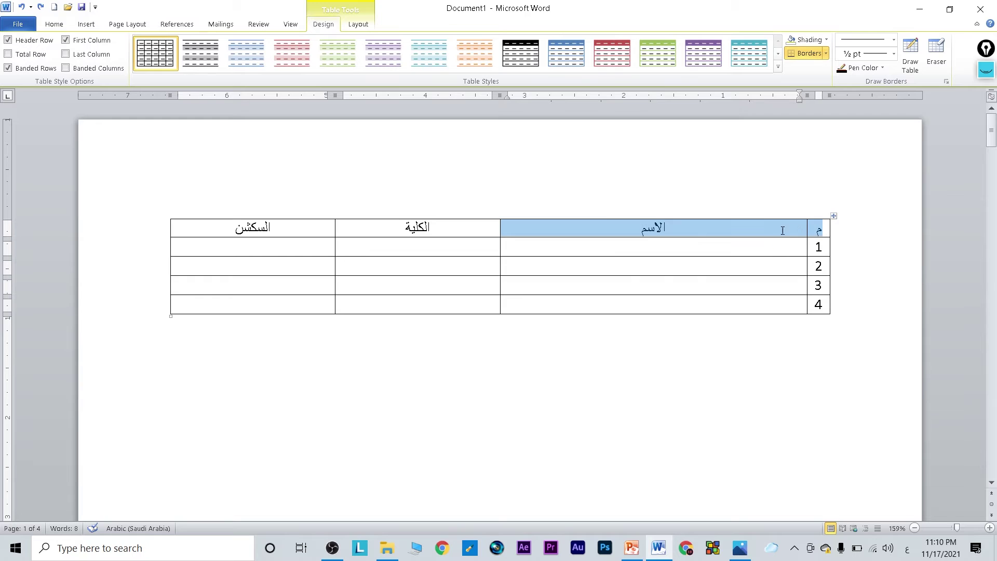
left_click_drag(620, 226, 416, 226)
left_click_drag(339, 224, 324, 231)
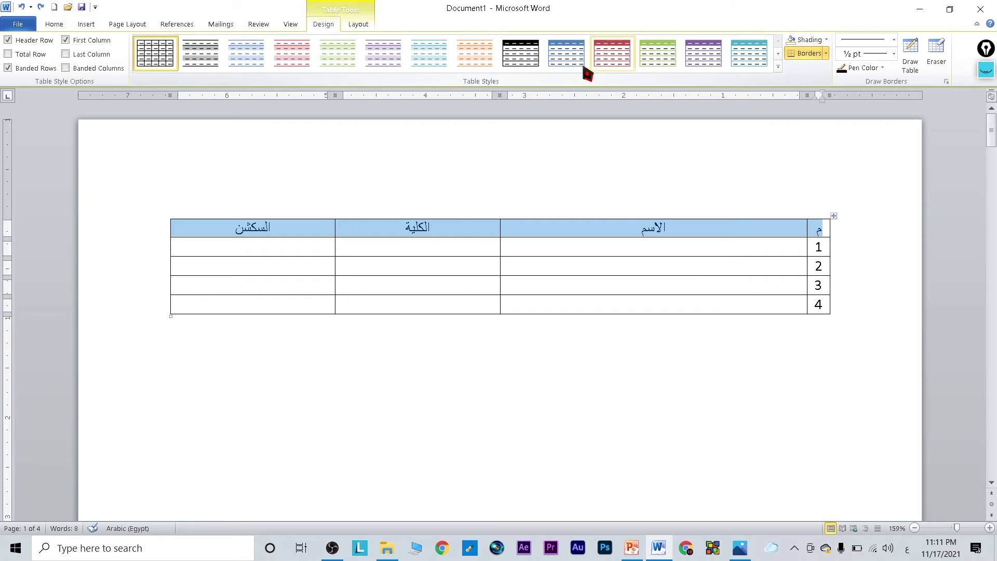
left_click(826, 41)
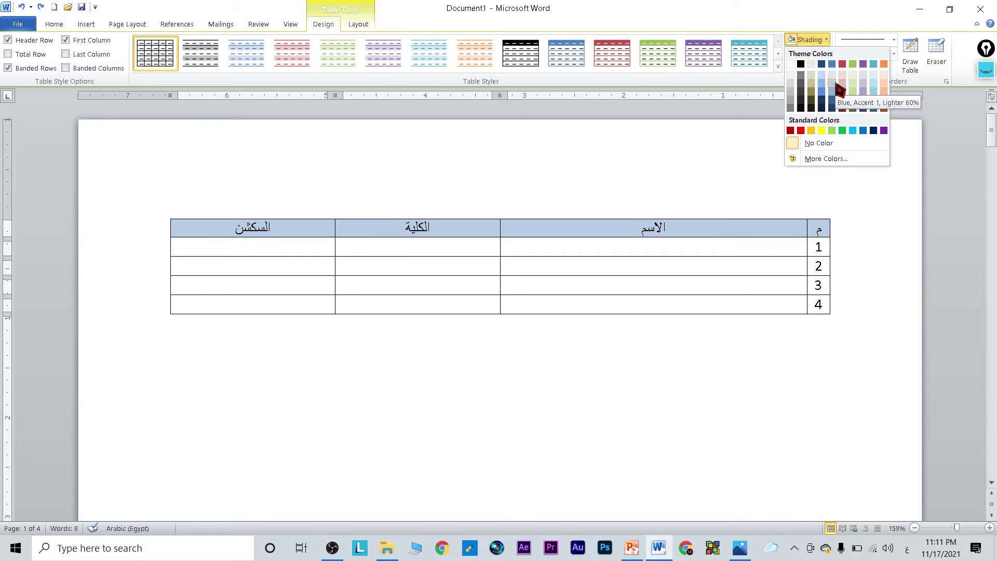
left_click(831, 91)
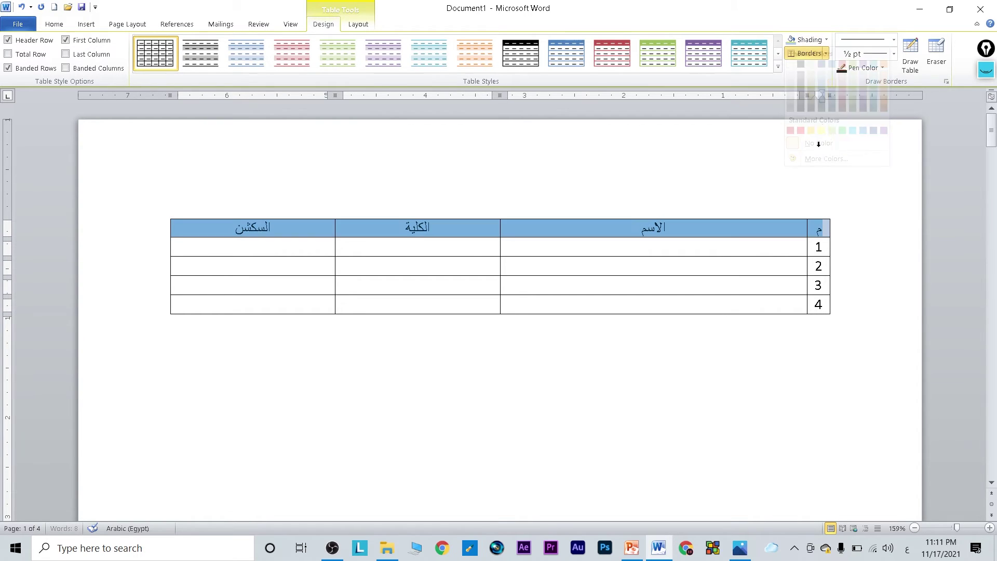
left_click(815, 248)
Shade the numbered cells 1–4 with Blue, Accent 1, Lighter 60%.
double_click(818, 247)
left_click_drag(818, 249, 820, 306)
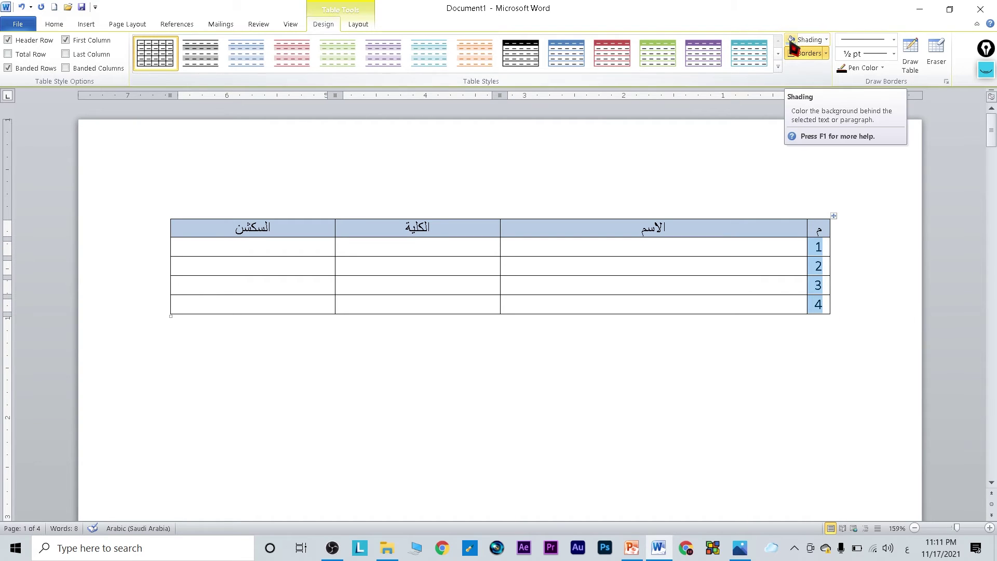
left_click(826, 40)
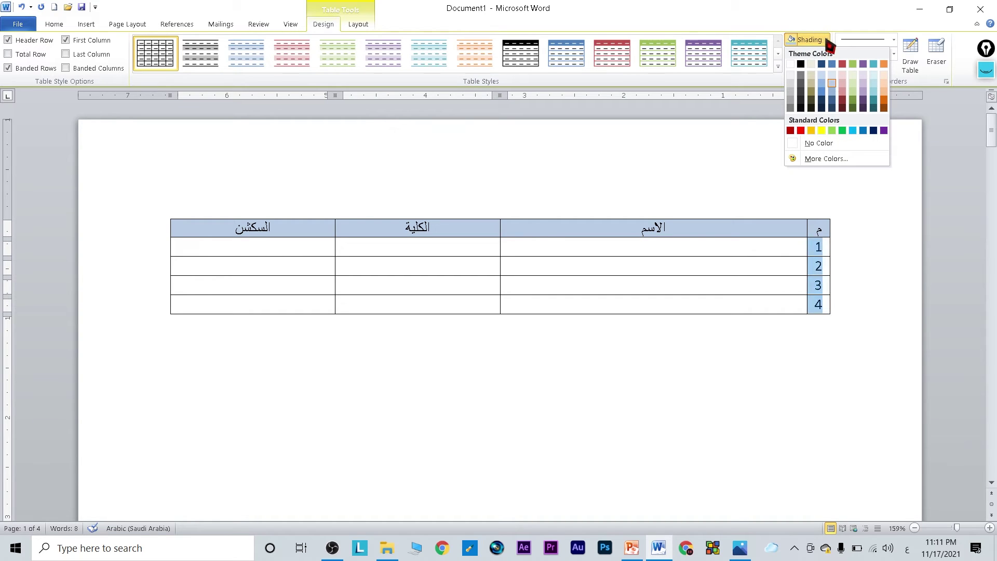
left_click(827, 42)
left_click(827, 40)
left_click(826, 40)
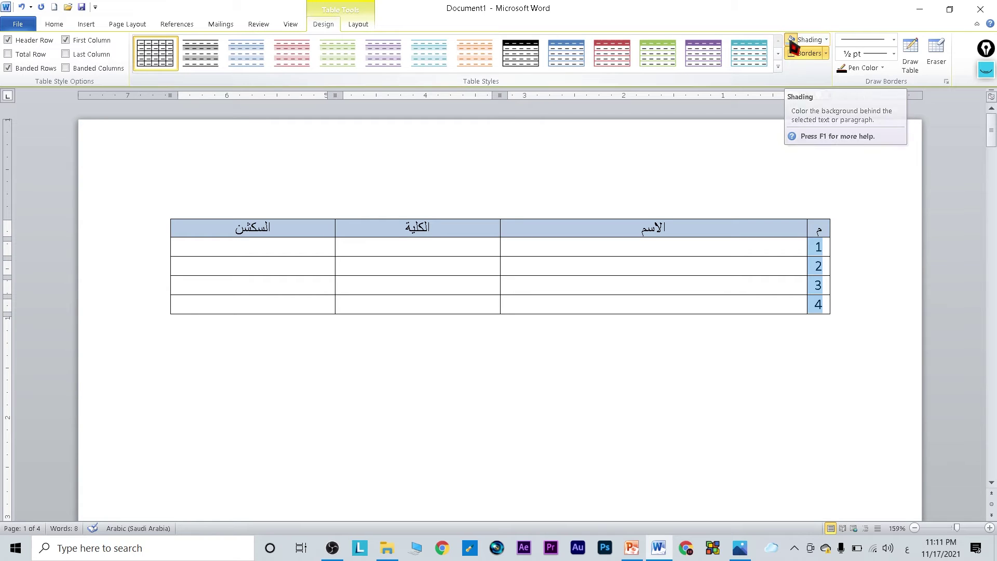
left_click(818, 251)
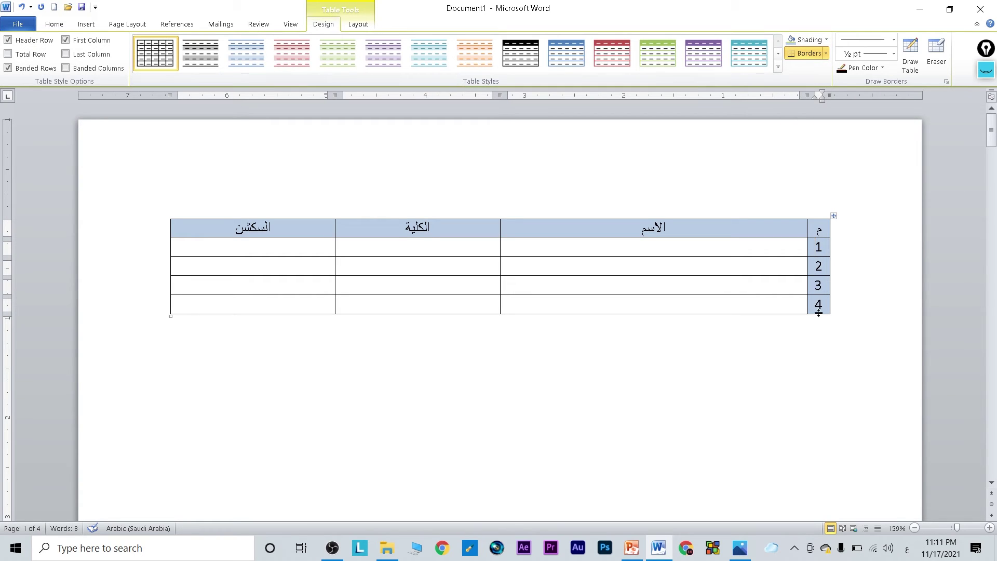
left_click(826, 40)
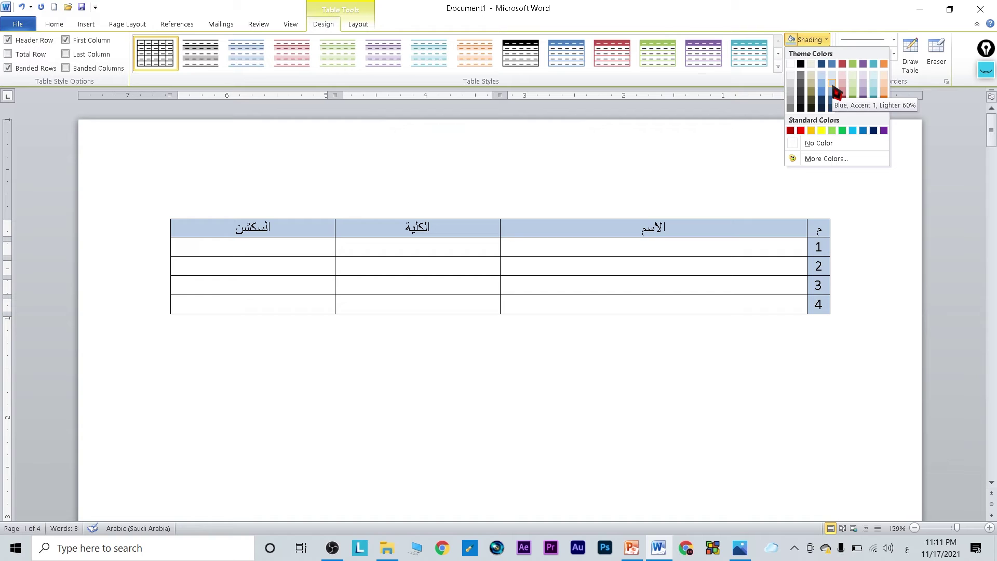
left_click(824, 37)
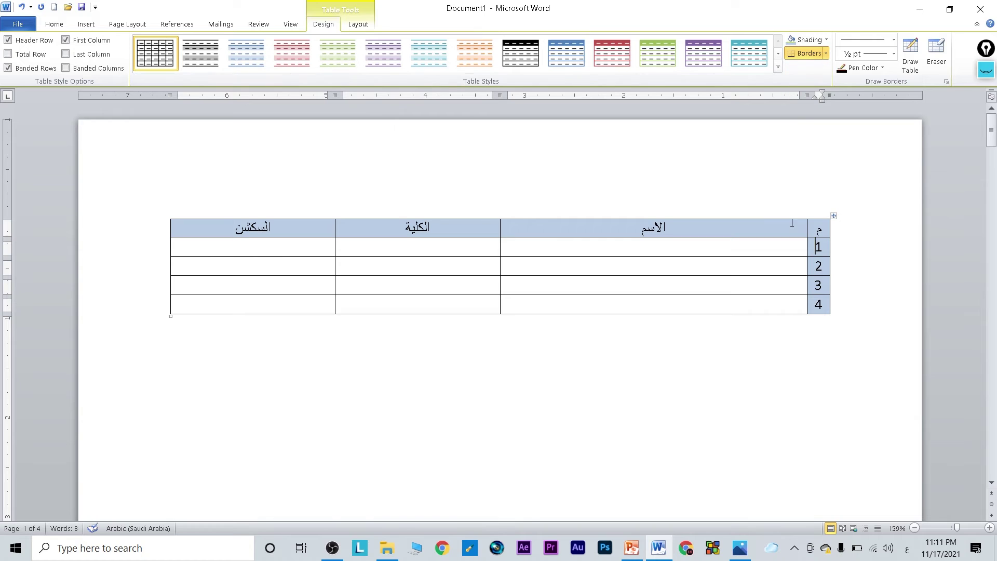
left_click(825, 53)
left_click(833, 217)
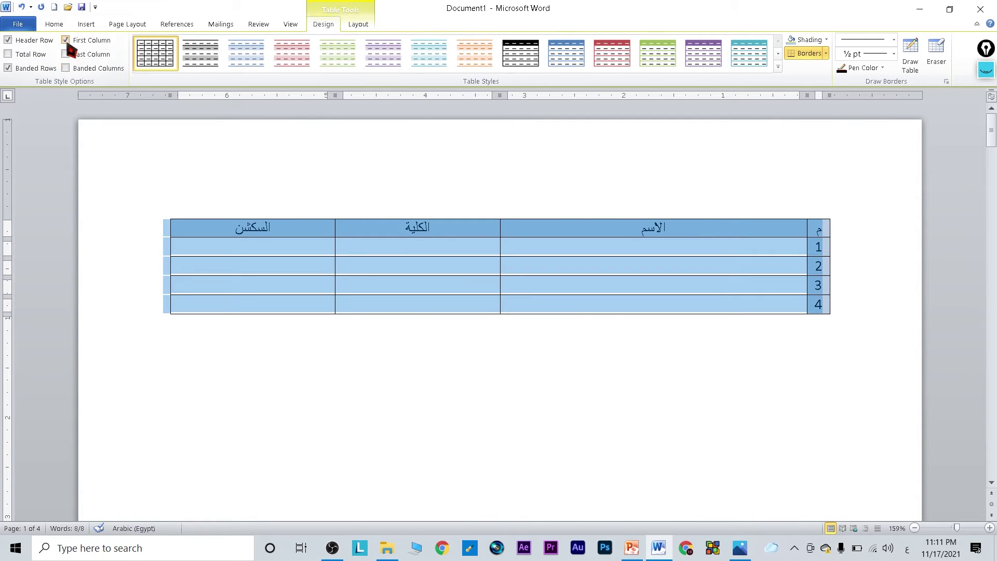
Make the table text bold at font size 18.
left_click(55, 24)
left_click(174, 45)
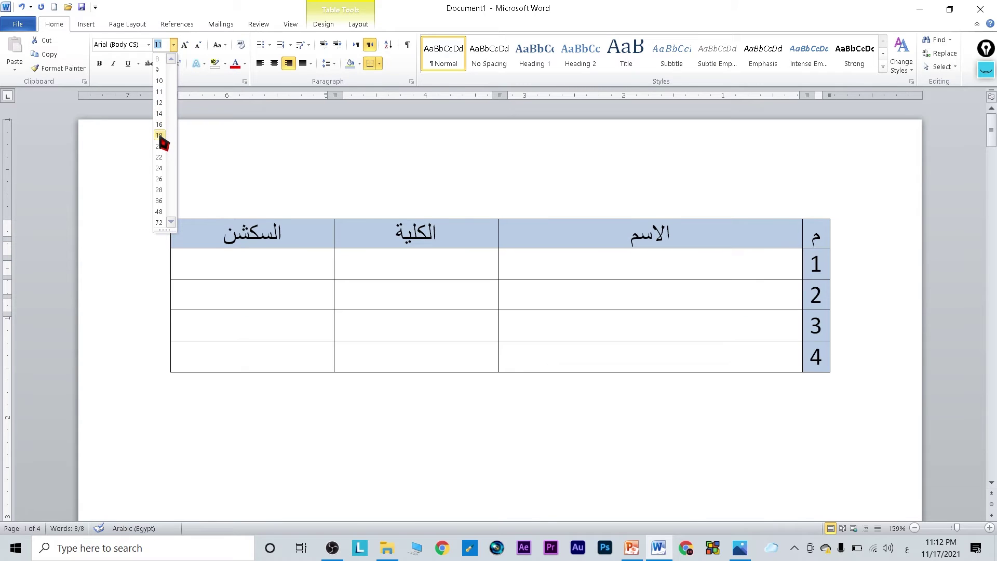
left_click(160, 135)
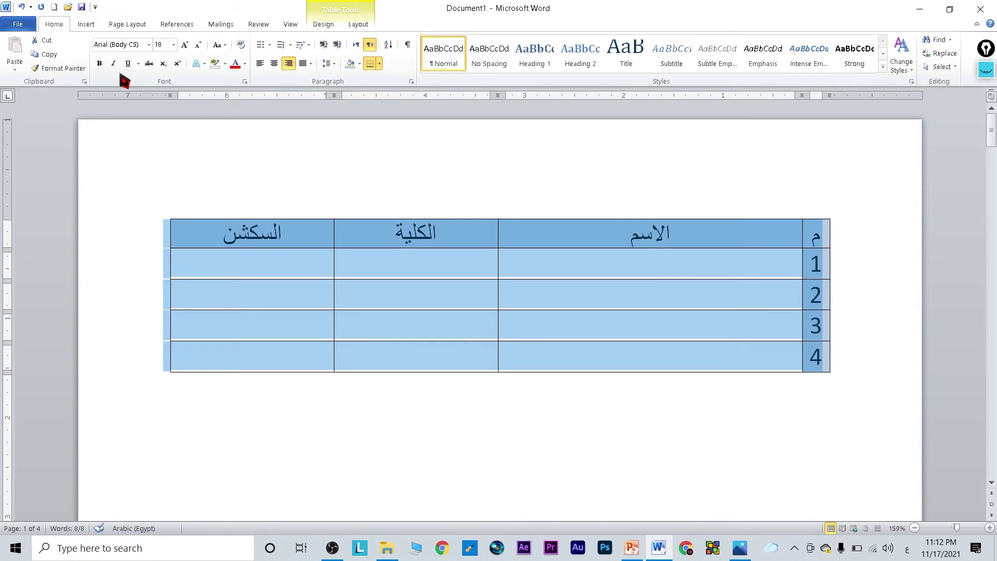
left_click(100, 63)
left_click(698, 263)
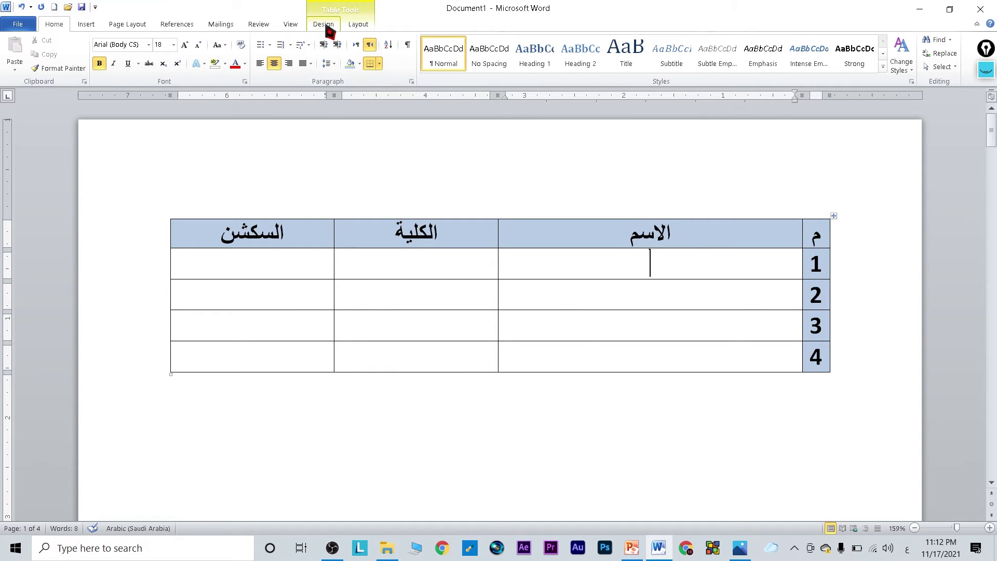
Return the insertion point to the table and bring up the Table Tools Design options.
left_click(360, 417)
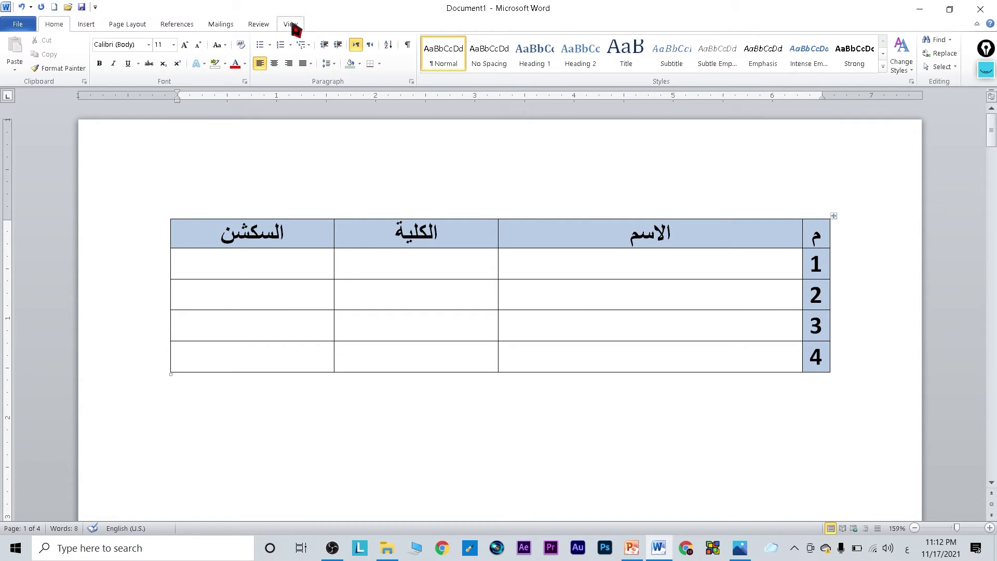
left_click(419, 268)
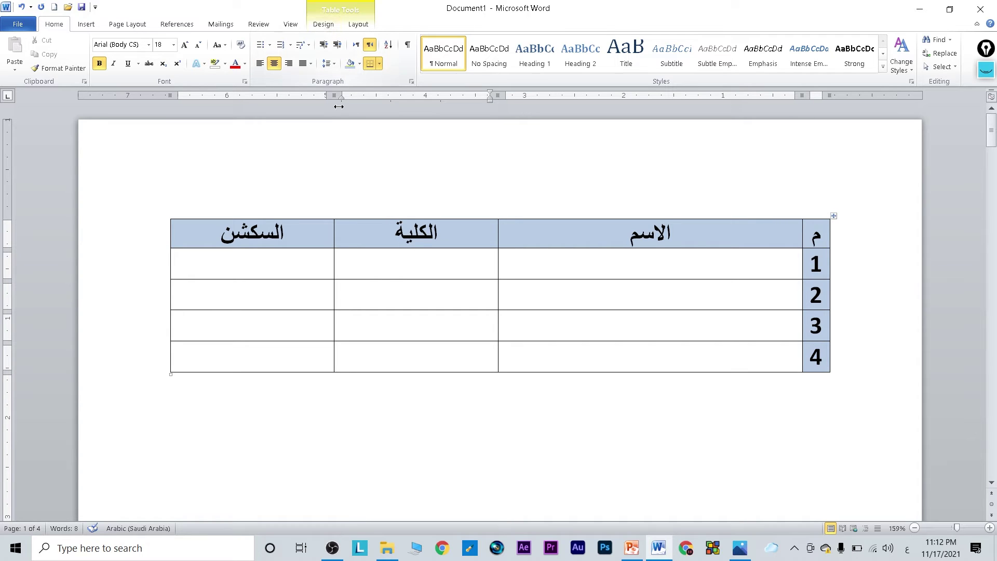
left_click(417, 262)
left_click(323, 25)
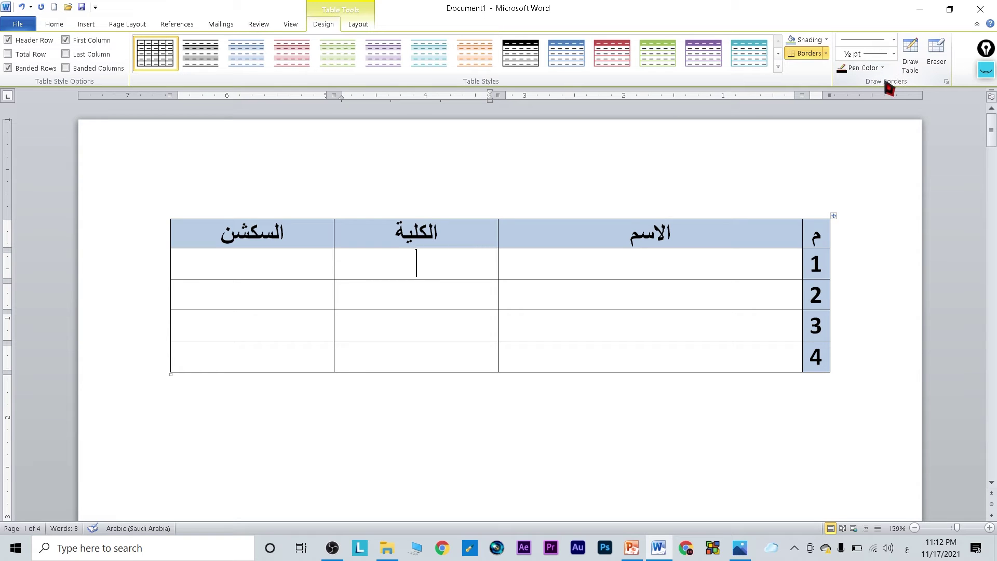
Set the border pen to a thick solid 3 pt black line.
left_click(893, 41)
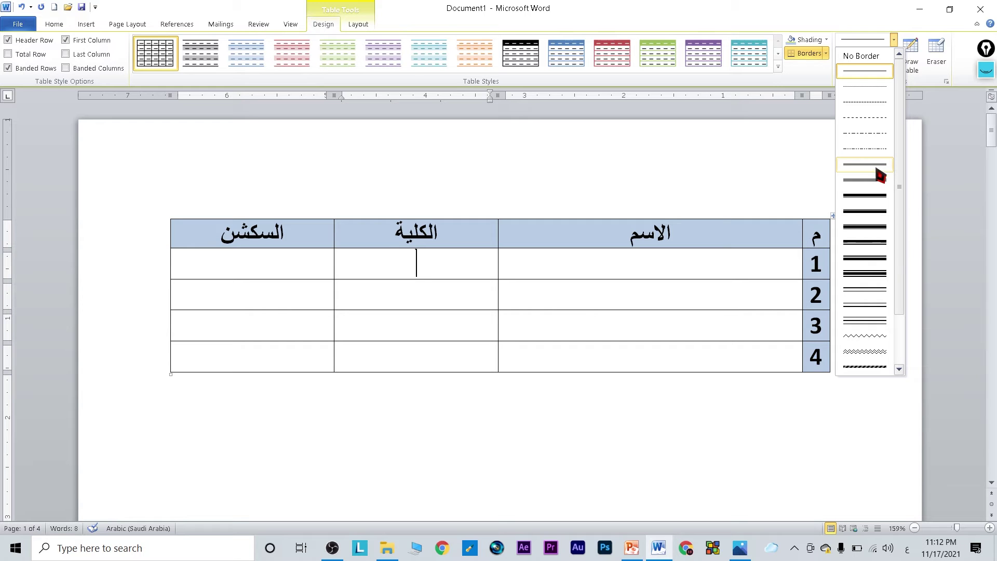
left_click(882, 197)
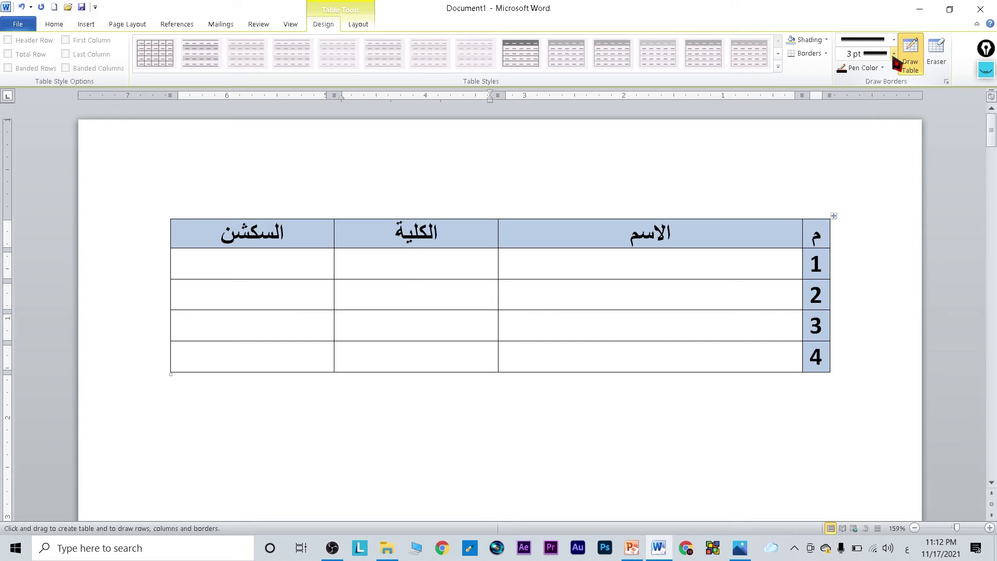
left_click(894, 54)
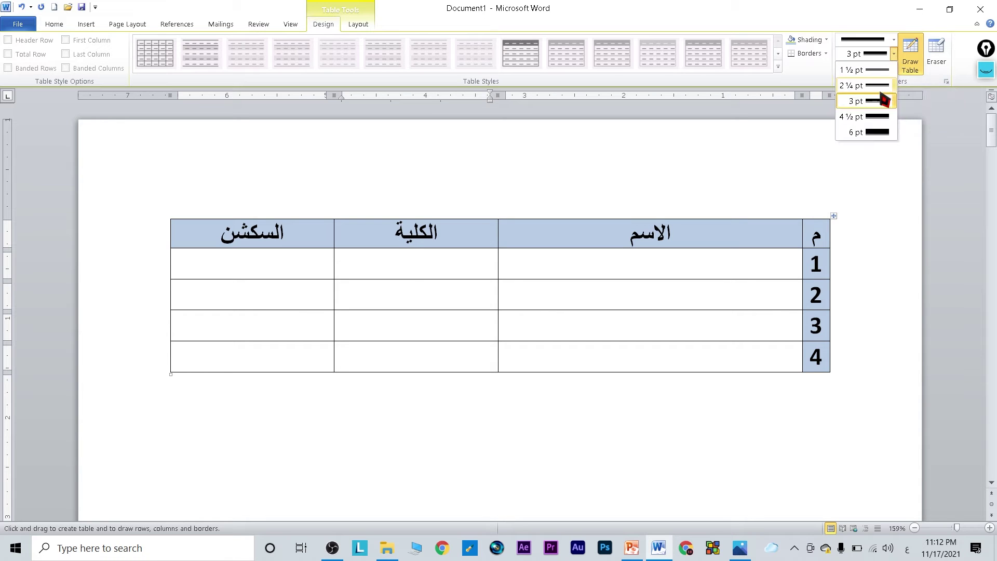
left_click(856, 130)
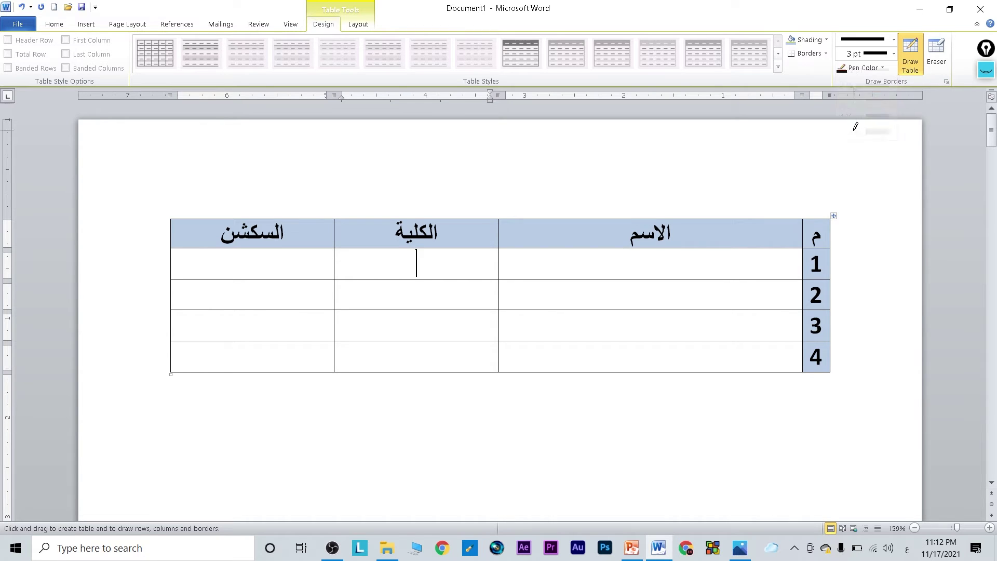
left_click(883, 67)
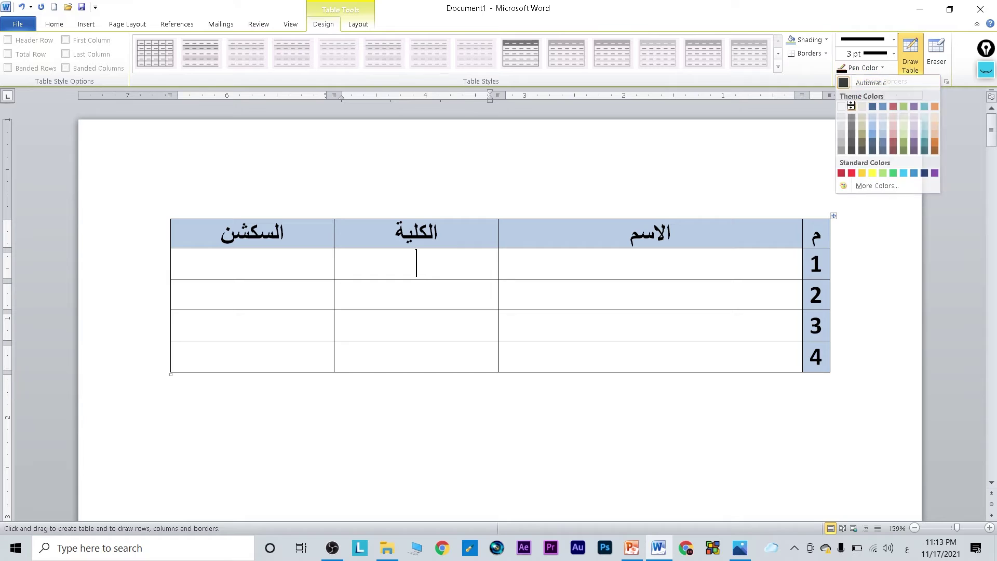
left_click(851, 85)
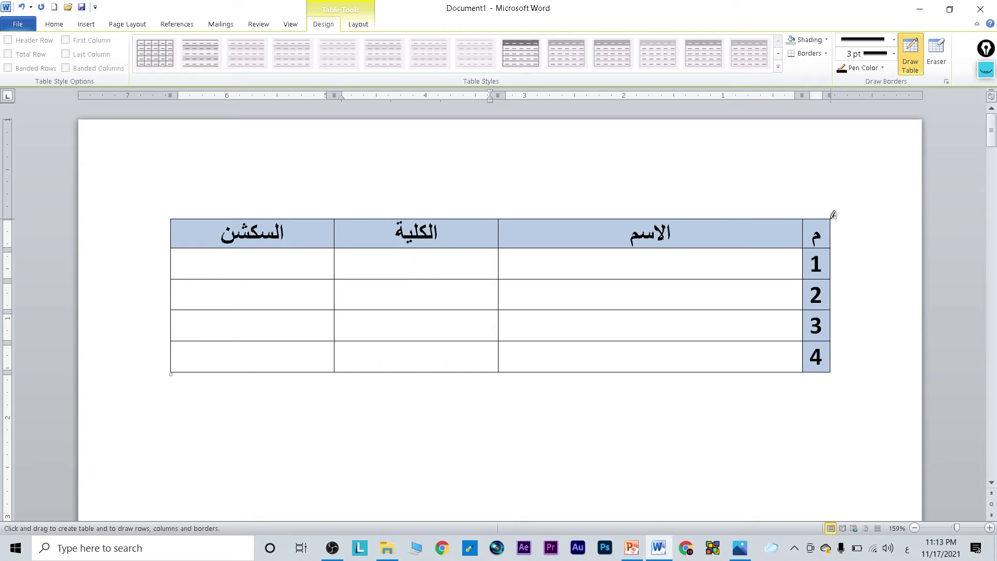
Trace thick borders along the table's top, left, bottom and right edges.
mouse_move(833, 214)
left_mouse_down()
mouse_move(766, 217)
mouse_move(725, 195)
mouse_move(687, 206)
mouse_move(509, 154)
left_mouse_up()
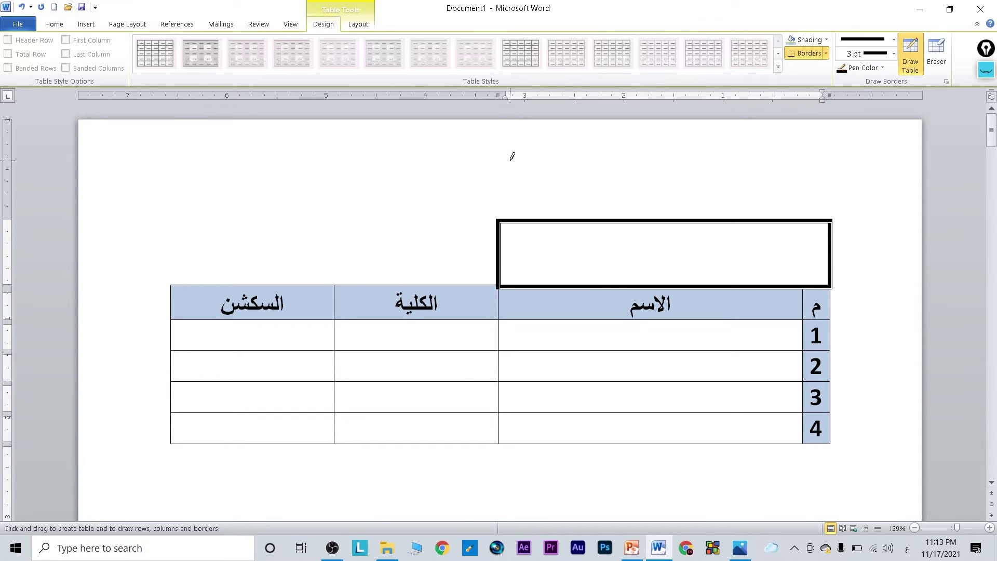
key("ctrl+z")
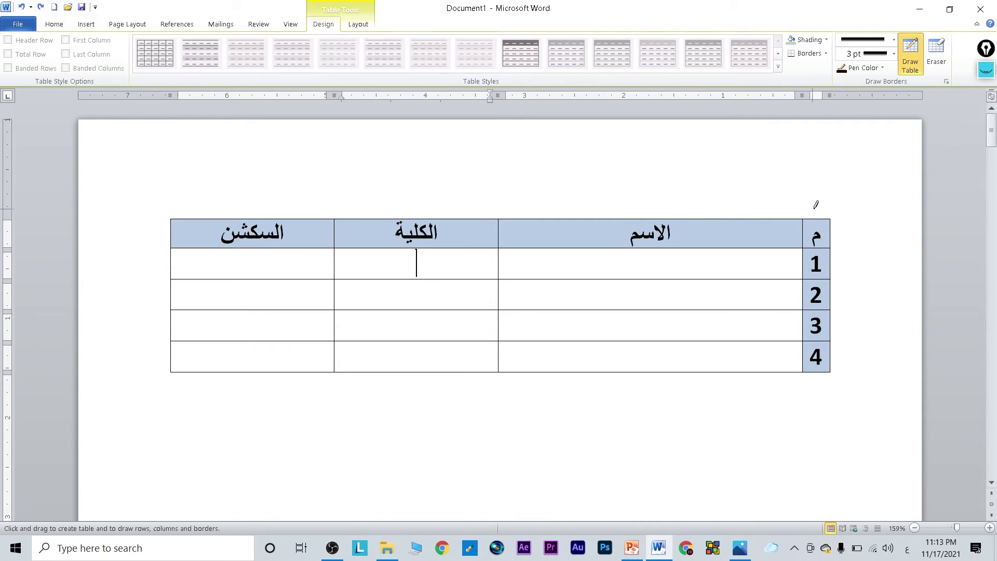
left_click_drag(831, 215, 547, 215)
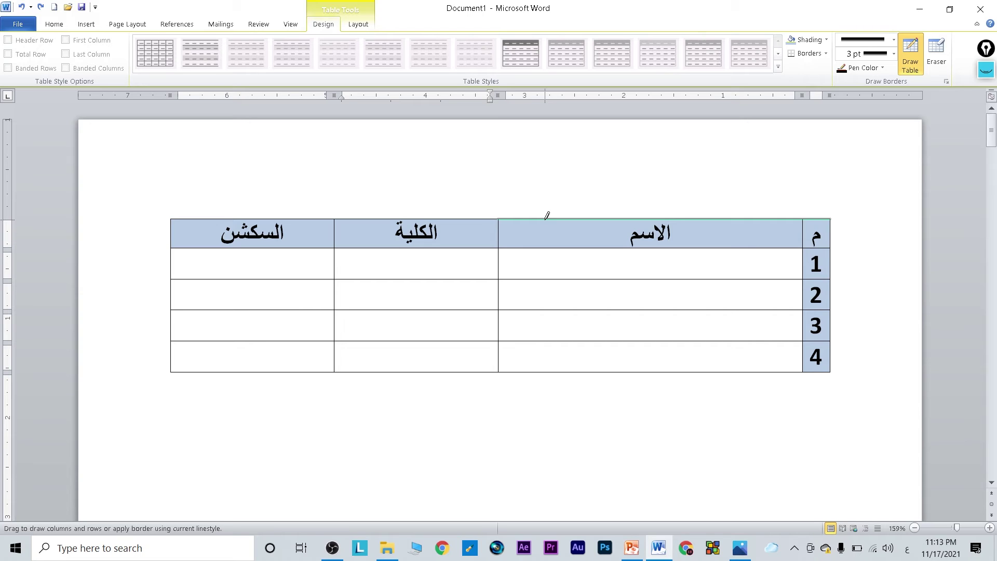
left_click_drag(507, 215, 174, 221)
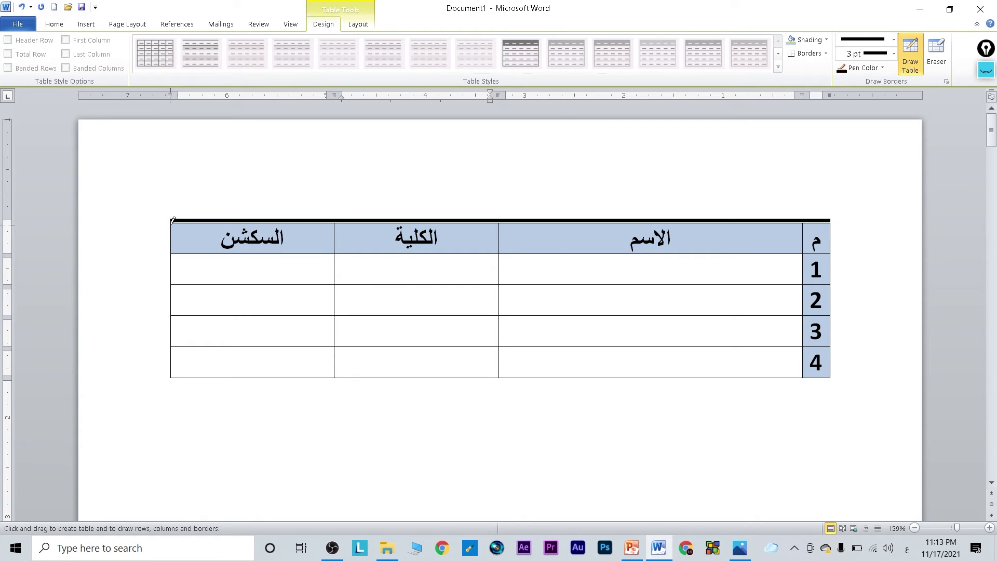
mouse_move(172, 220)
left_mouse_down()
mouse_move(173, 347)
mouse_move(184, 383)
mouse_move(599, 372)
left_mouse_up()
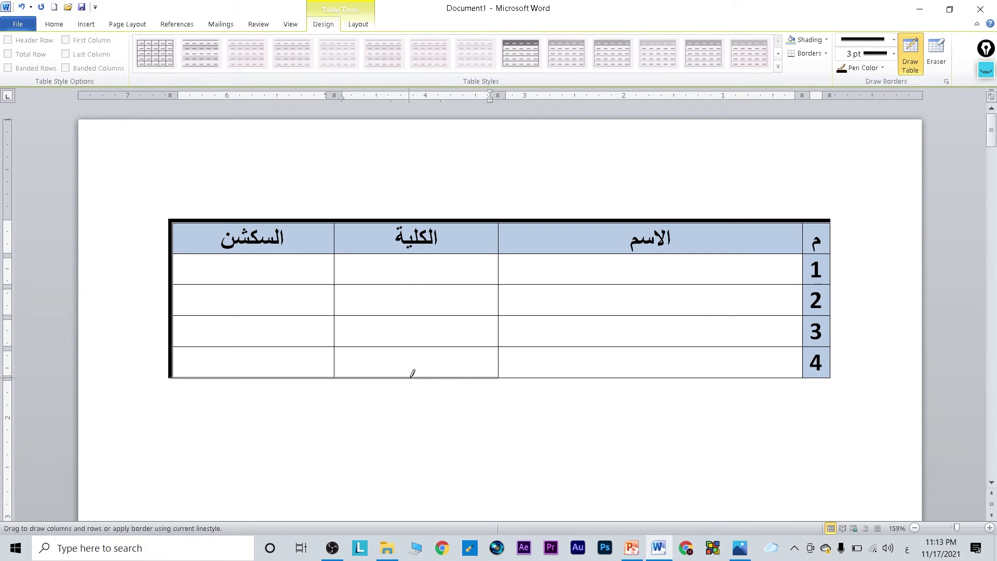
mouse_move(599, 372)
left_mouse_down()
mouse_move(834, 405)
mouse_move(837, 418)
left_mouse_up()
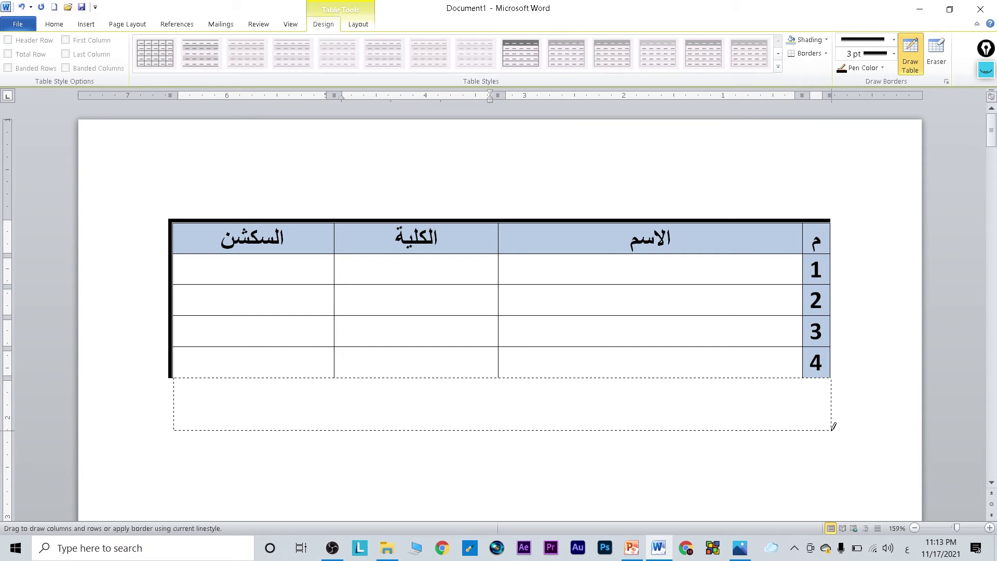
left_click_drag(833, 426, 833, 425)
left_click_drag(833, 379, 832, 373)
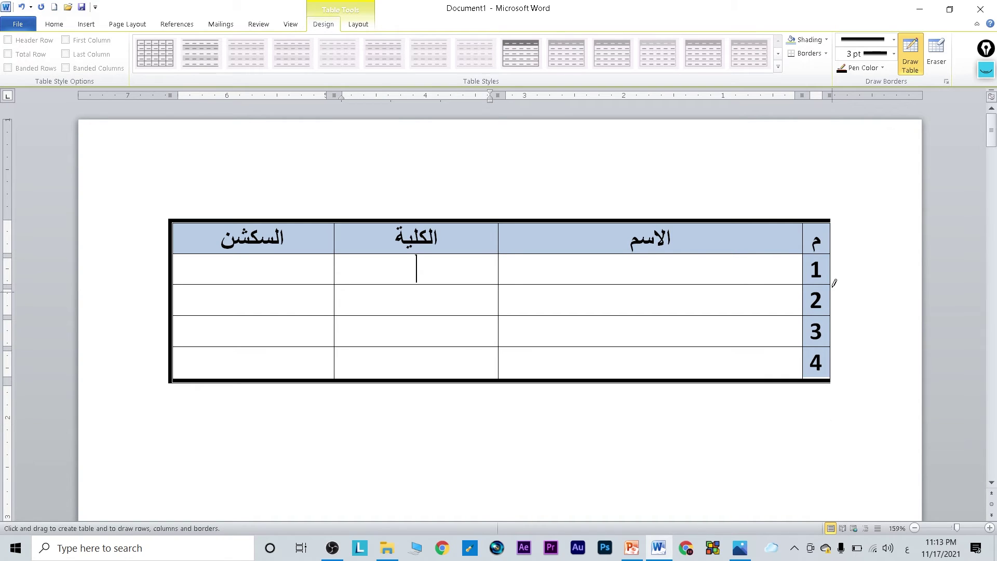
left_click_drag(833, 224, 831, 380)
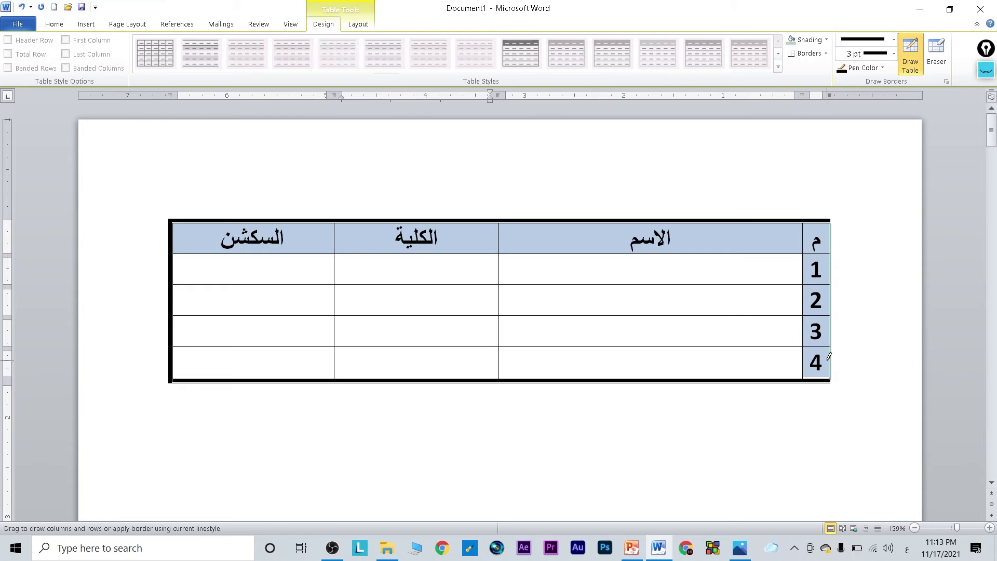
Draw thick lines beside the numbered م column and under the header row.
left_click_drag(803, 224, 807, 379)
left_click_drag(804, 252, 202, 249)
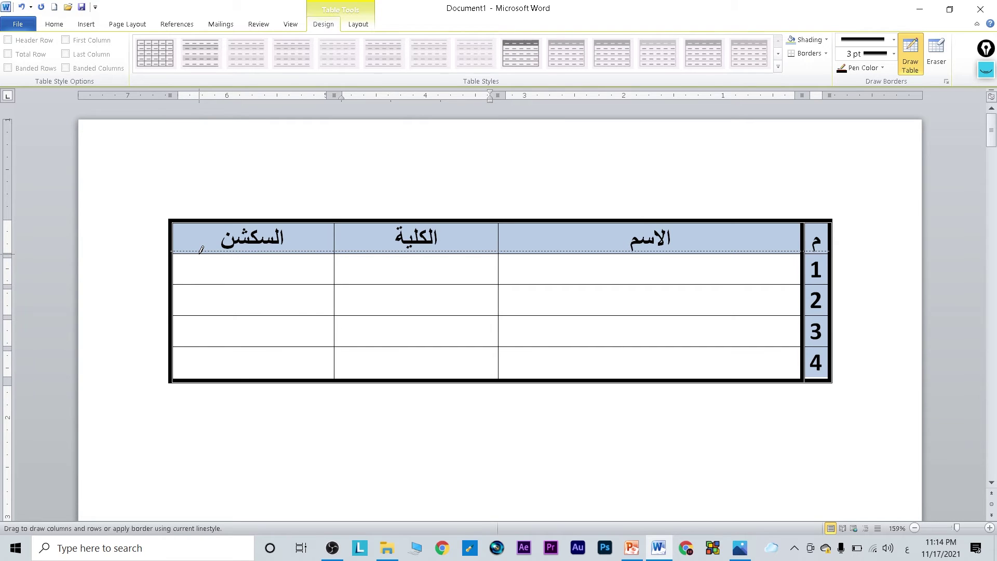
left_click_drag(199, 255, 200, 256)
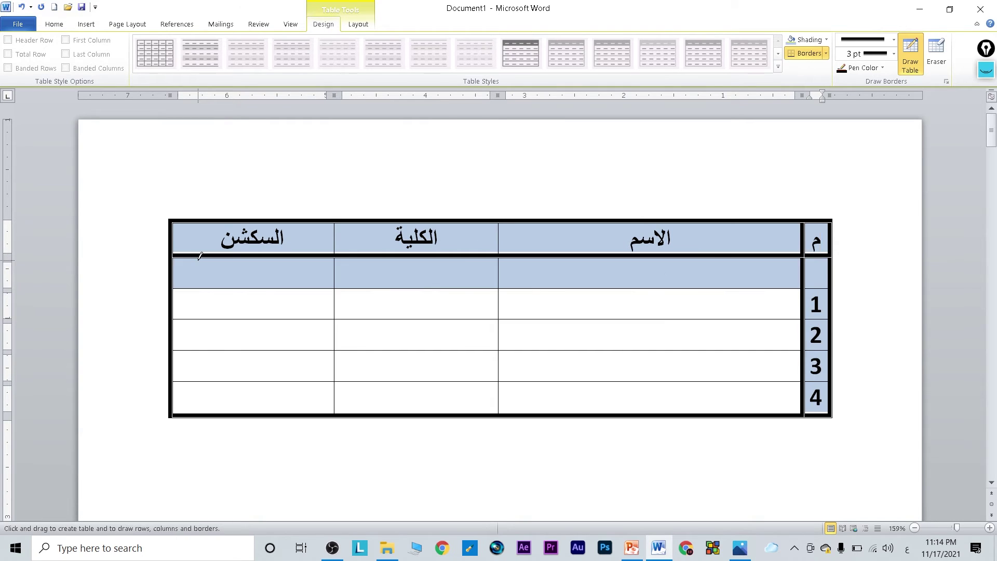
key("ctrl+z")
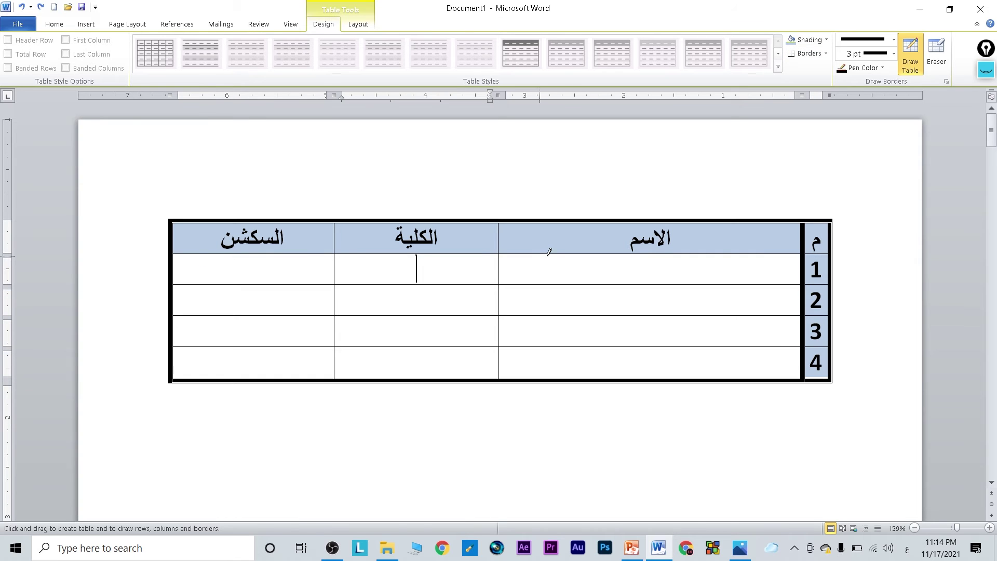
left_click_drag(830, 249, 219, 255)
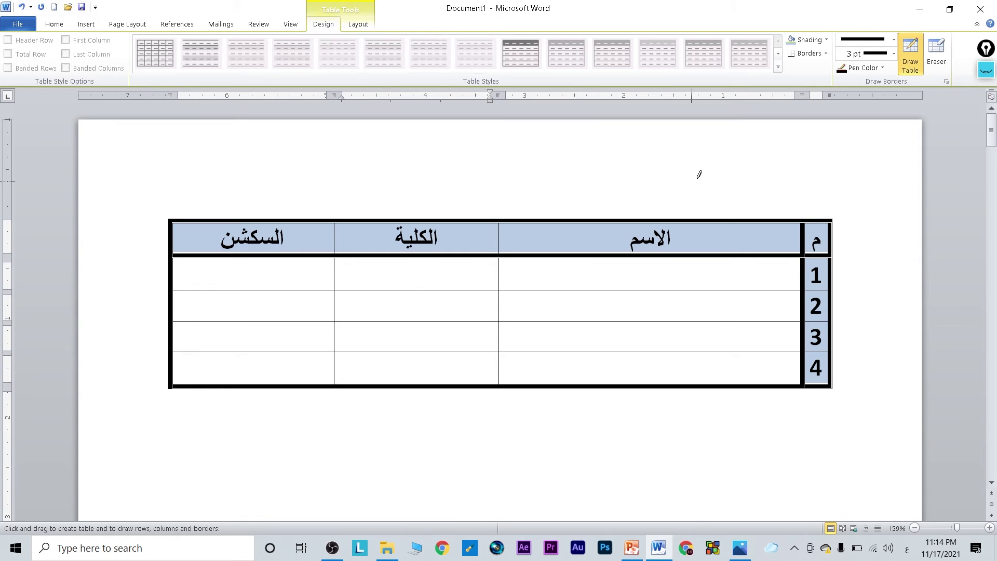
left_click(894, 40)
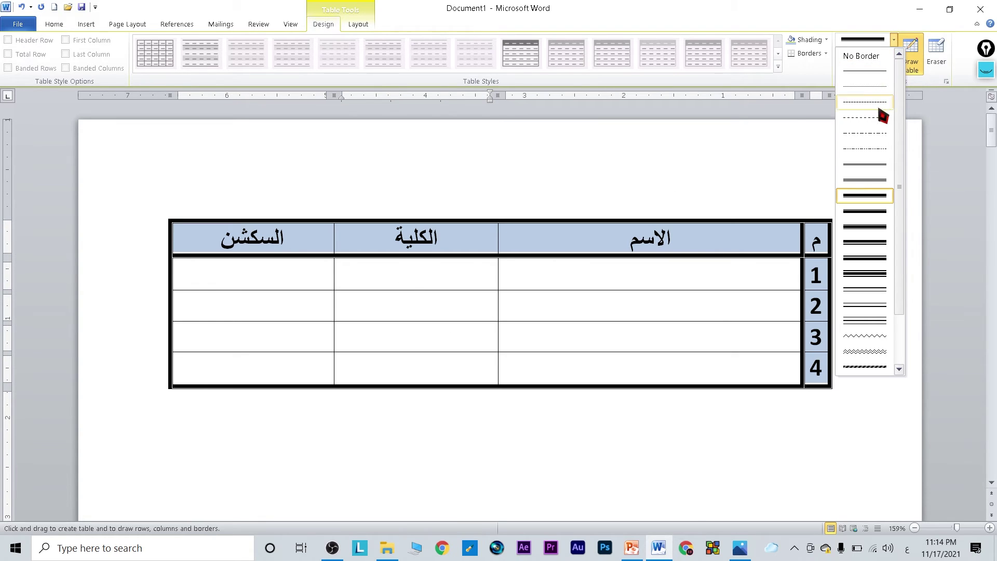
Switch to a thin ½ pt single line and redraw the inner column lines and row lines 1–4.
left_click(877, 164)
left_click_drag(334, 224, 335, 361)
left_click_drag(499, 224, 502, 356)
left_click_drag(820, 286, 776, 297)
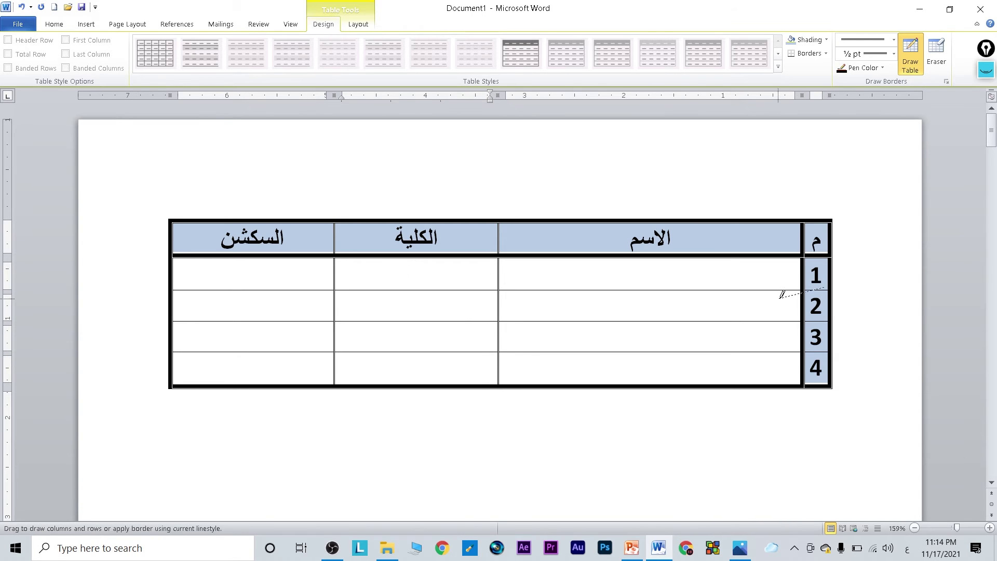
left_click_drag(830, 281, 827, 296)
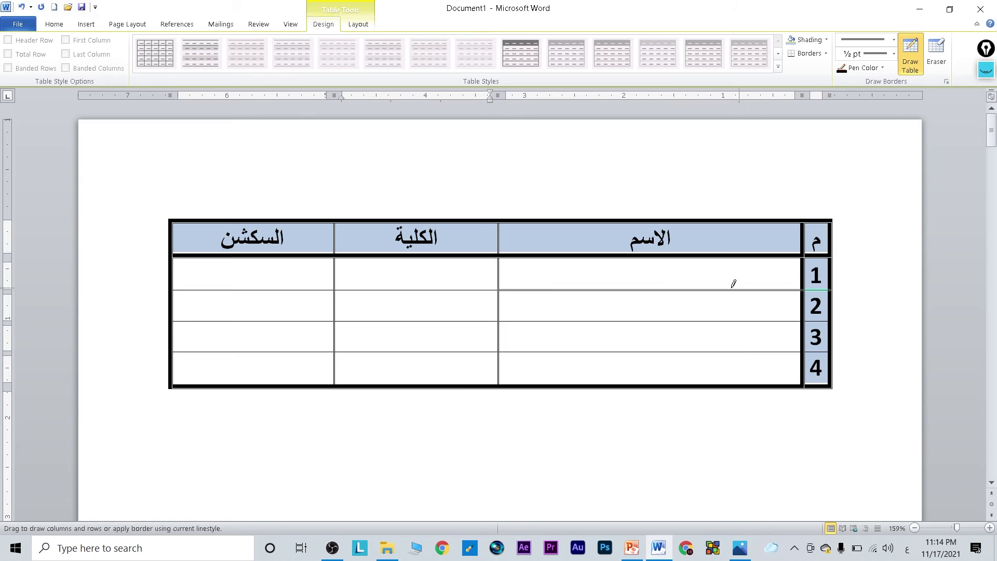
left_click_drag(799, 321, 260, 318)
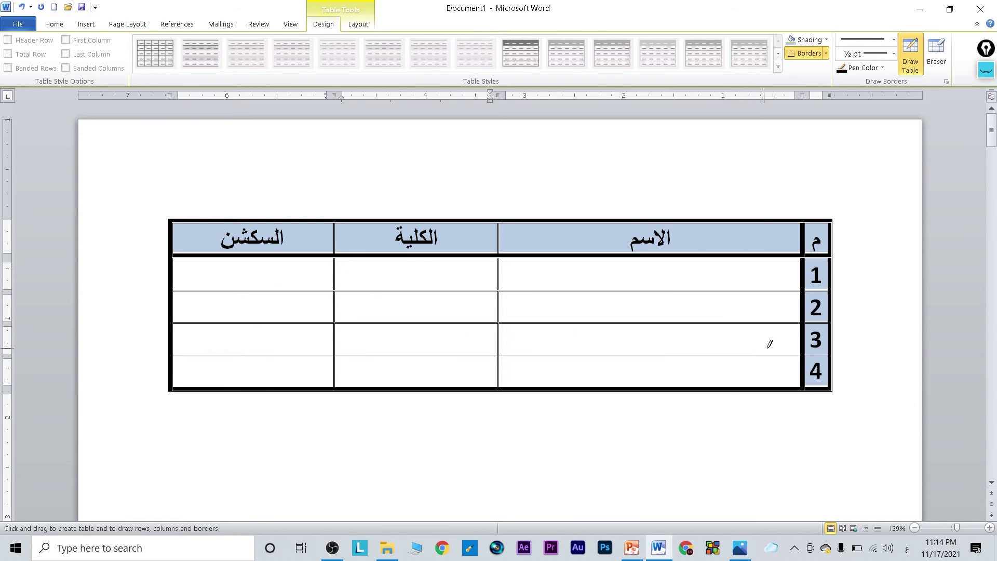
left_click_drag(826, 352, 328, 340)
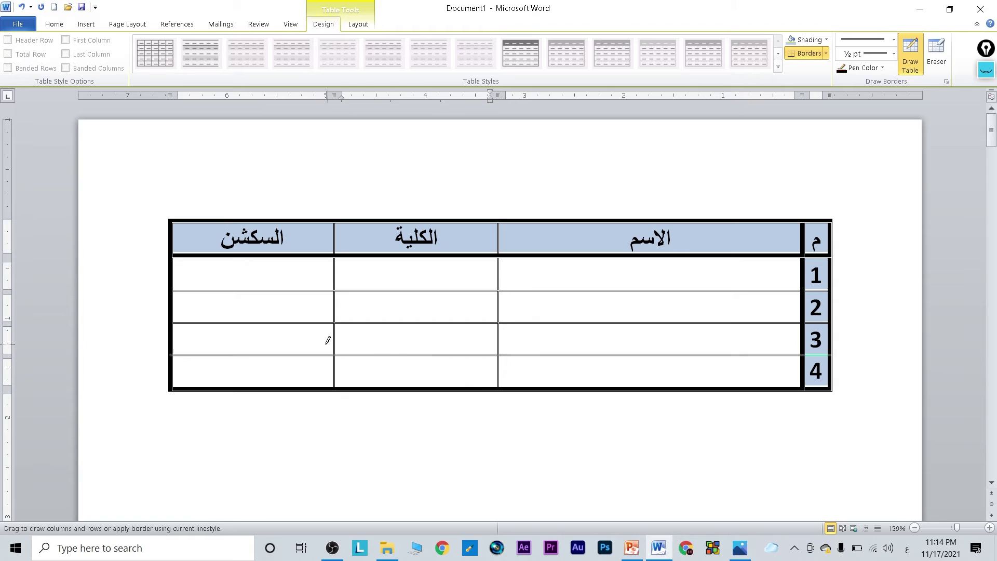
left_click_drag(261, 350, 262, 351)
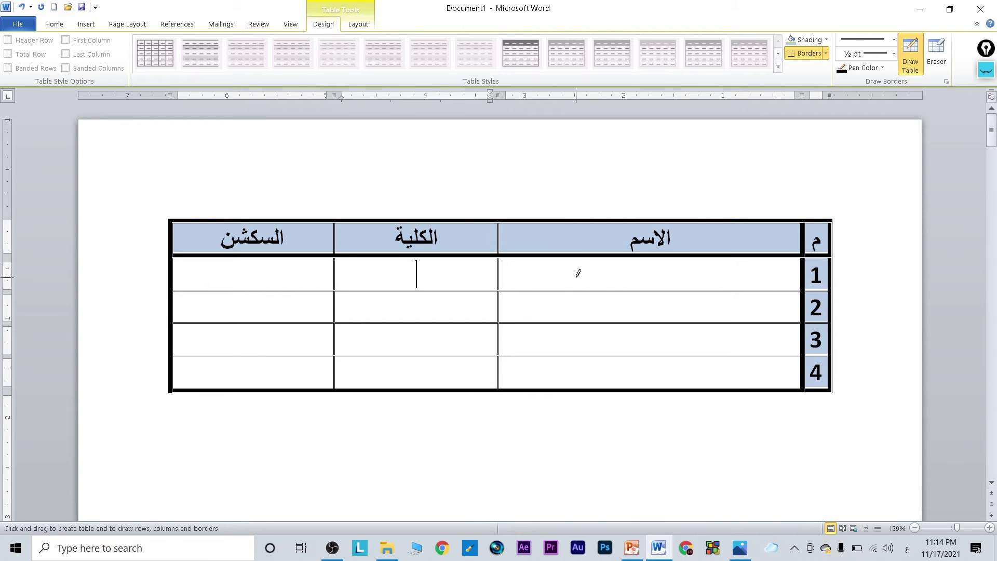
left_click(89, 29)
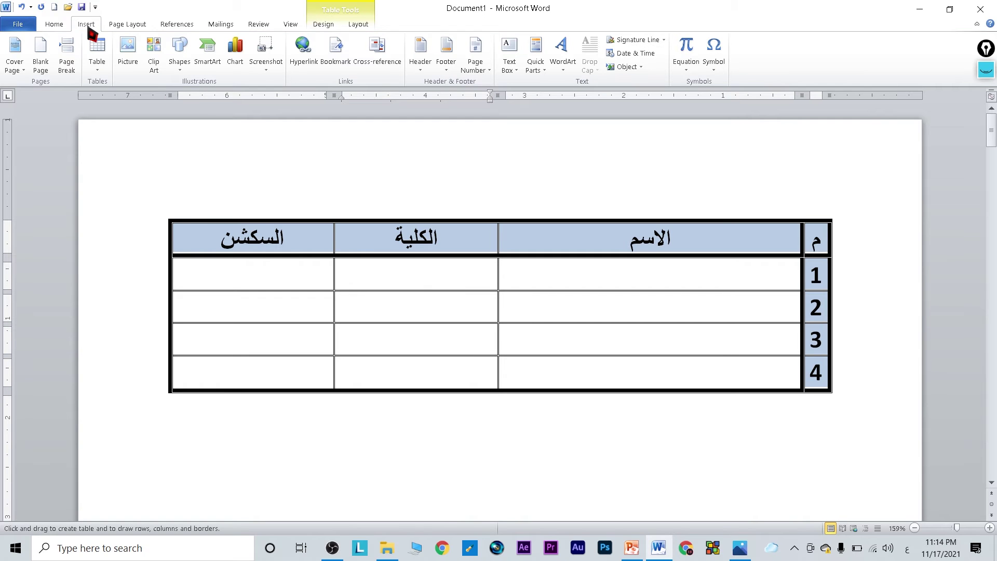
Set the border pen to a green double line at 1½ pt weight.
left_click(97, 52)
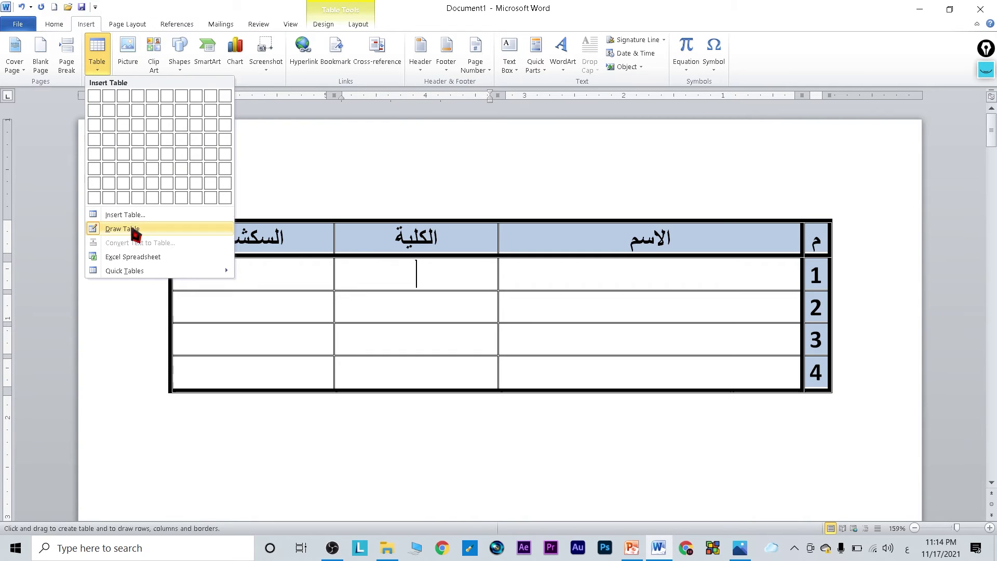
left_click(318, 26)
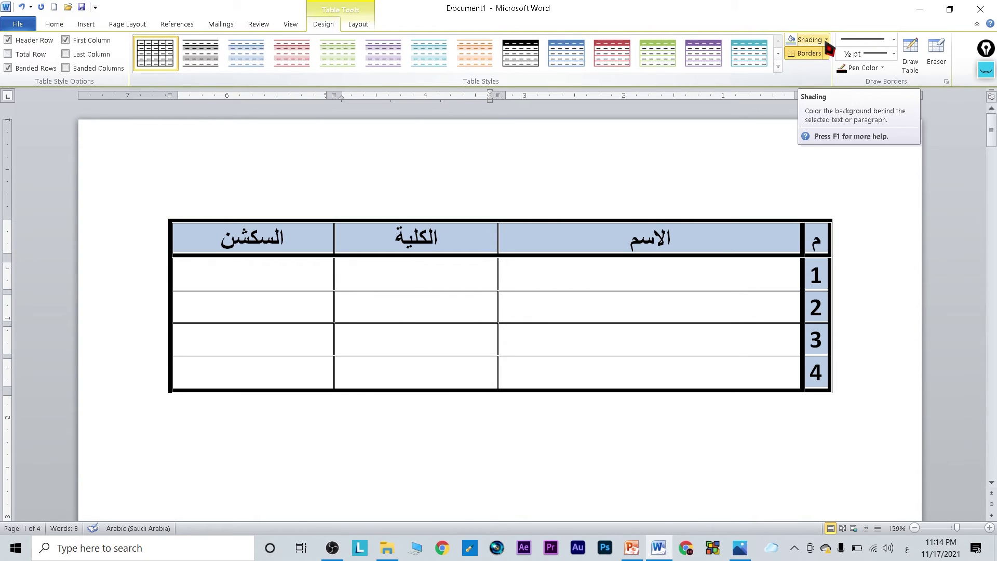
left_click(894, 41)
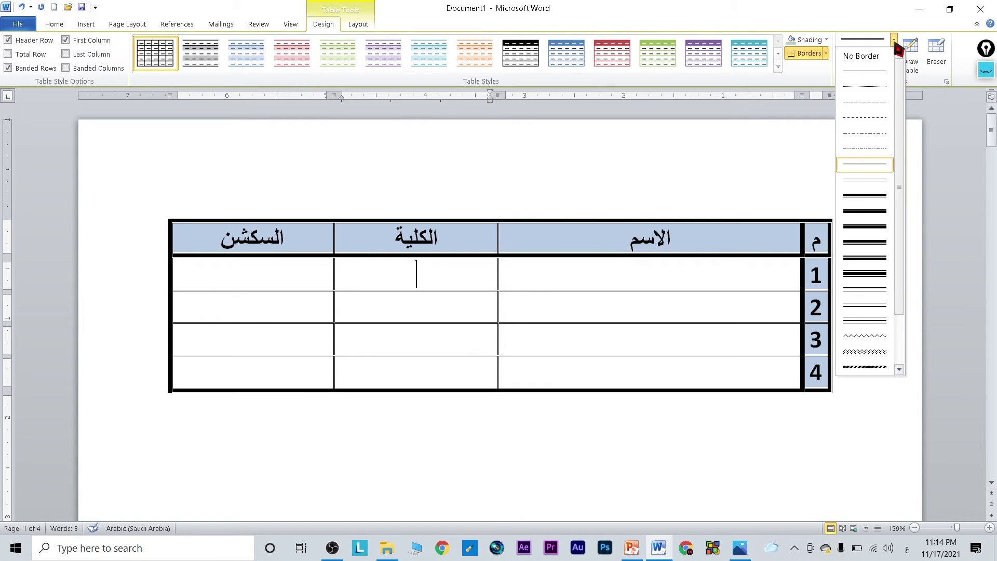
left_click(894, 42)
left_click(894, 54)
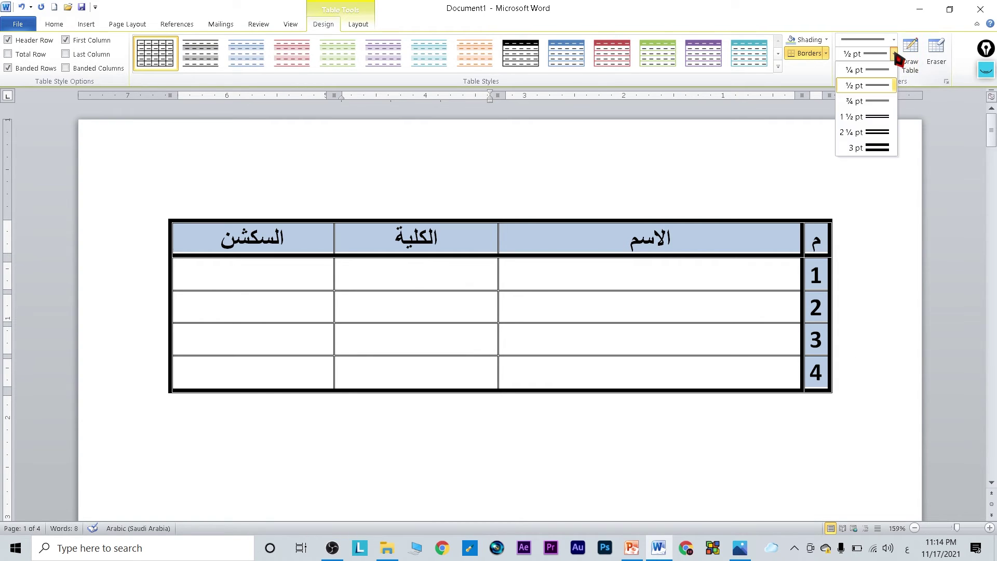
left_click(885, 68)
left_click(885, 68)
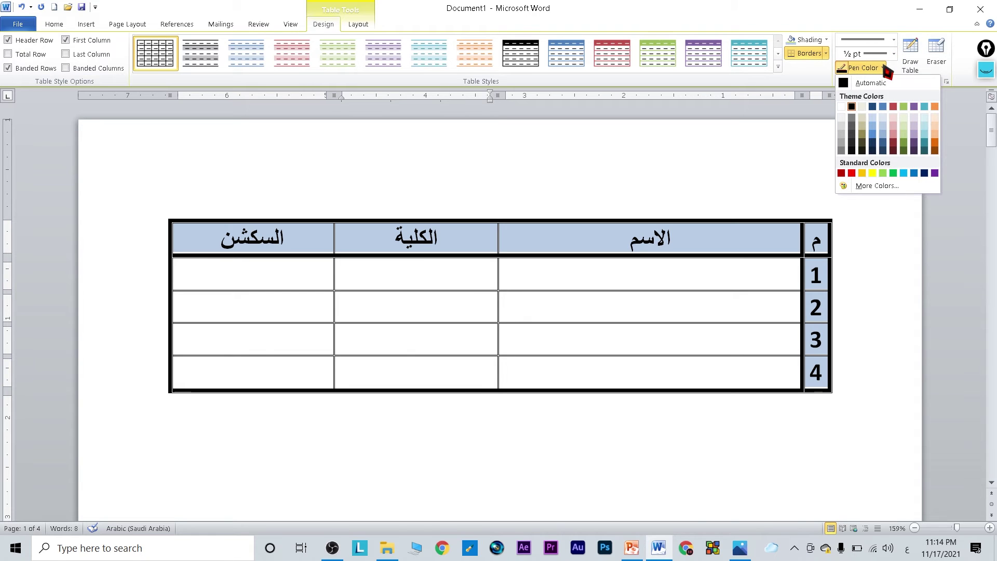
left_click(904, 106)
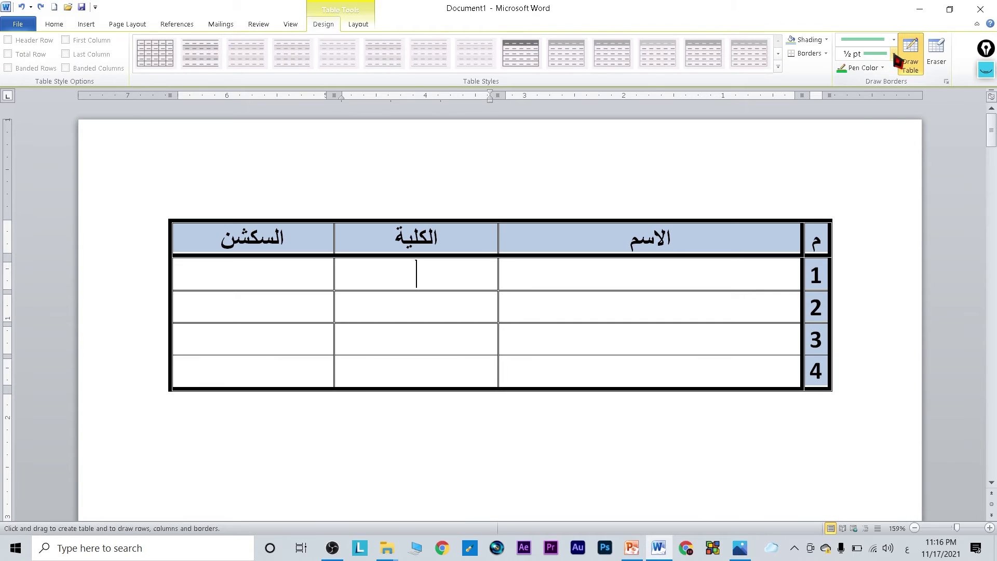
left_click(894, 54)
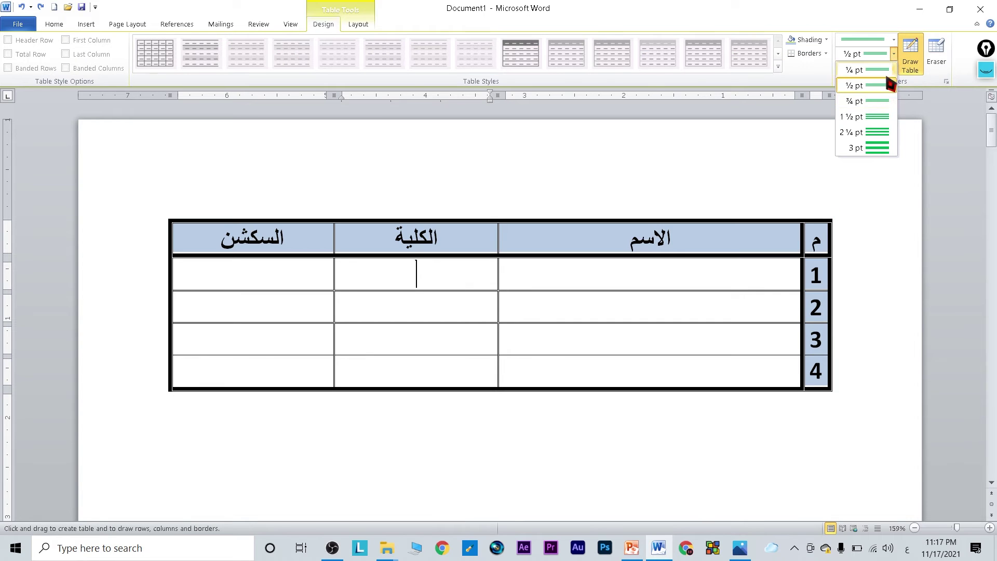
left_click(882, 118)
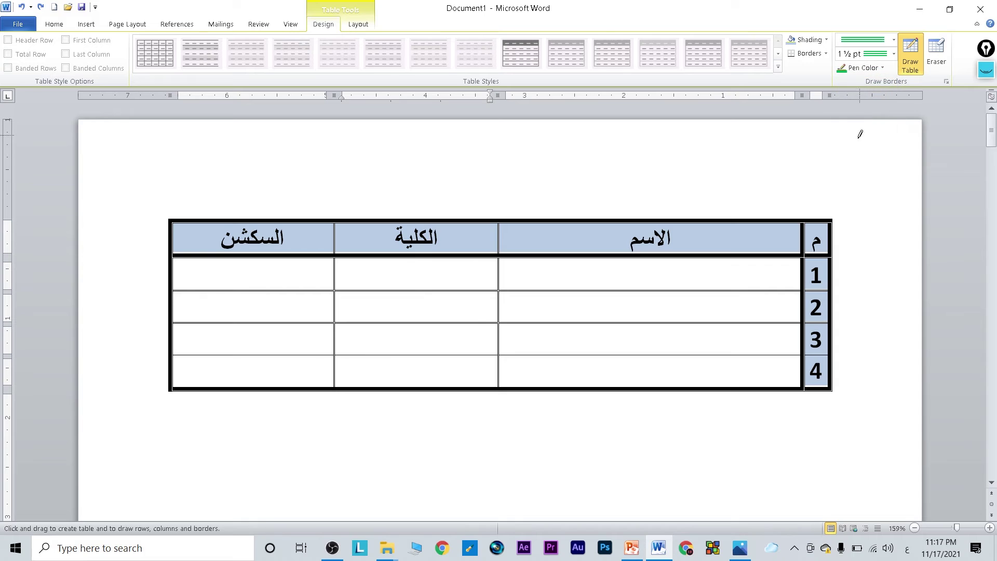
Try a green double top border on the table, then undo it and stop drawing.
left_click_drag(829, 222, 606, 208)
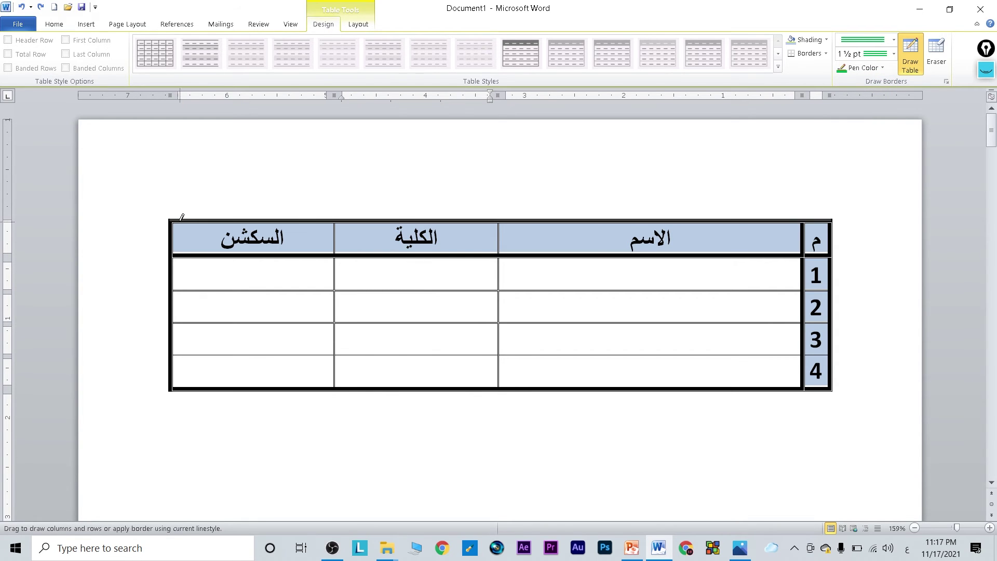
left_click_drag(606, 208, 179, 221)
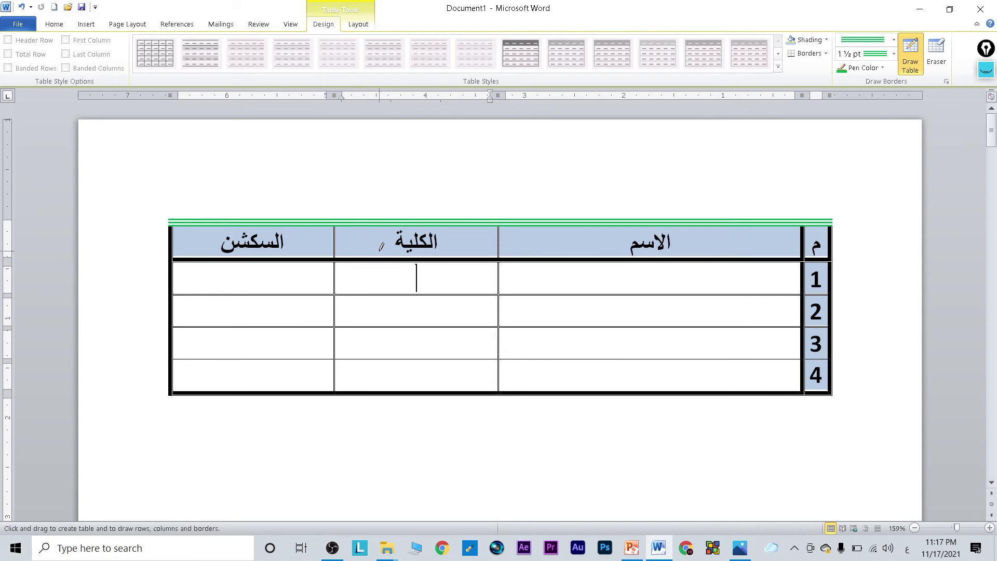
key("ctrl+z")
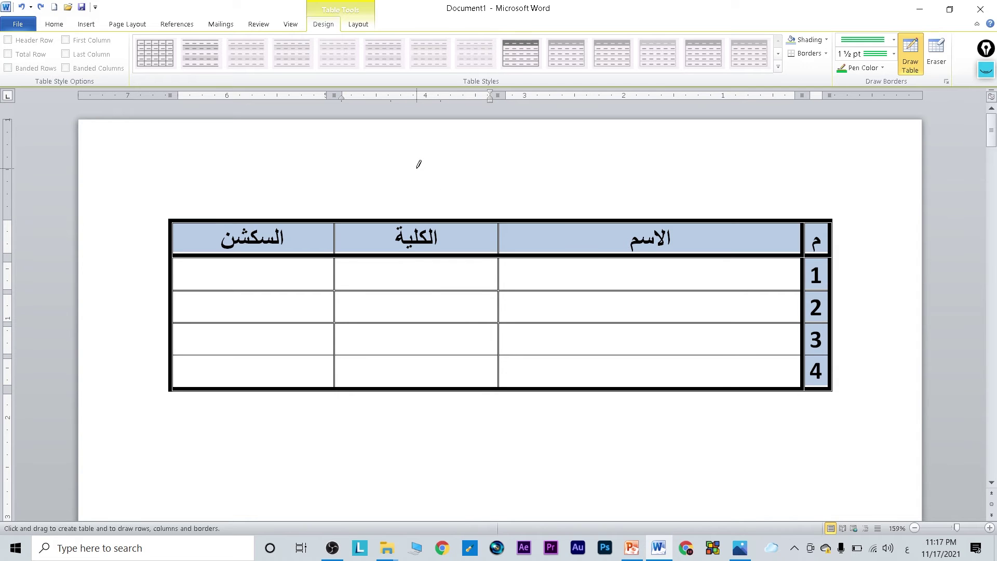
key("Escape")
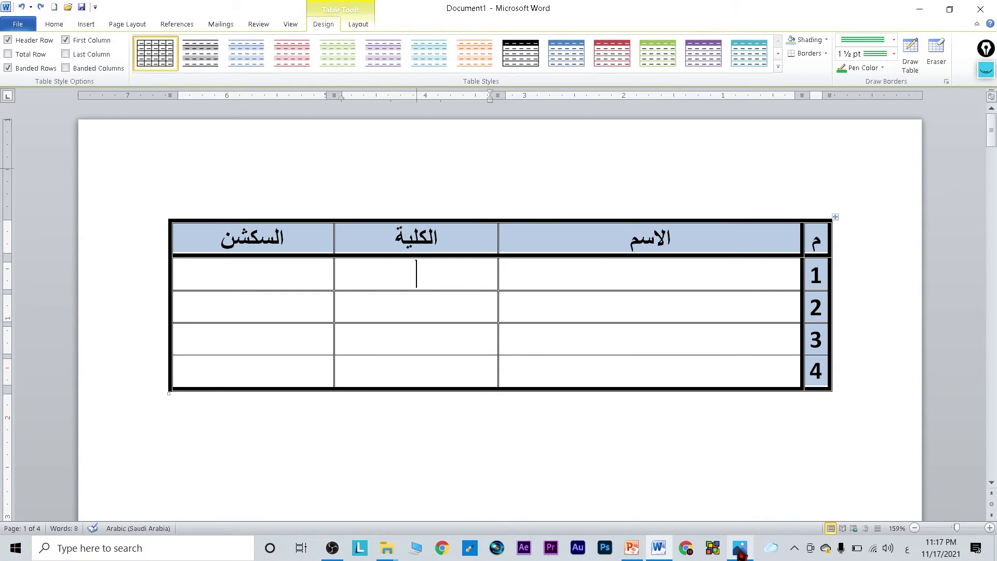
left_click(740, 548)
left_click(986, 69)
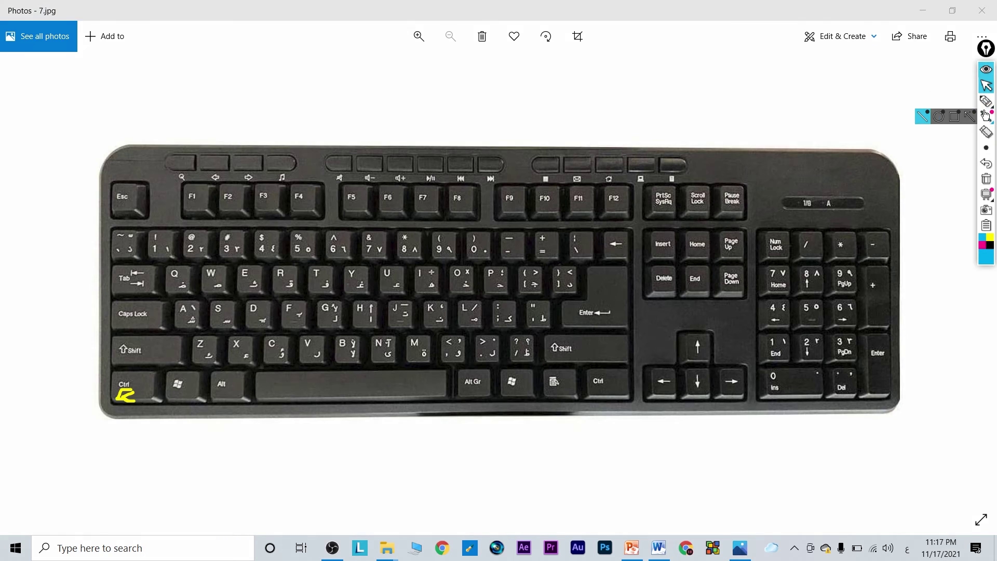
left_click_drag(155, 183, 154, 182)
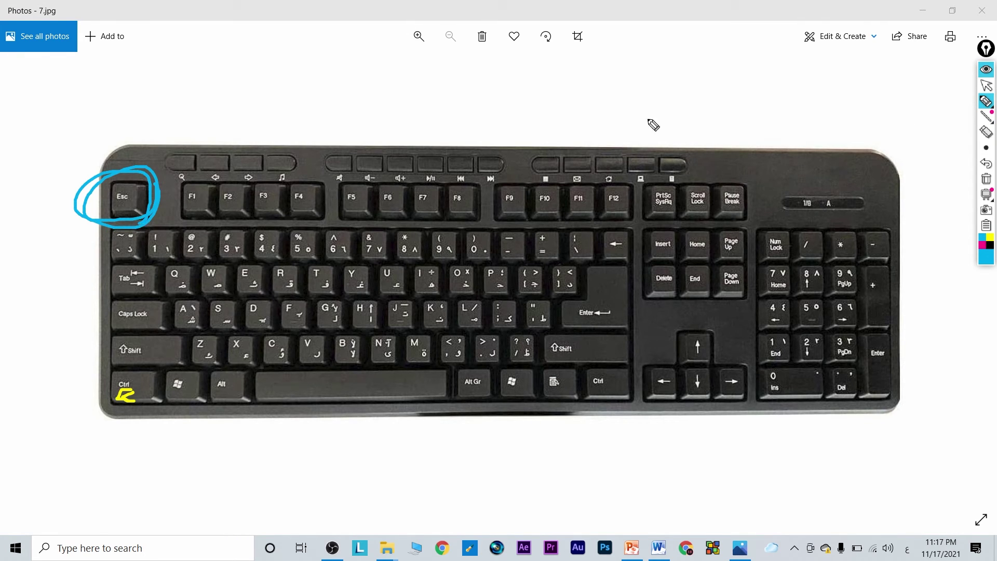
left_click(986, 178)
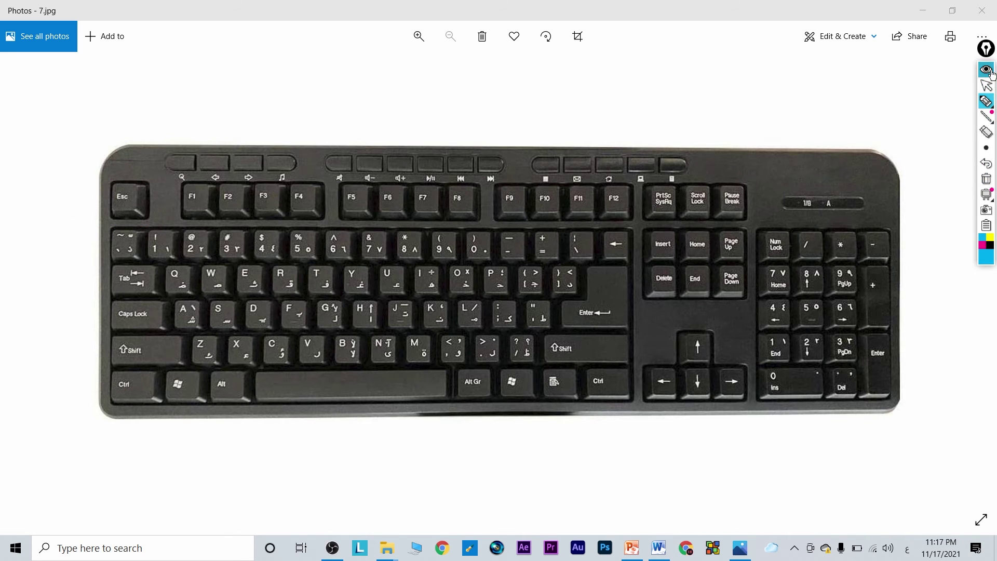
left_click(985, 69)
left_click(929, 13)
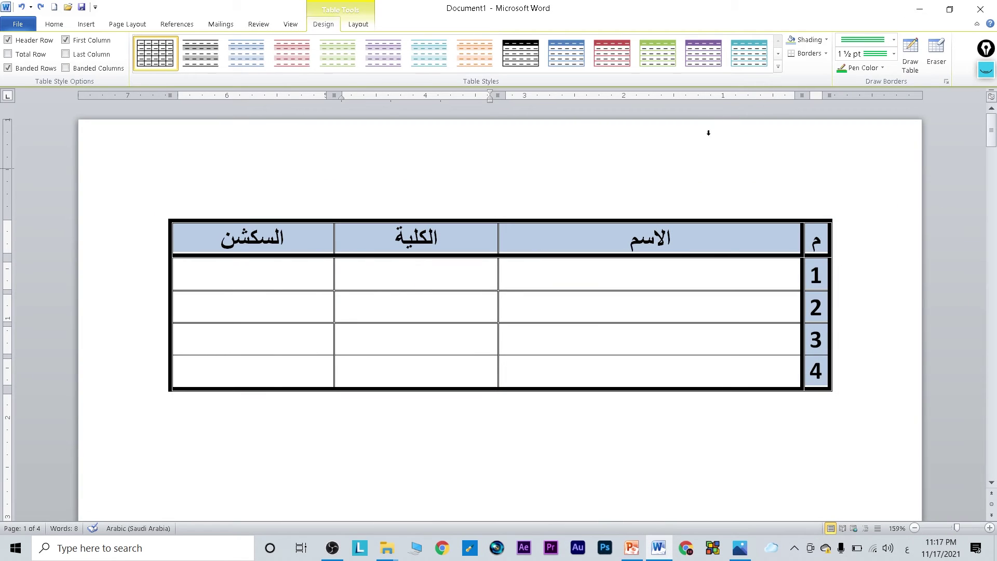
Try Distribute Columns on the four body rows, then undo to restore the original widths.
mouse_move(648, 222)
left_click(363, 26)
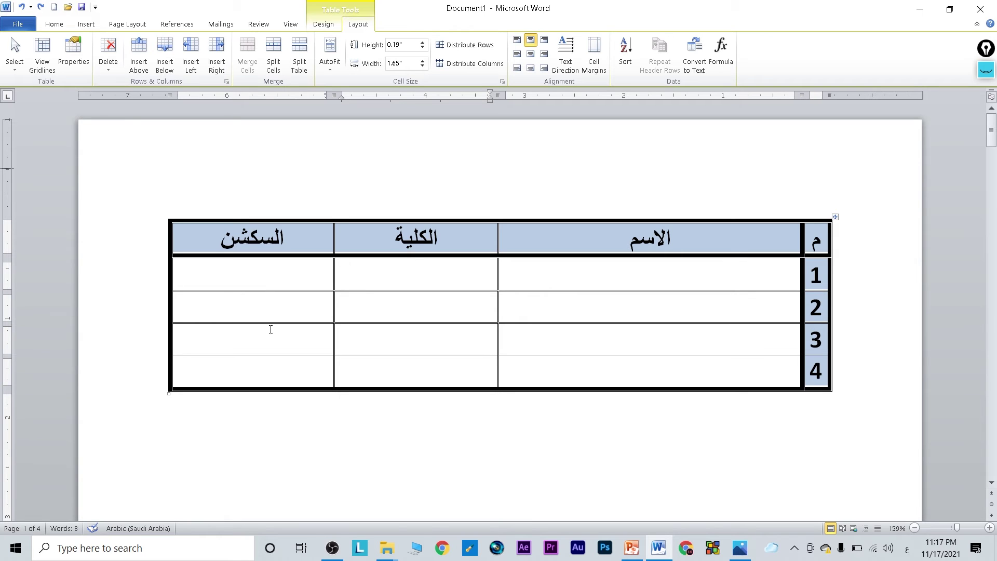
mouse_move(240, 370)
left_mouse_down()
mouse_move(635, 274)
mouse_move(646, 251)
left_mouse_up()
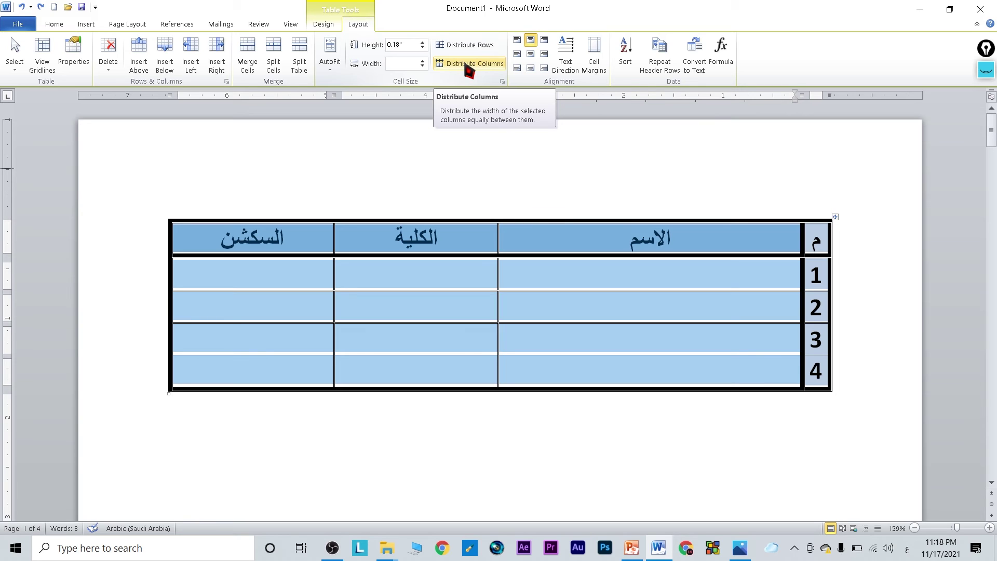
left_click(466, 65)
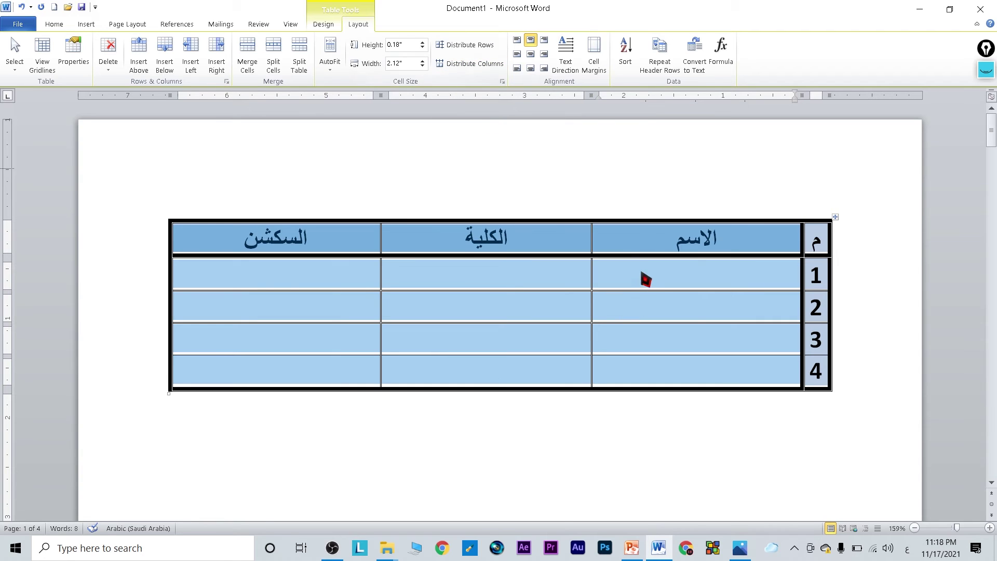
left_click(681, 268)
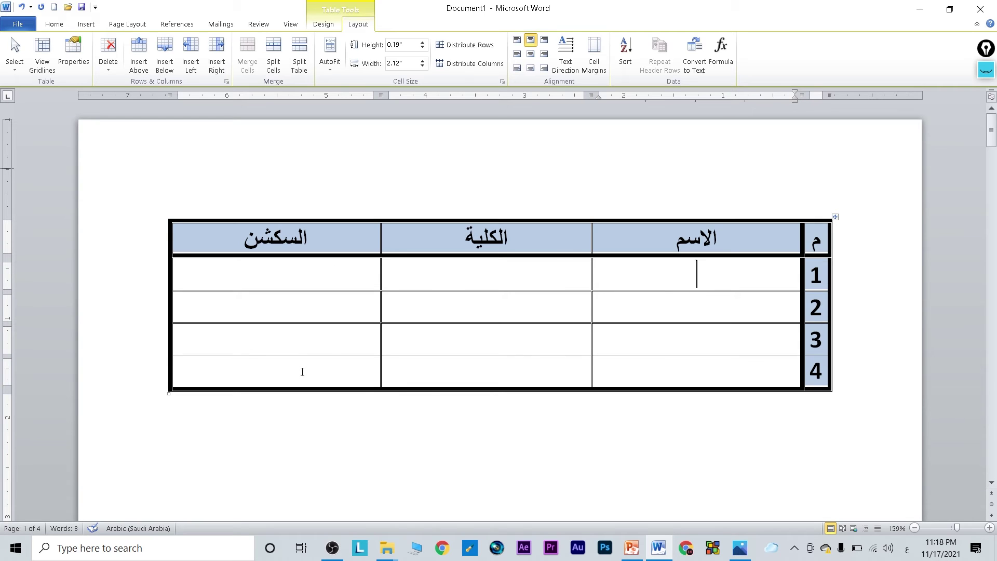
key("ctrl+z")
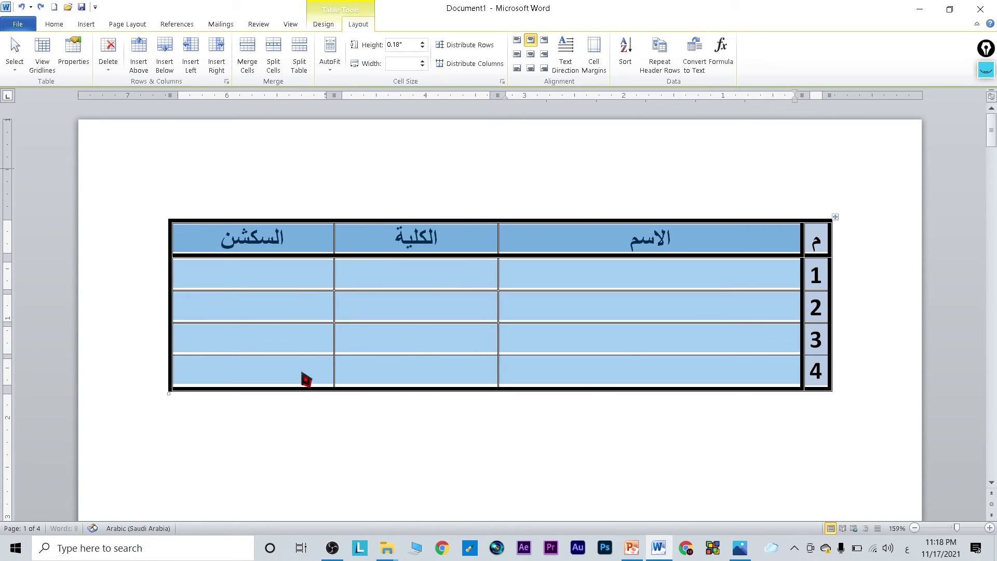
key("ctrl+z")
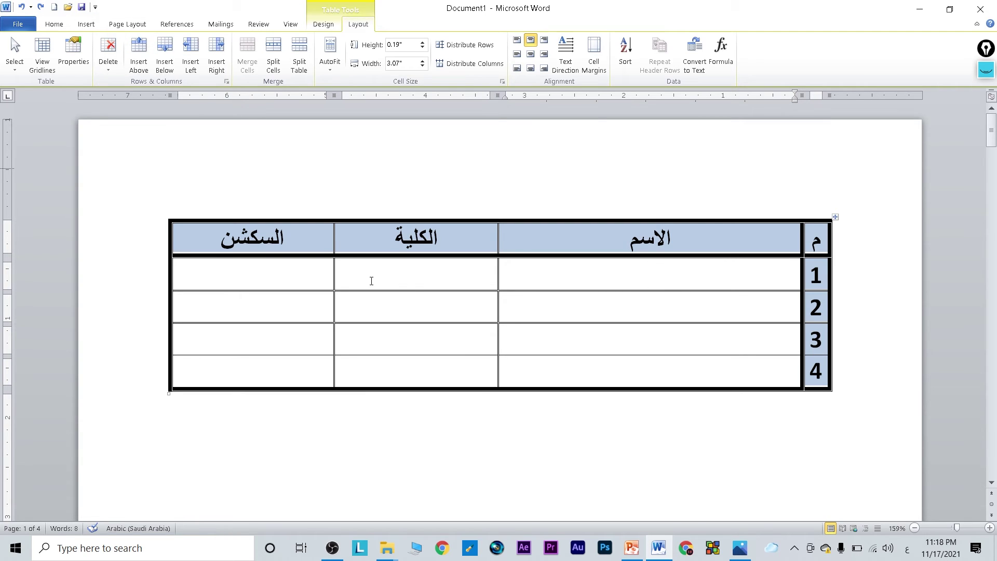
left_click(750, 343)
Erase old screen annotations and mark row 3's name cell with a magenta pen stroke.
left_click(986, 70)
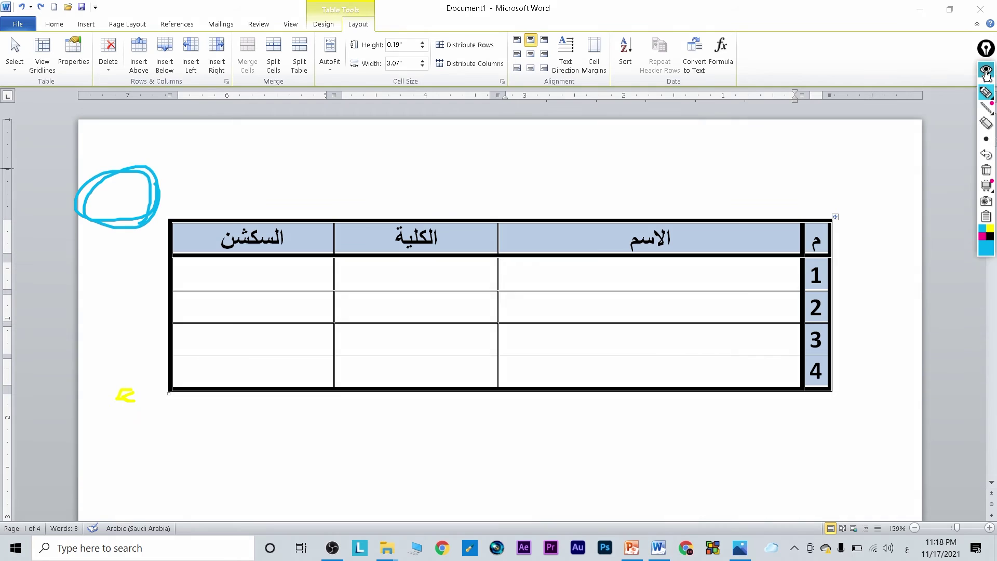
left_click(987, 178)
mouse_move(985, 101)
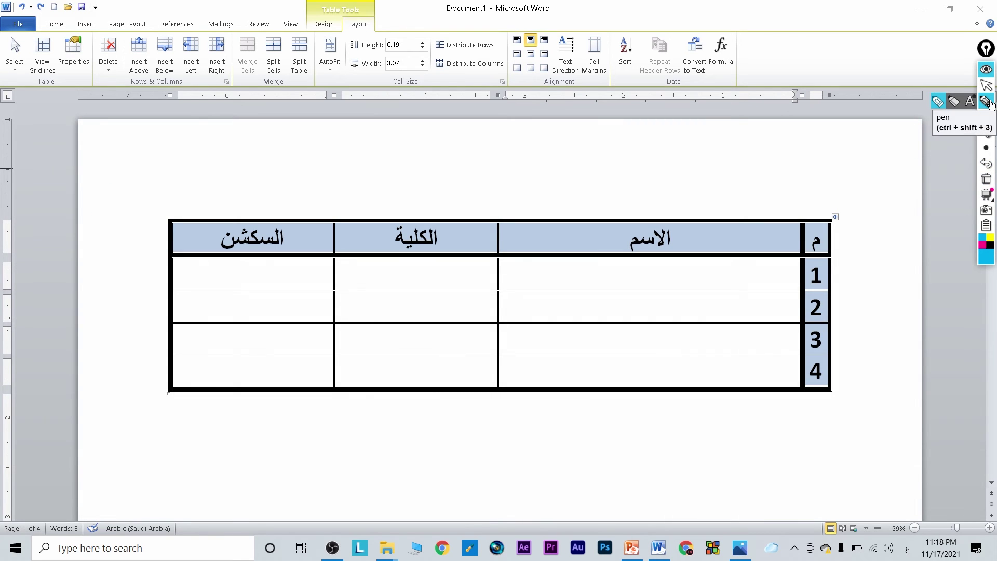
left_click(986, 102)
left_click(989, 237)
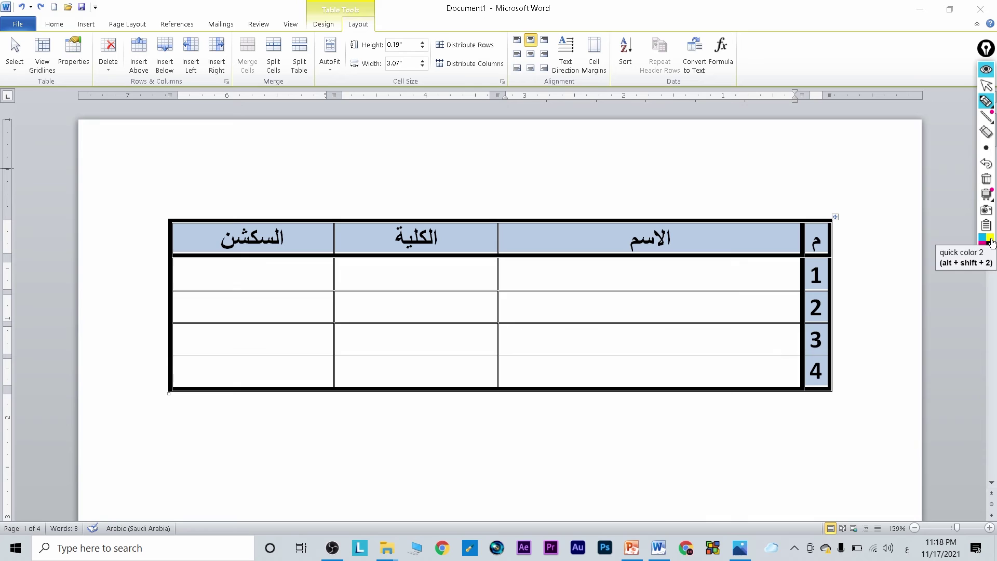
mouse_move(634, 339)
left_mouse_down()
mouse_move(660, 335)
mouse_move(646, 340)
left_mouse_up()
left_click(981, 250)
left_click_drag(660, 337, 641, 345)
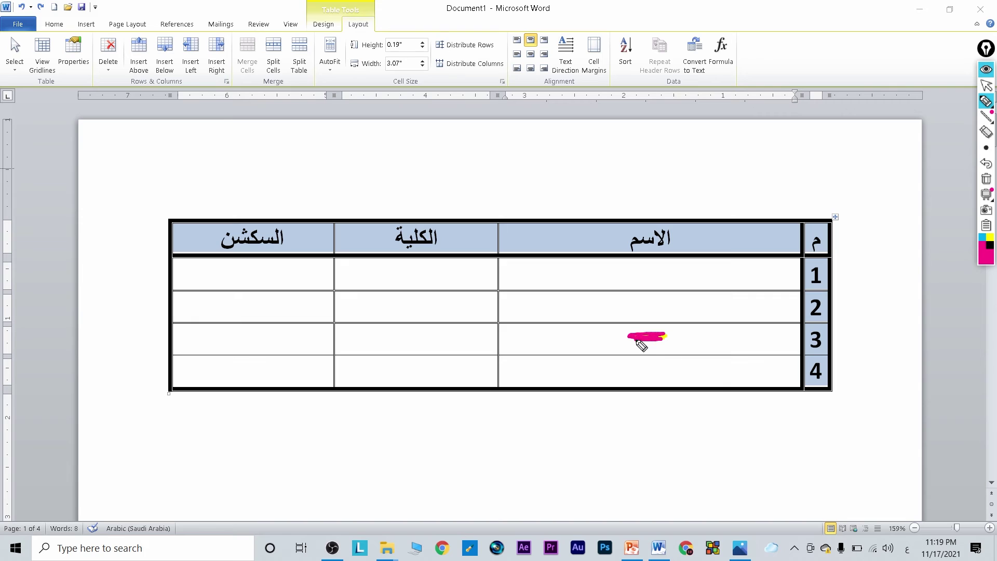
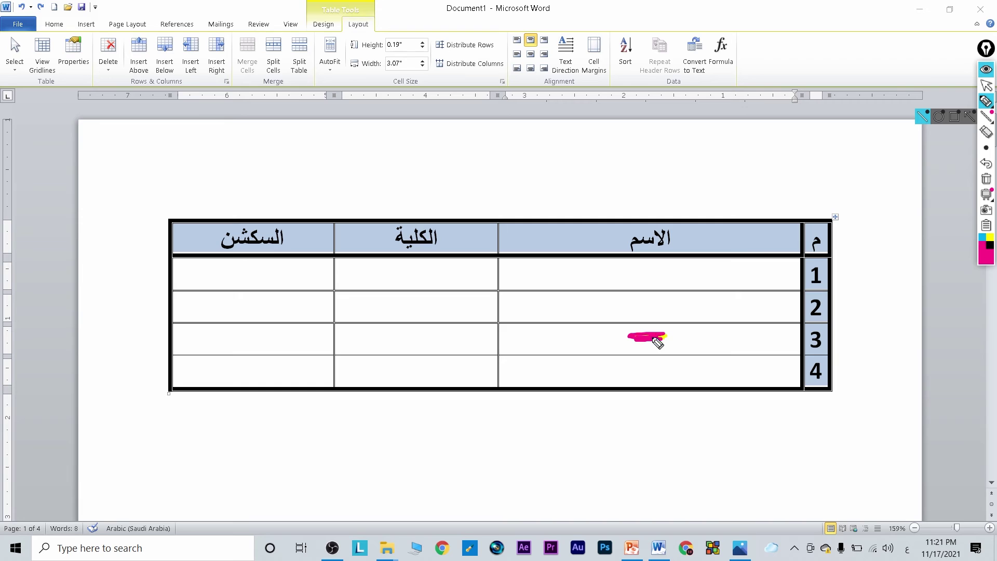
Insert an empty column to the left of the الاسم column from the cell's context menu.
left_click(985, 69)
left_click(651, 342)
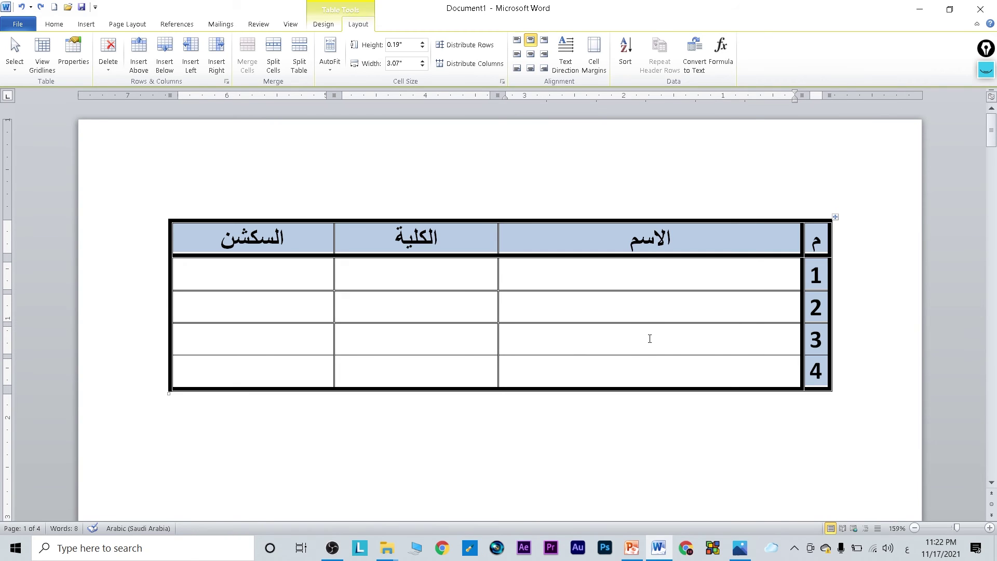
right_click(649, 340)
mouse_move(696, 107)
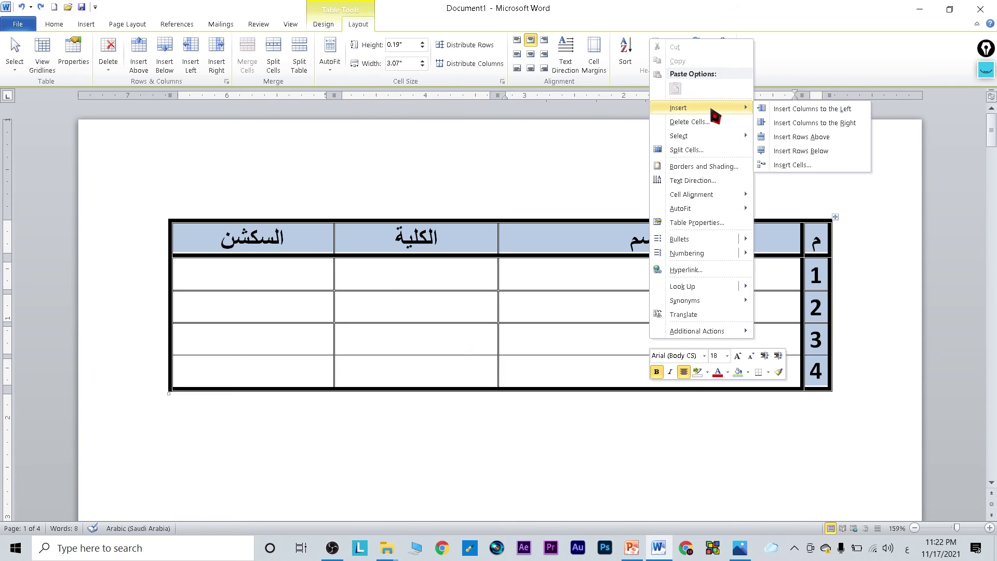
left_click(795, 108)
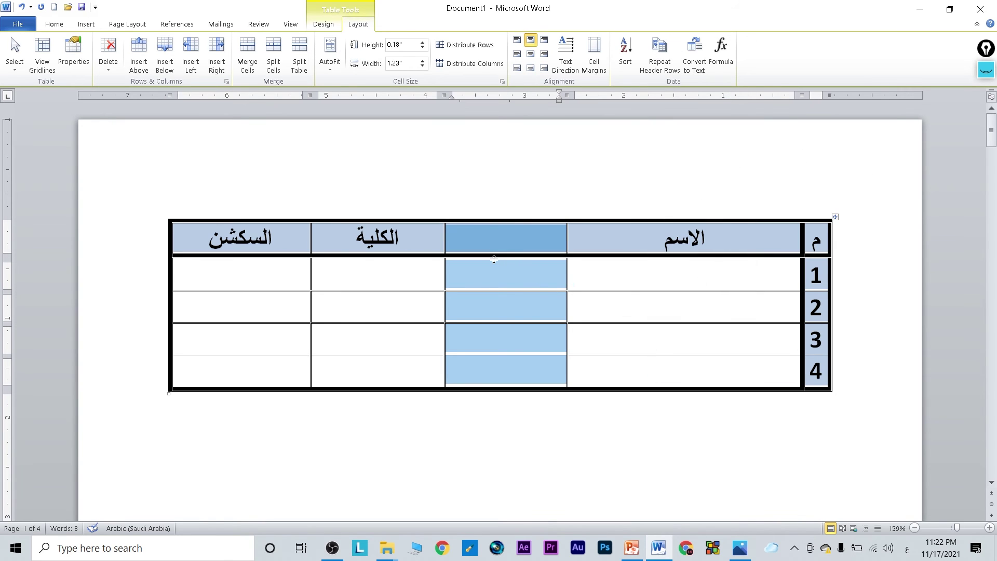
left_click(669, 338)
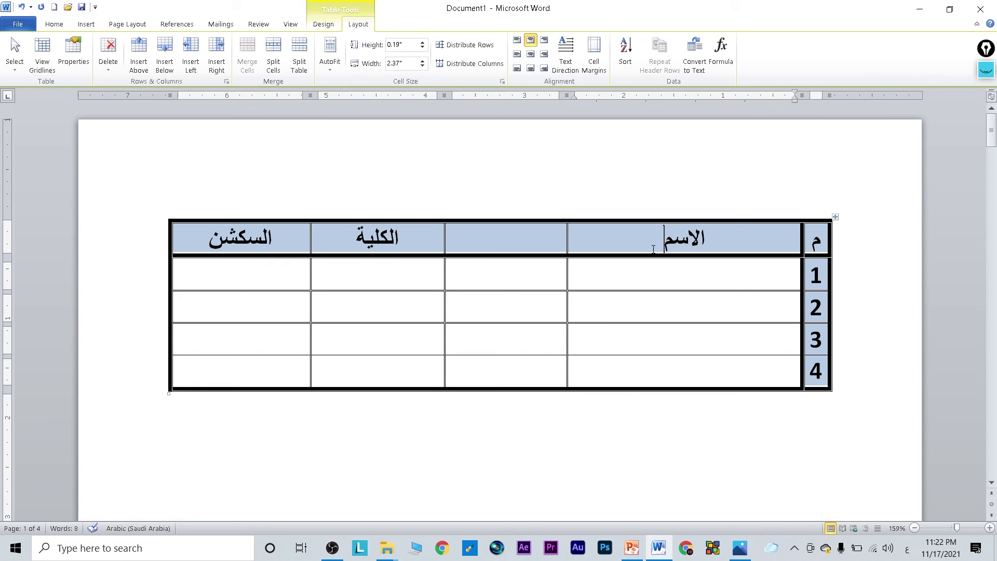
Insert another column between الاسم and م, then undo with Ctrl+Z.
left_click_drag(663, 238, 666, 377)
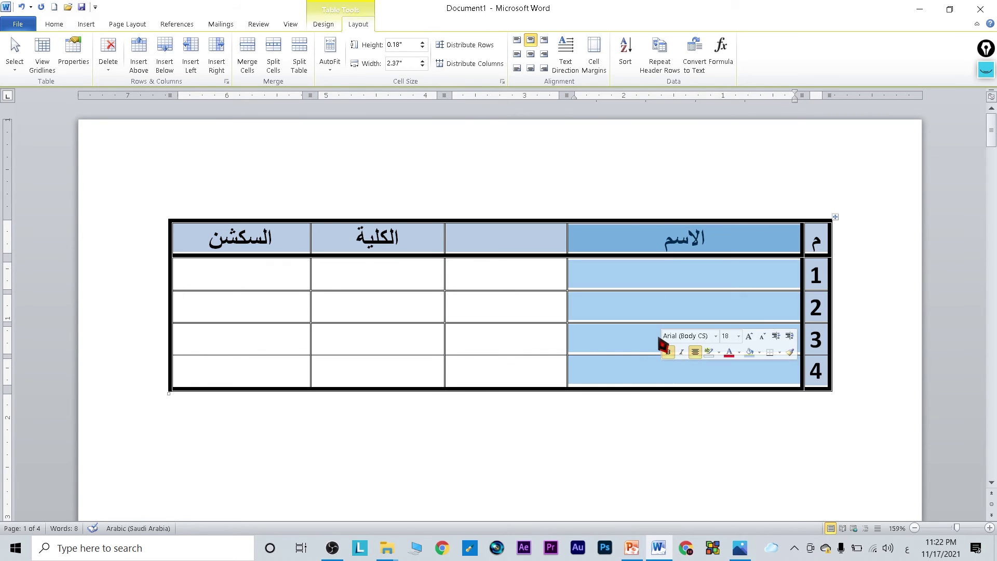
left_click(527, 343)
left_click(646, 336)
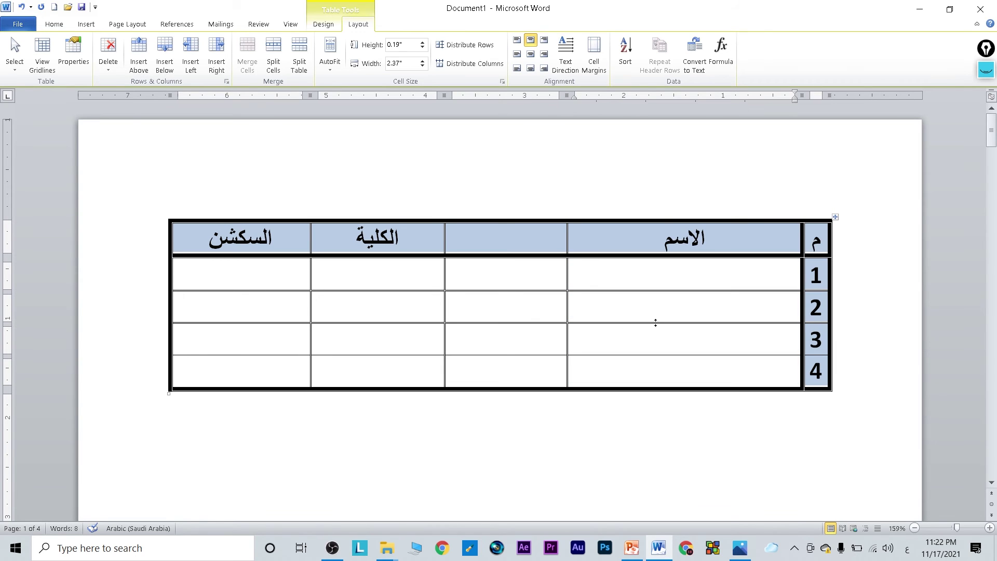
right_click(664, 339)
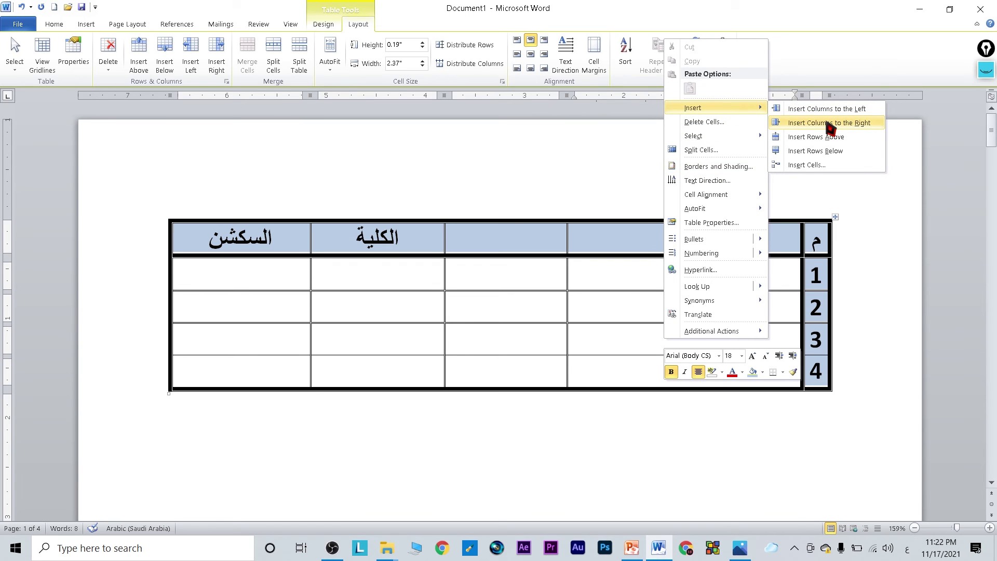
left_click(829, 123)
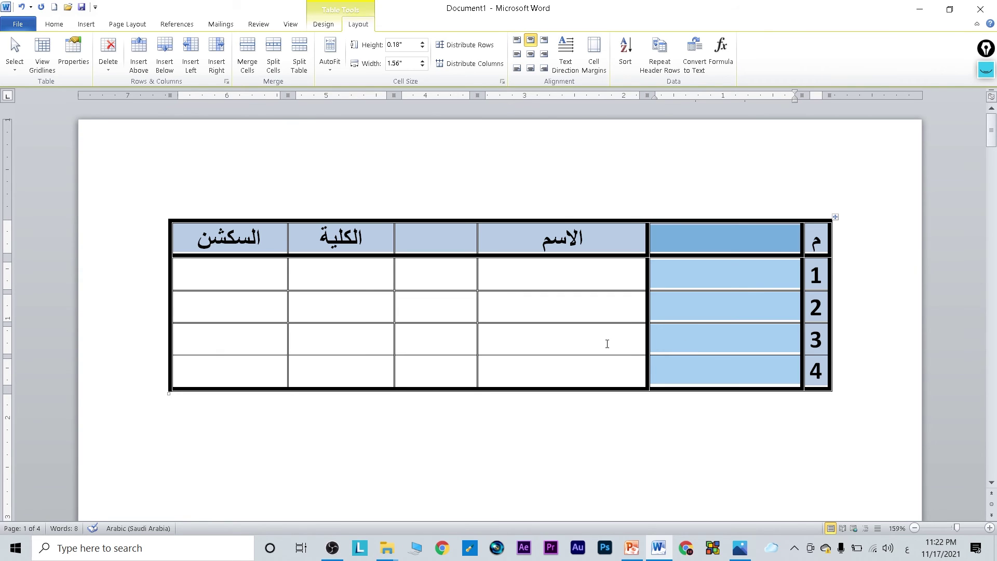
key("ctrl+z")
key("ctrl+z")
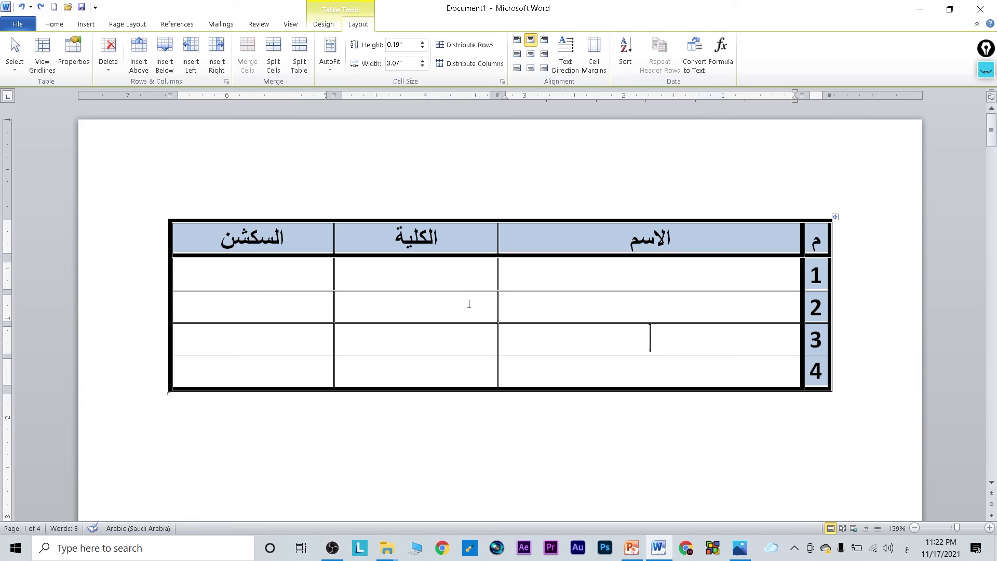
right_click(640, 339)
mouse_move(690, 108)
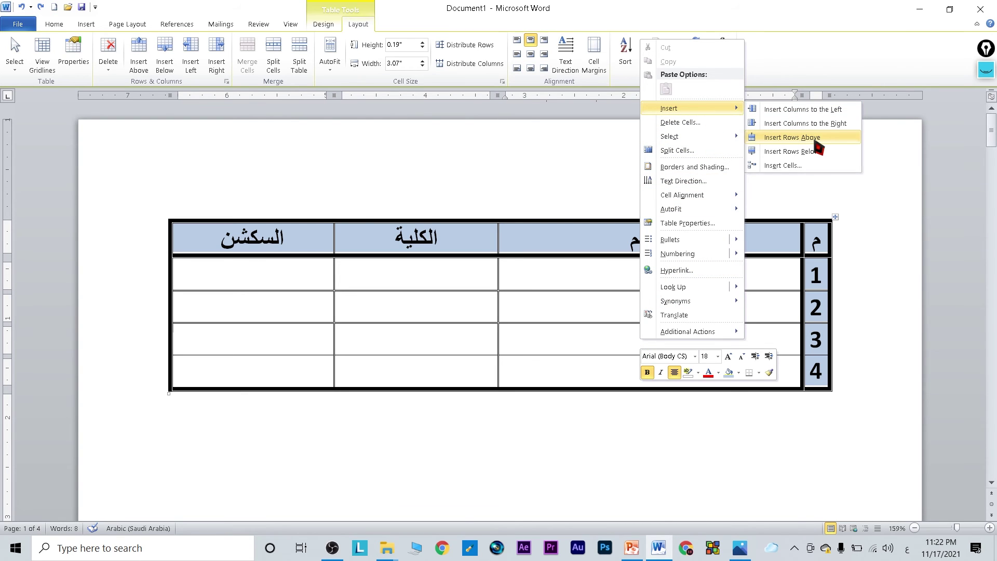
left_click(799, 138)
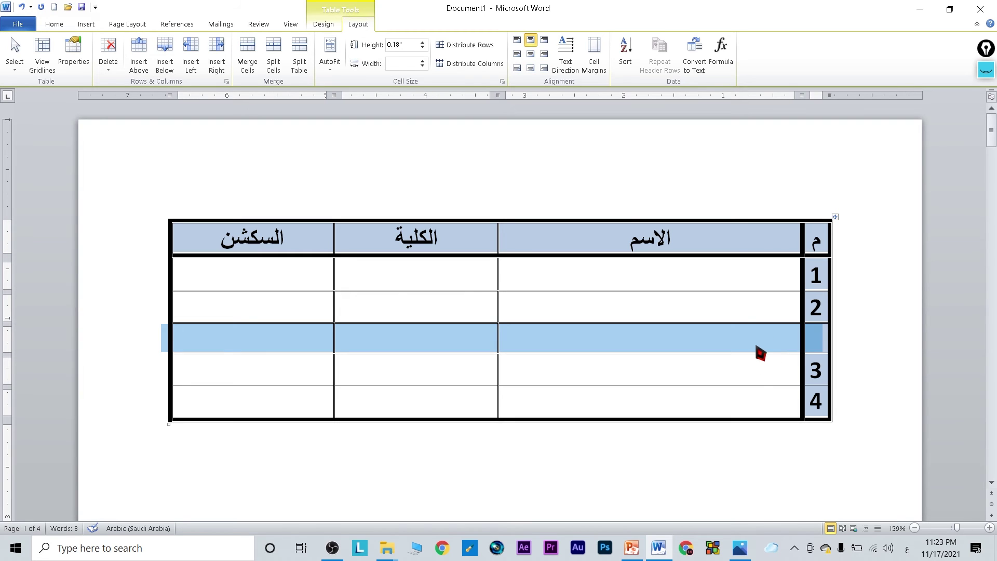
left_click(650, 369)
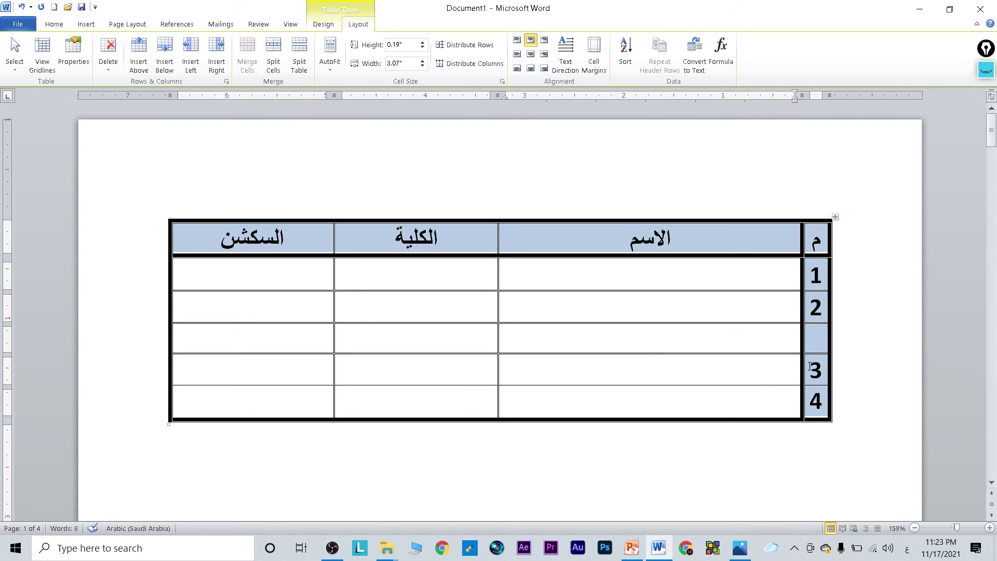
right_click(636, 372)
mouse_move(665, 142)
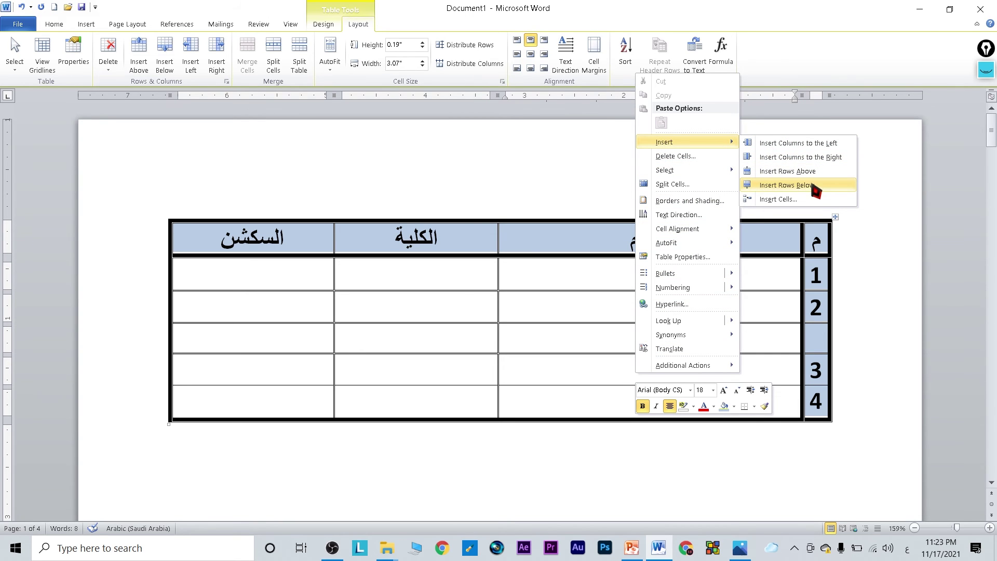
left_click(813, 188)
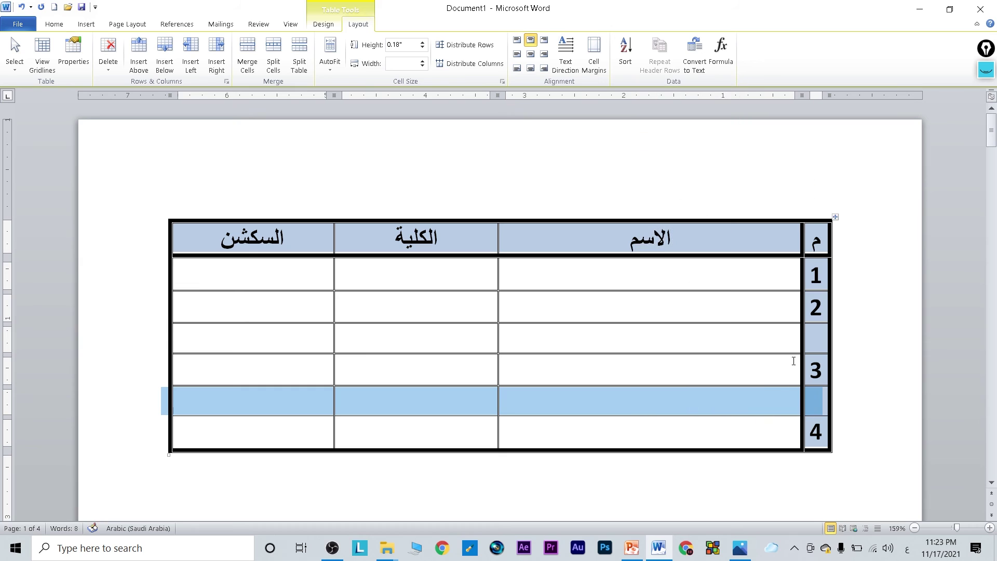
left_click(741, 409)
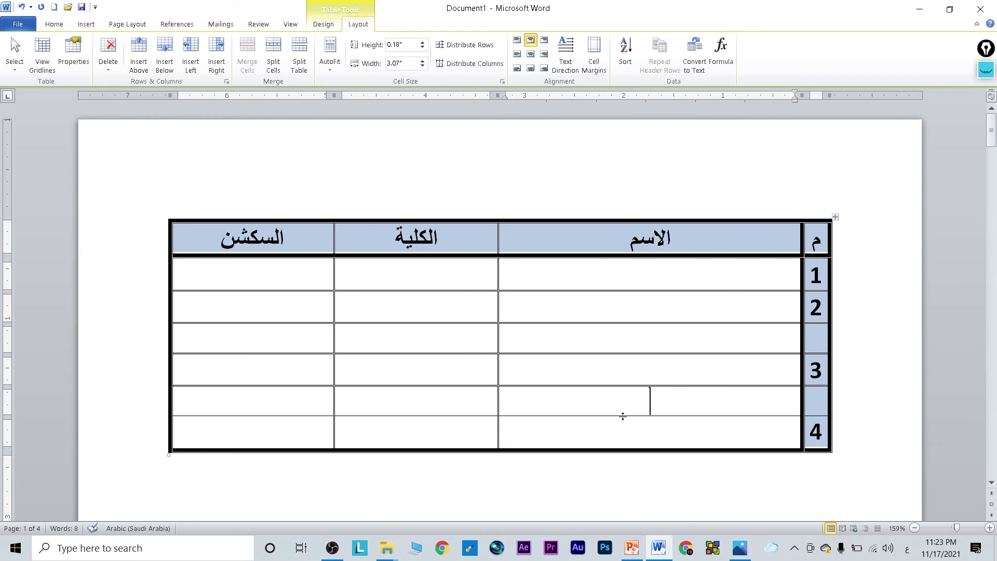
key("ctrl+z")
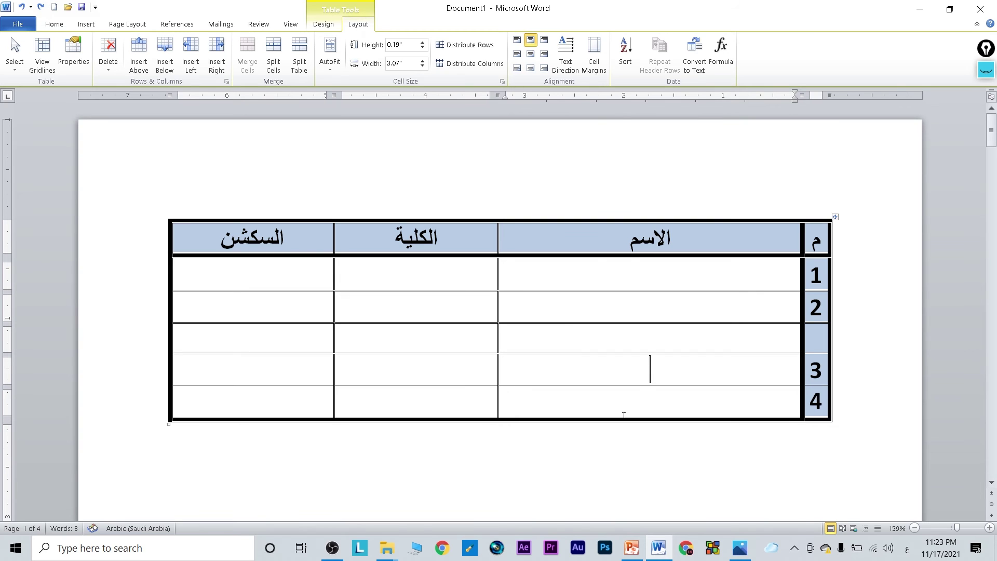
key("ctrl+z")
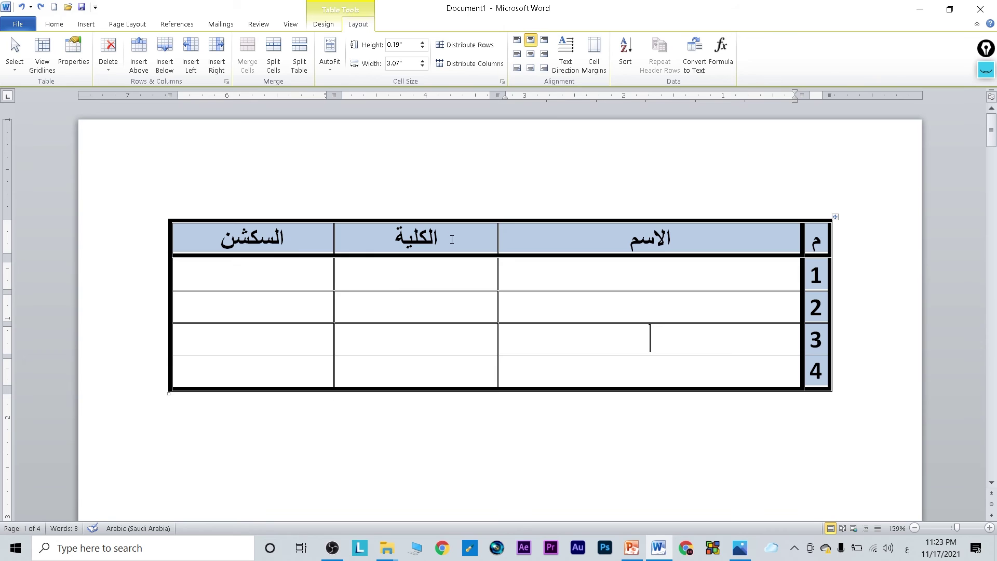
left_click_drag(452, 239, 258, 243)
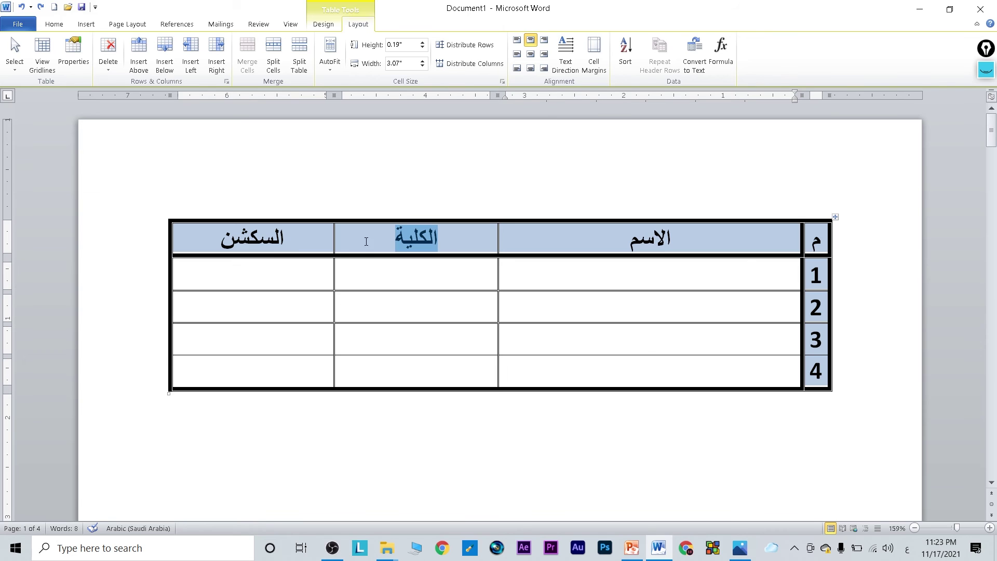
left_click(414, 283)
type("تانتان")
left_click(322, 277)
type("اتنتا")
left_click(380, 306)
type("اتنتا")
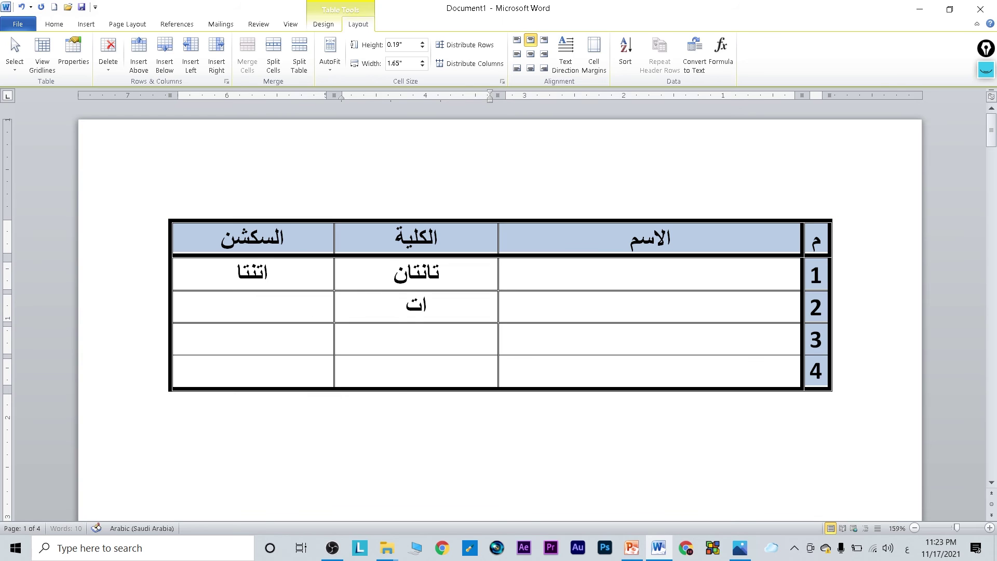
left_click(290, 307)
type("اتنتا")
left_click(358, 328)
type("اتنات")
left_click(285, 338)
type("ن")
mouse_move(475, 342)
left_mouse_down()
mouse_move(334, 322)
mouse_move(271, 285)
left_mouse_up()
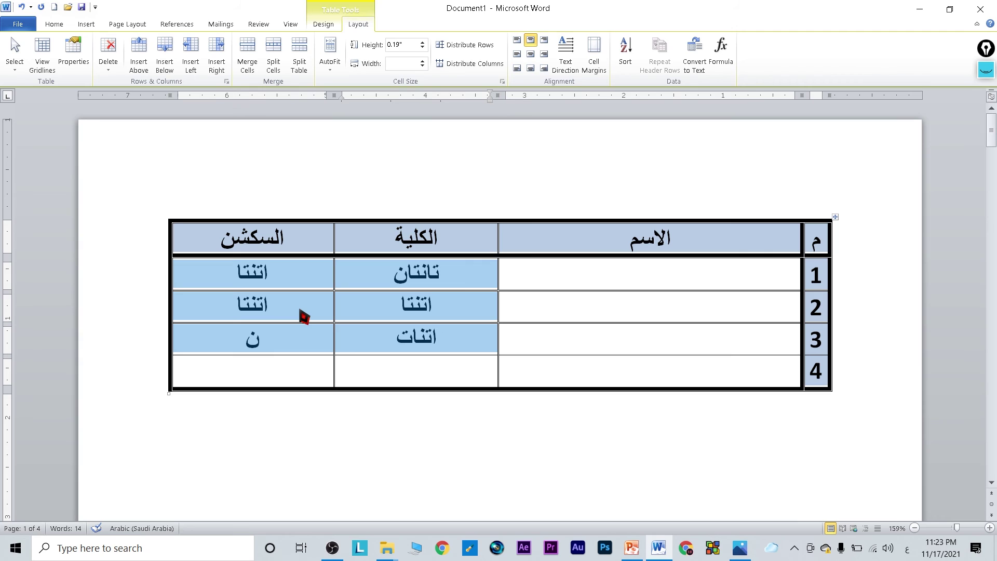
left_click(401, 343)
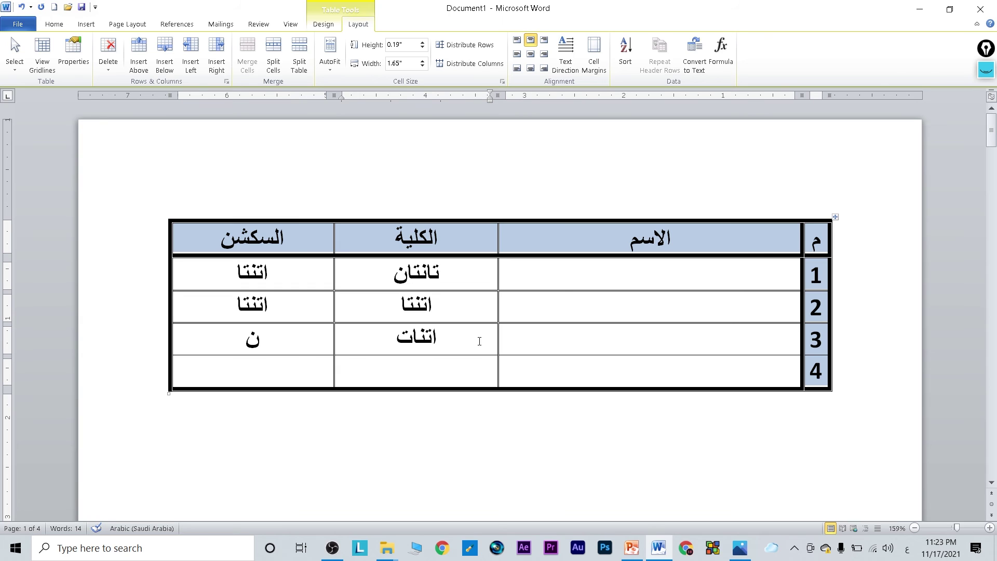
left_click_drag(487, 345, 291, 288)
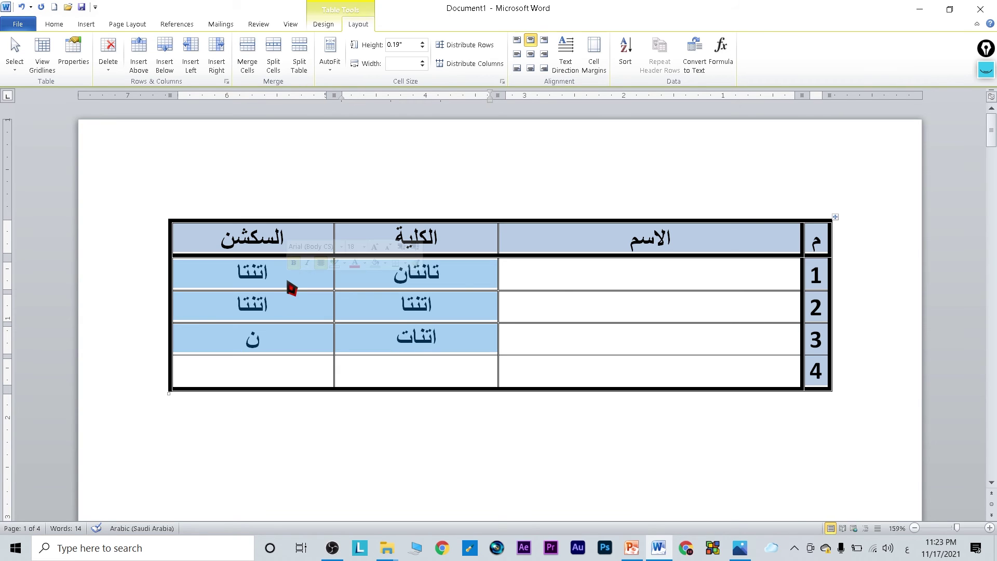
key("BackSpace")
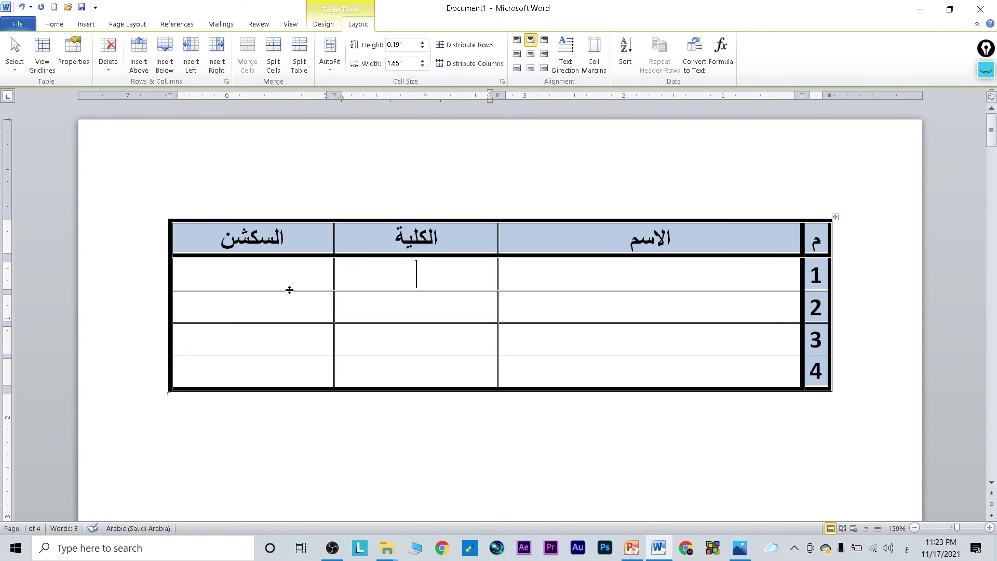
mouse_move(287, 372)
left_mouse_down()
mouse_move(304, 351)
mouse_move(432, 349)
left_mouse_up()
Fill row 3's الاسم, الكلية and السكشن cells with sample words الباب, بلالب, بلابل.
left_click(278, 364)
left_click(271, 342)
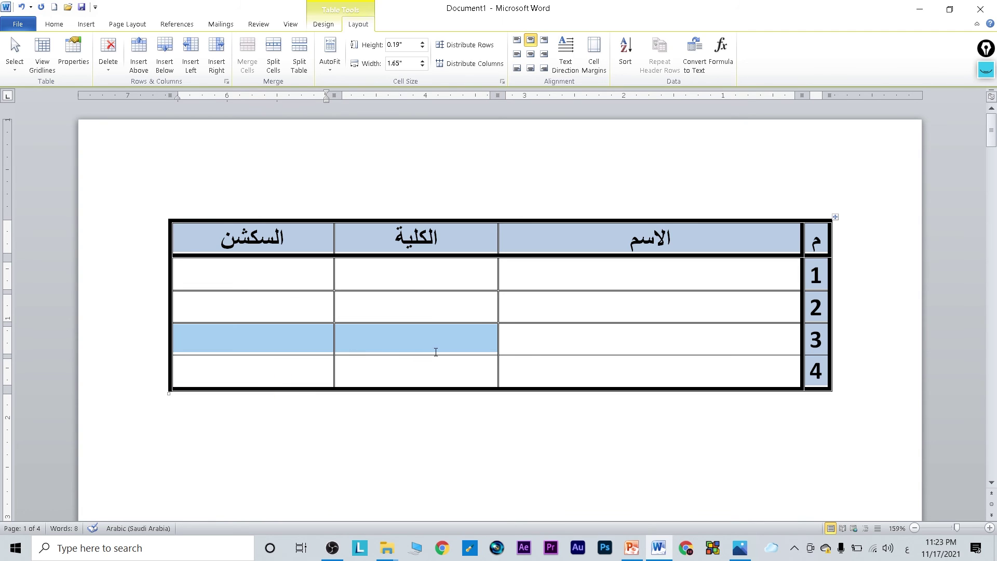
left_click(623, 336)
type("الباب")
key("Tab")
type("بلالب")
key("Tab")
type("بلابل")
Type sample words into rows 1, 2 and 4 of the الكلية column.
left_click(427, 307)
type("بلاب")
key("Up")
type("بلا")
left_click(421, 374)
type("ا")
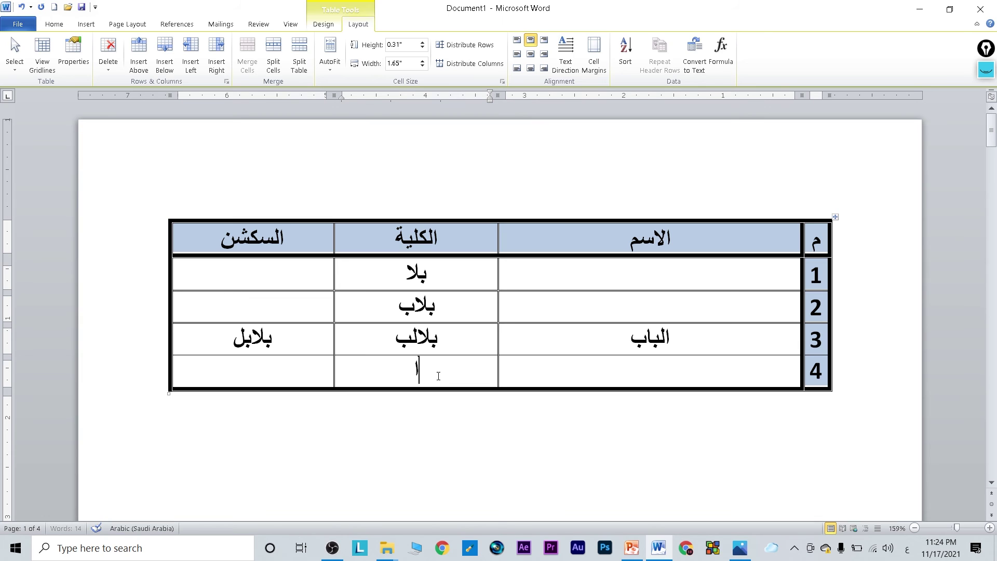
Try deleting and clearing the الكلية column, undoing each attempt.
left_click_drag(438, 380, 413, 244)
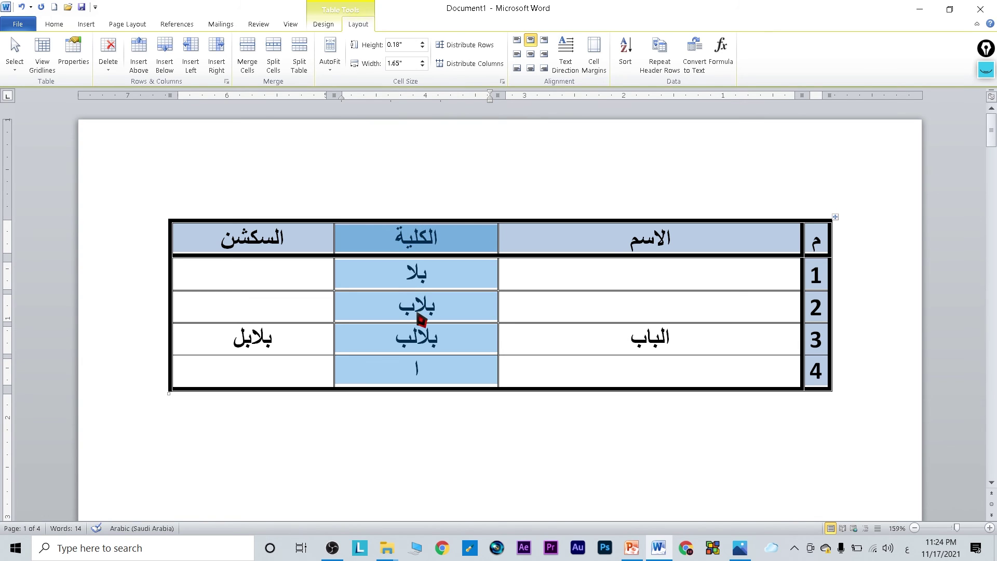
key("BackSpace")
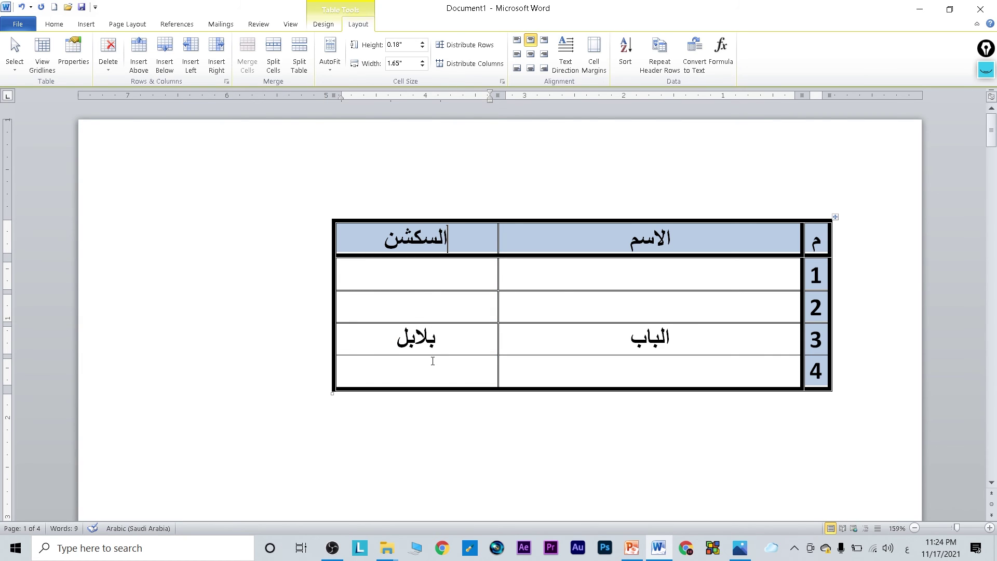
key("ctrl+z")
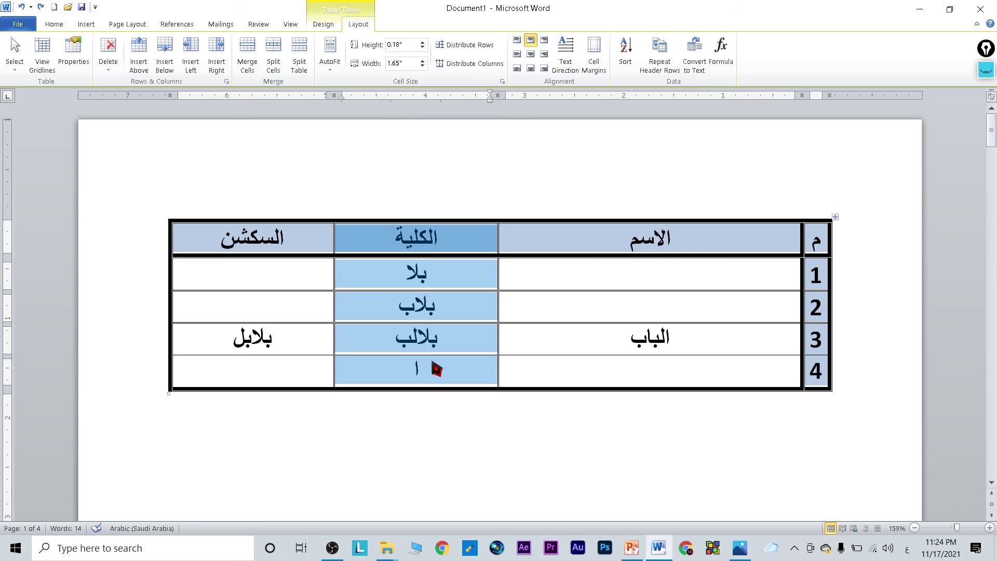
key("BackSpace")
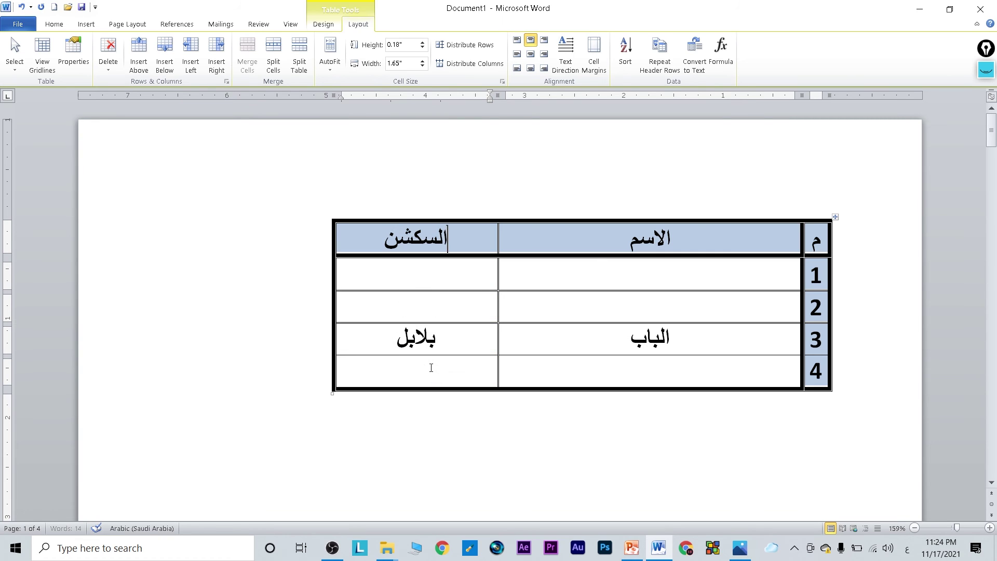
key("ctrl+z")
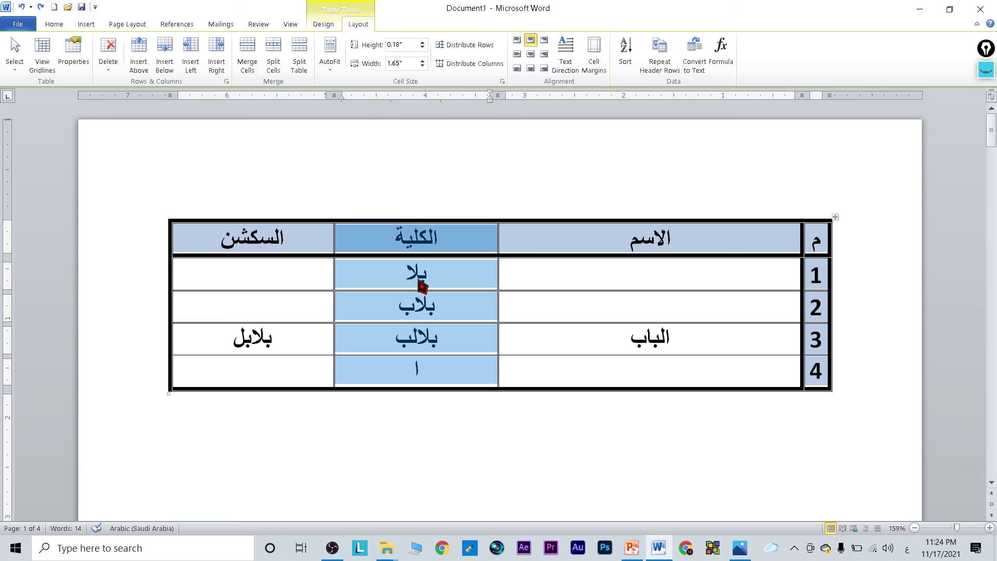
key("Delete")
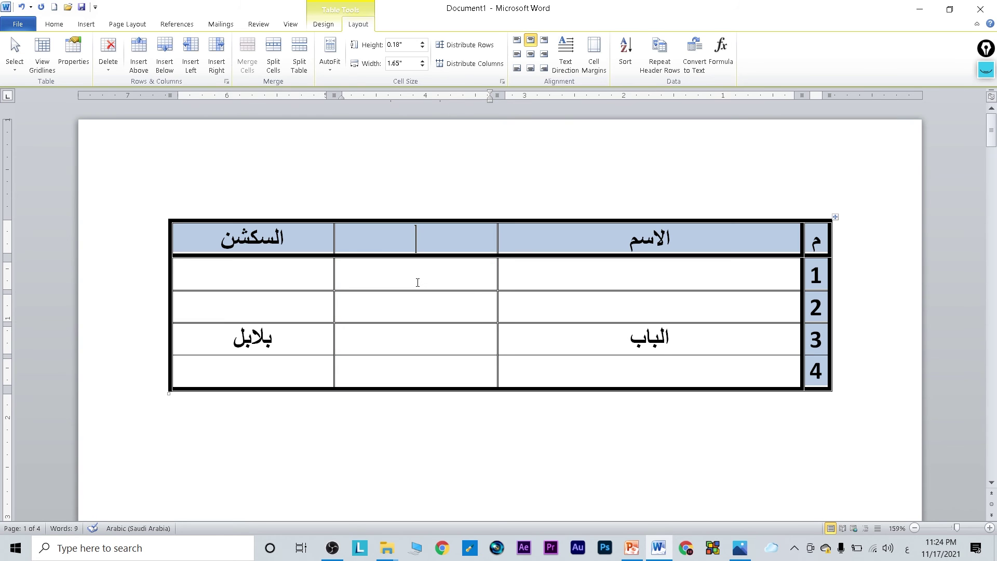
key("ctrl+z")
left_click(488, 334)
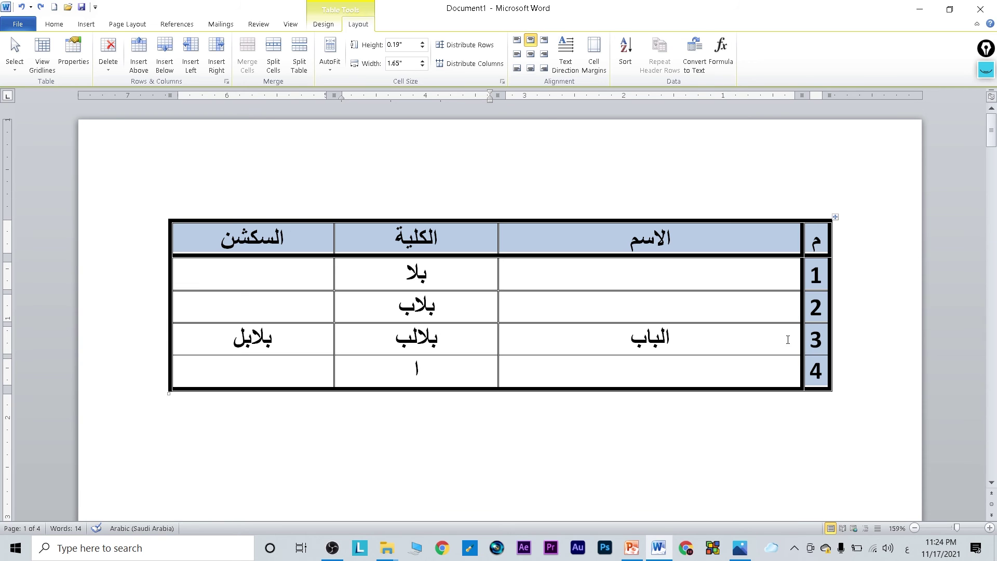
Clear row 3 and undo, then select all of row 3 to bring up Delete Cells.
left_click_drag(795, 343, 296, 343)
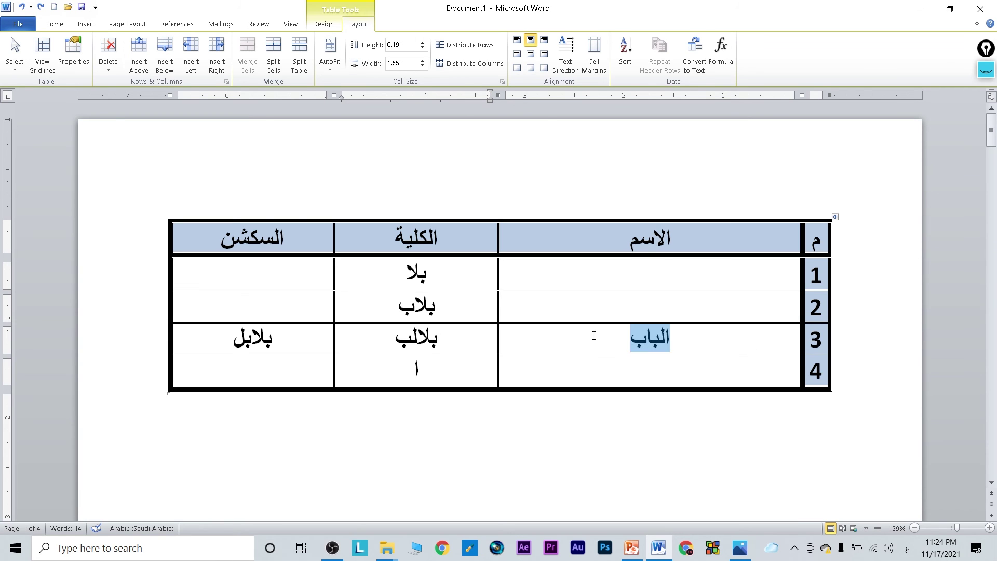
key("Delete")
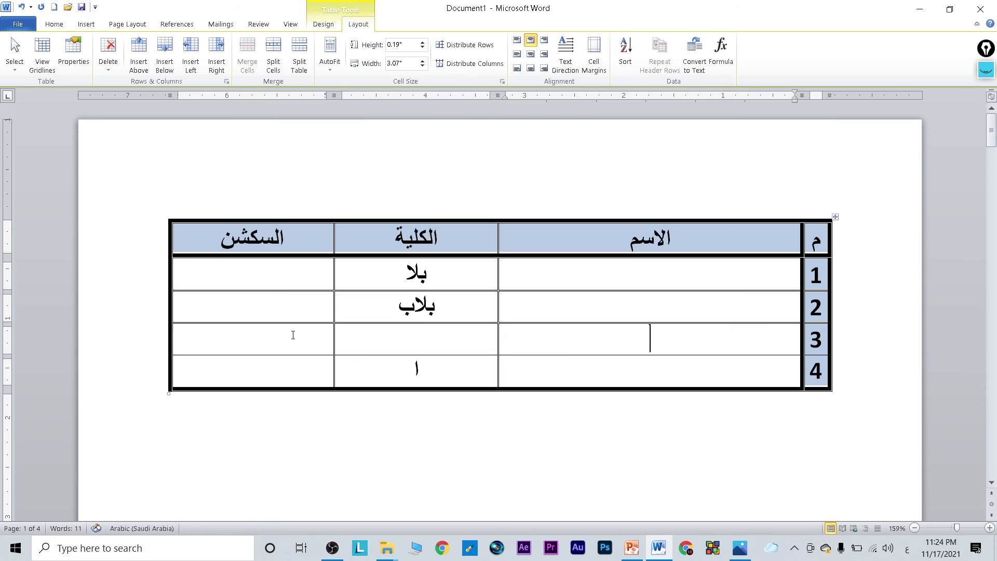
key("ctrl+z")
left_click(771, 339)
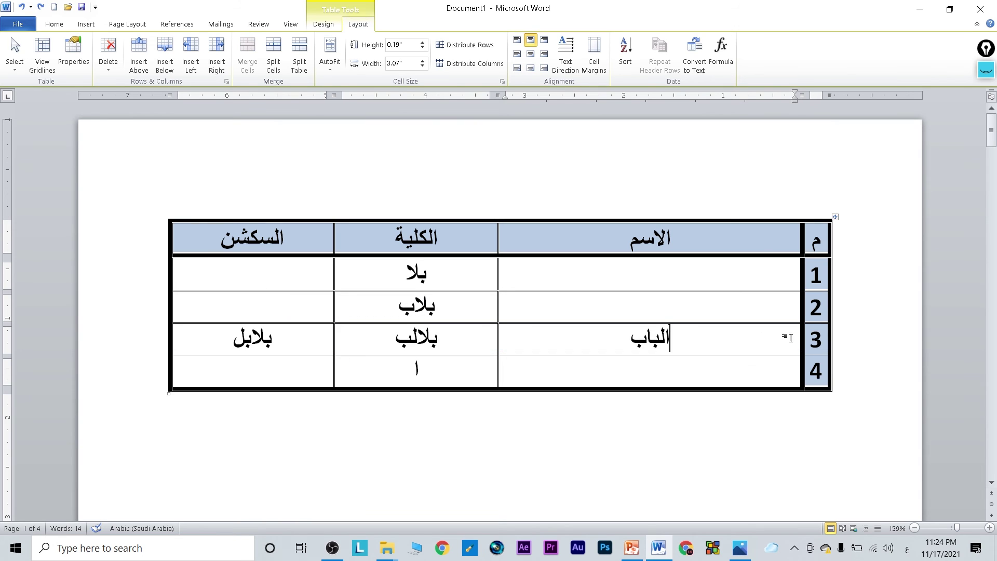
left_click_drag(823, 338, 307, 328)
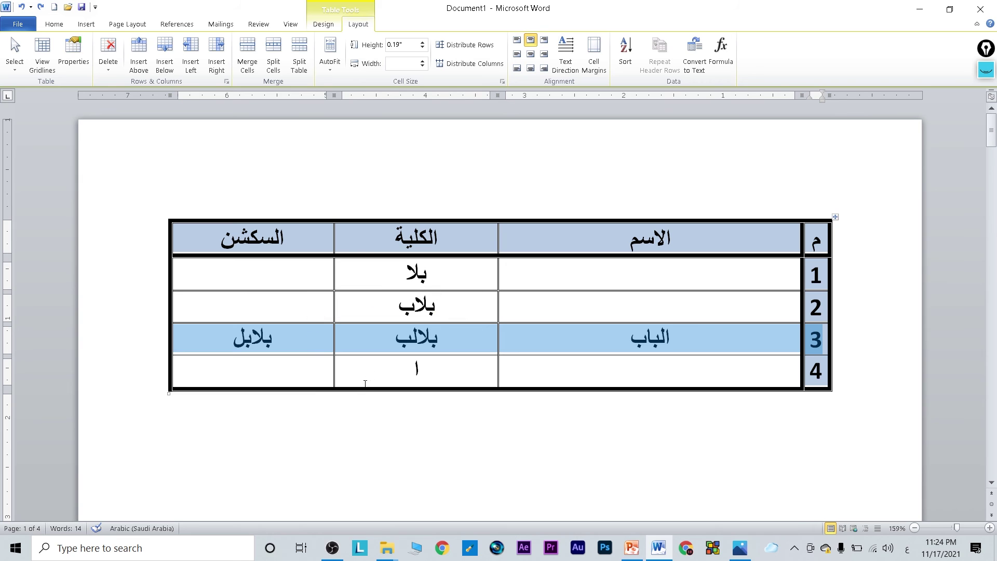
key("BackSpace")
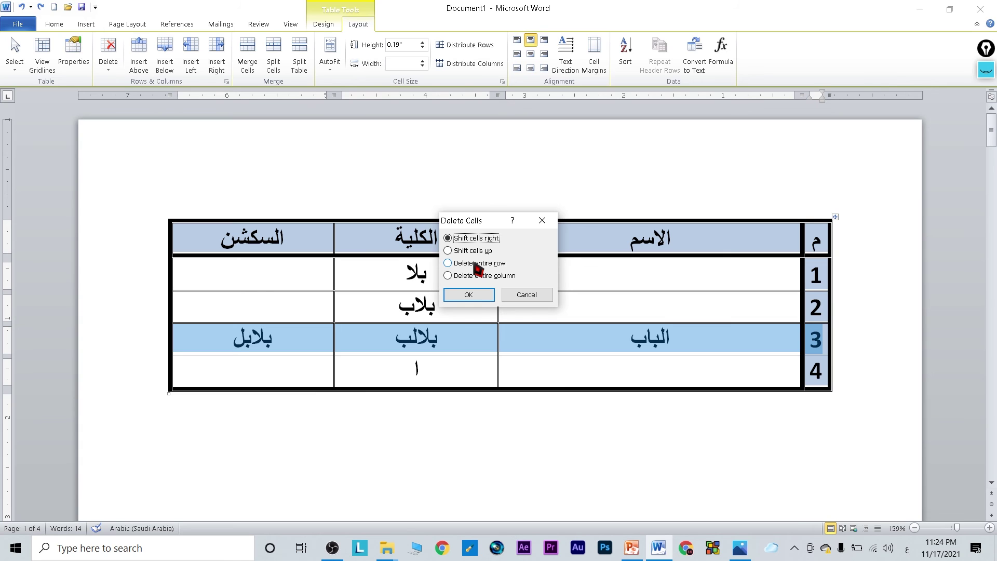
Delete the entire row 3, then erase the الكلية data cells while keeping its header.
left_click(449, 264)
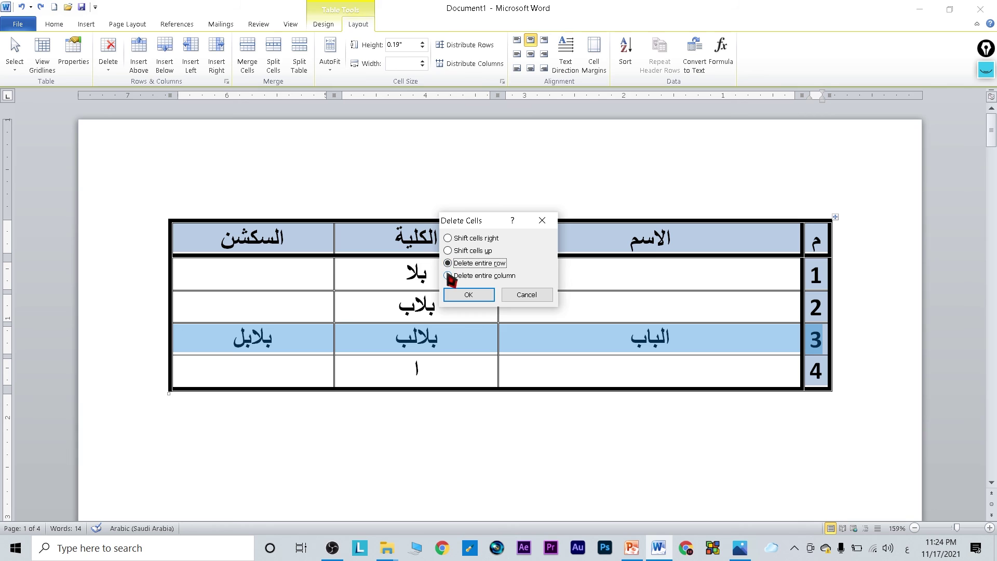
left_click(480, 295)
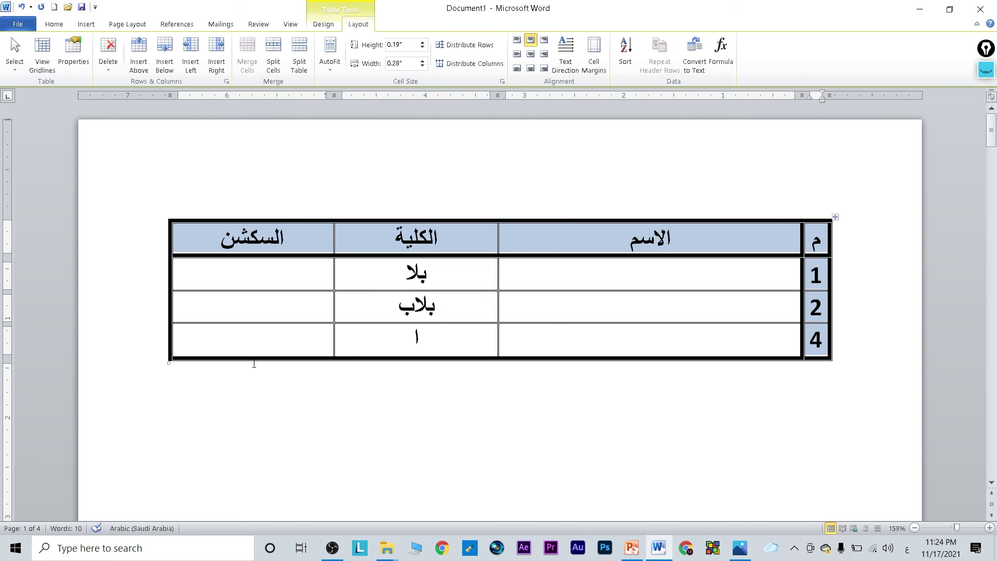
left_click_drag(396, 340, 438, 249)
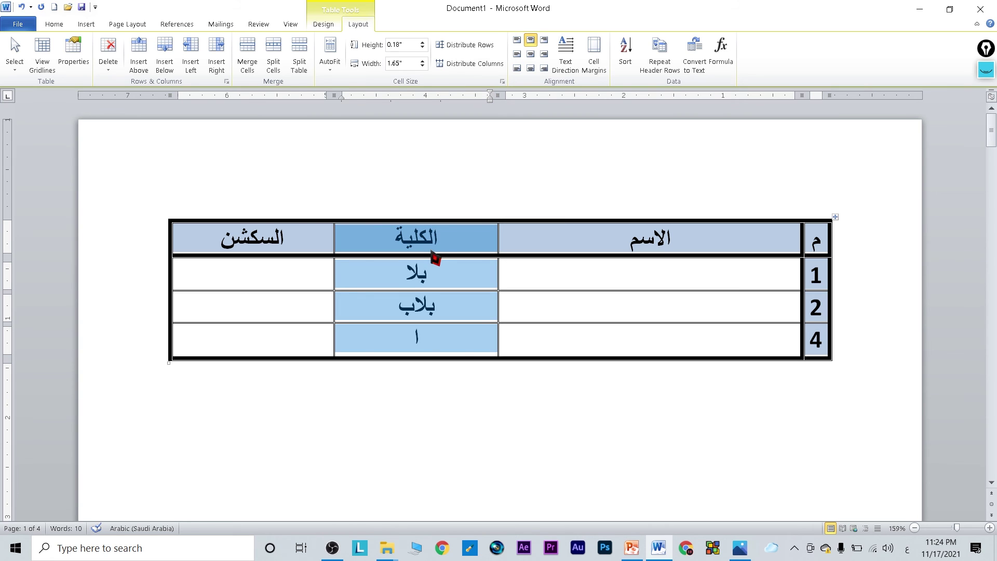
key("Delete")
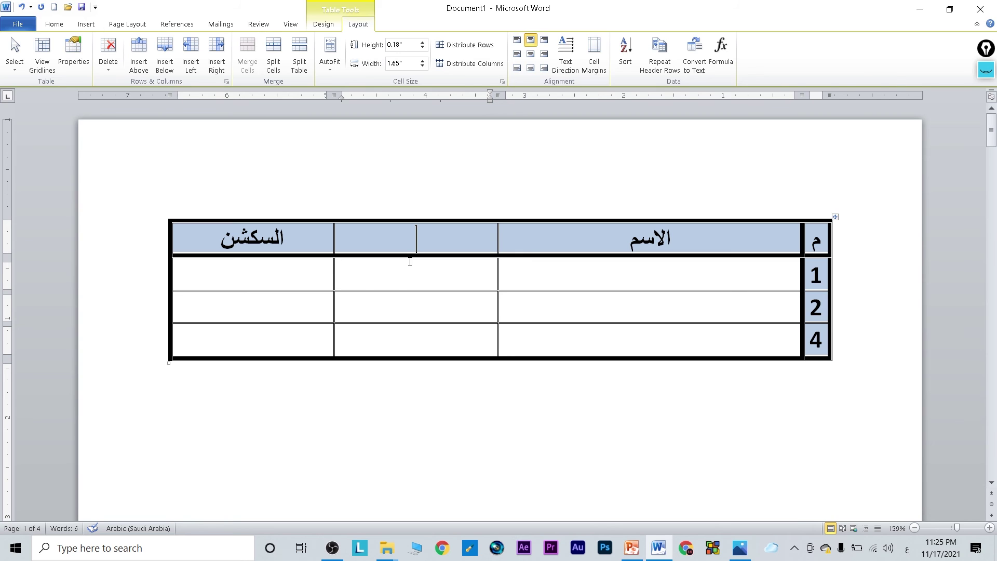
key("ctrl+z")
left_click_drag(444, 337, 392, 295)
key("BackSpace")
type("الكلية")
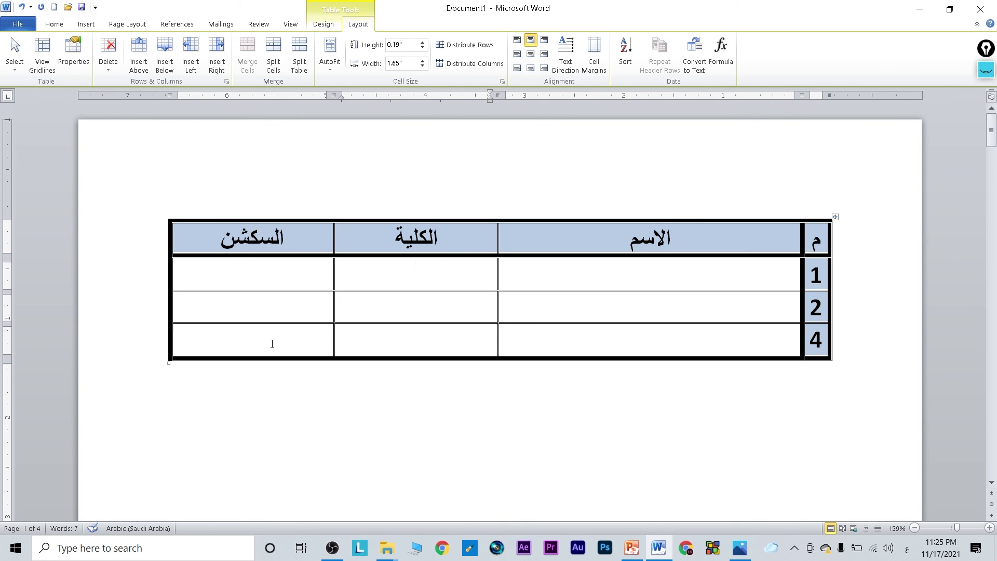
left_click(256, 342)
key("Tab")
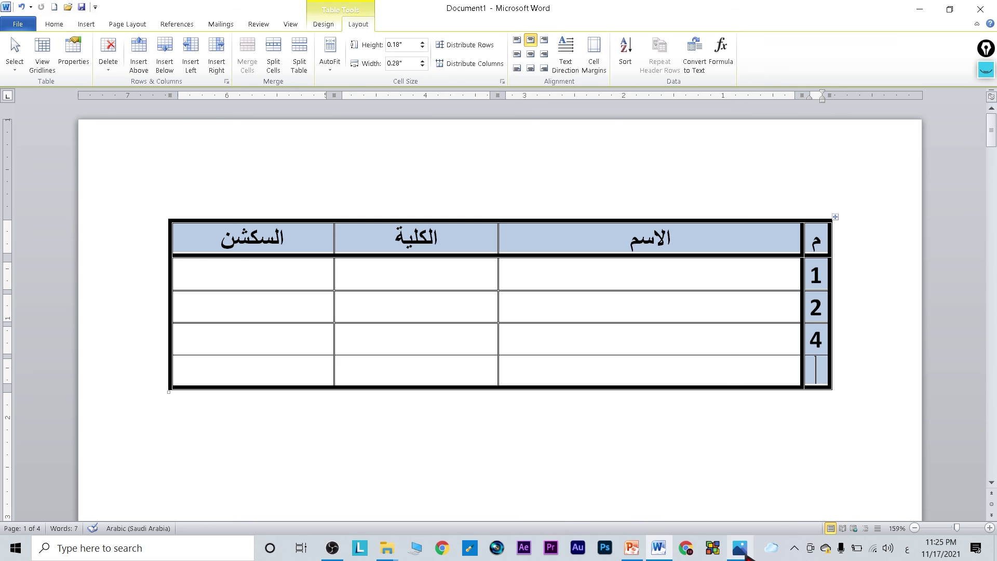
left_click(740, 548)
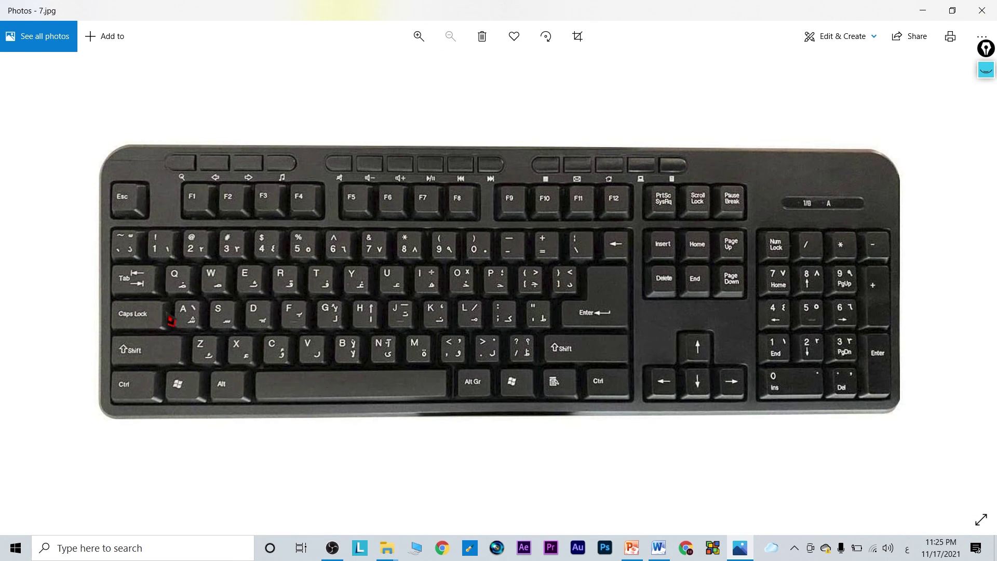
key("alt+Tab")
left_click(241, 370)
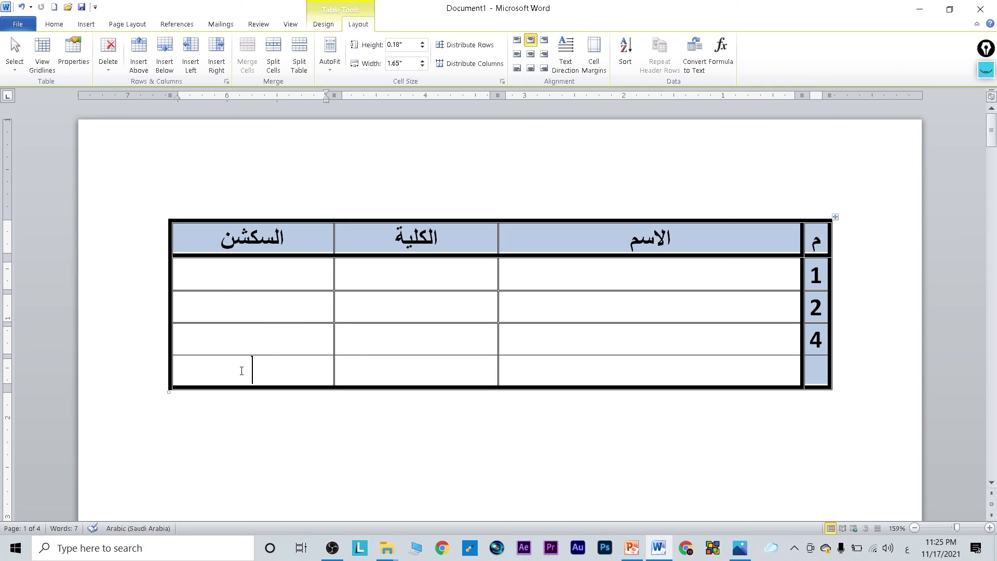
key("Tab")
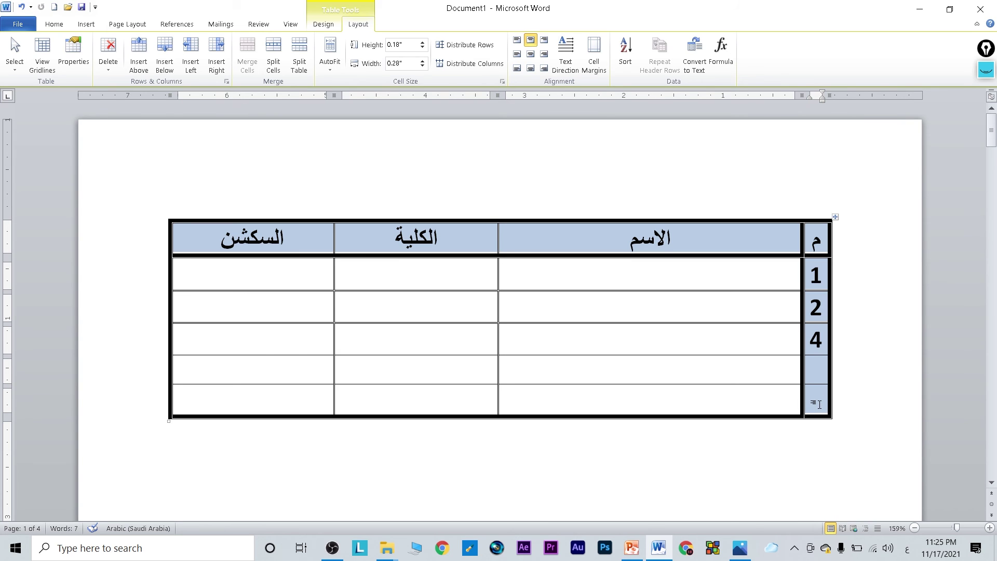
key("Tab")
key("Tab")
key("Tab")
key("Tab")
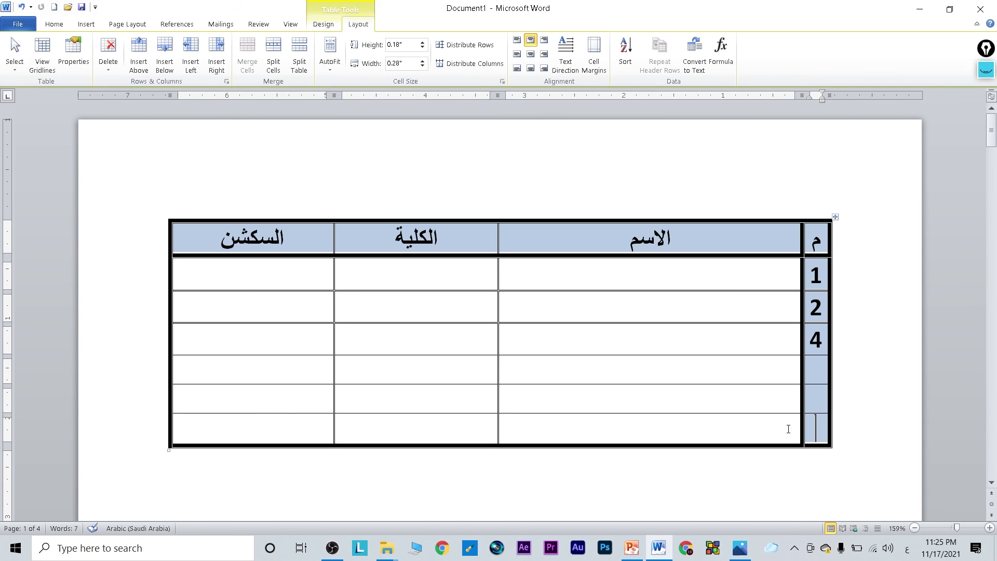
scroll(944, 369, "down", 3)
key("Tab")
key("Tab")
key("Tab")
key("Tab")
key("Tab")
key("Tab")
key("Tab")
key("Tab")
key("Tab")
scroll(938, 364, "down", 4)
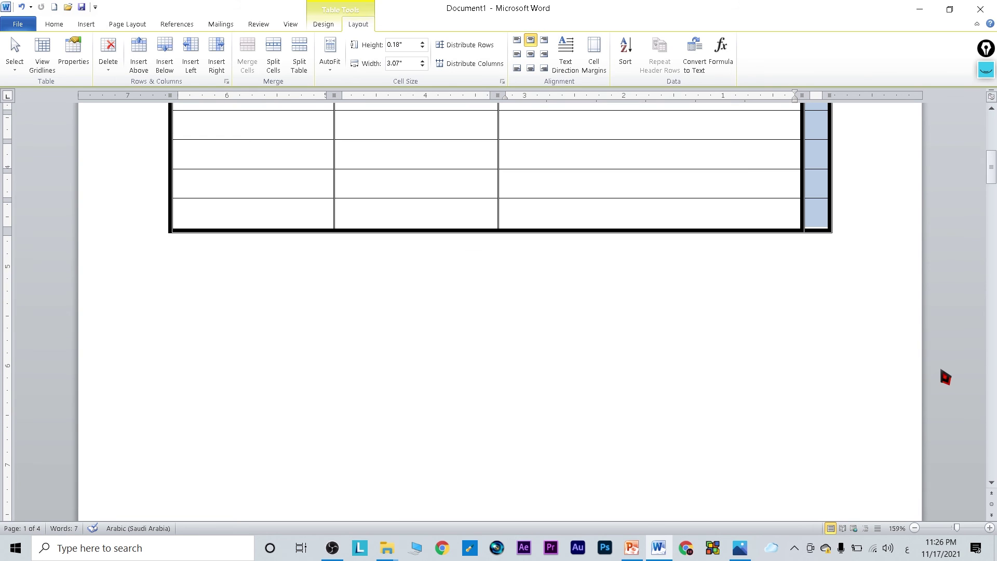
key("Tab")
key("Tab")
key("Tab")
key("Tab")
key("Tab")
key("Tab")
key("Tab")
key("Tab")
key("Tab")
key("Tab")
scroll(938, 363, "down", 2)
scroll(939, 364, "down", 3)
scroll(939, 363, "up", 5)
scroll(938, 364, "up", 5)
scroll(942, 374, "up", 3)
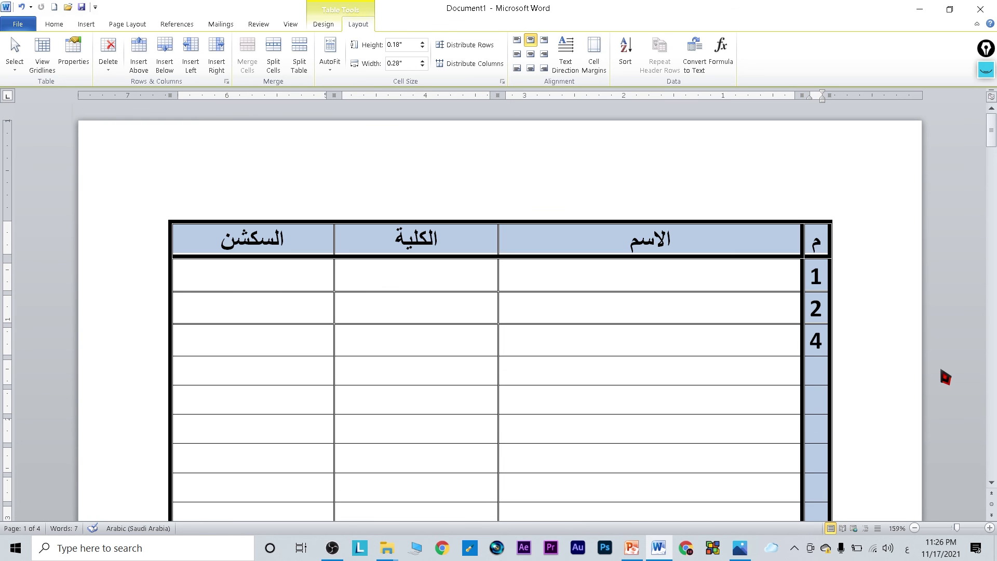
scroll(942, 373, "down", 5)
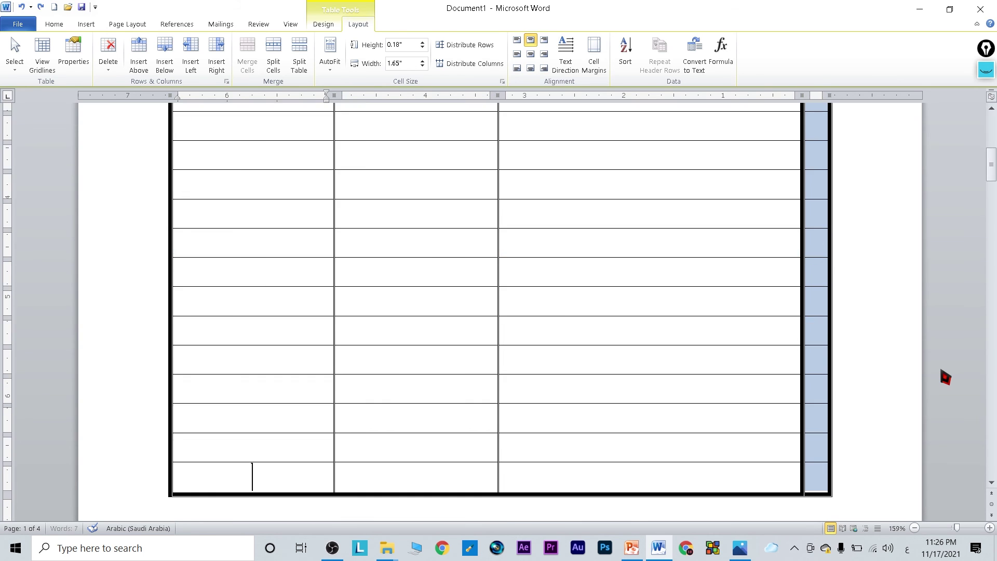
scroll(942, 373, "down", 2)
scroll(943, 373, "down", 4)
scroll(942, 373, "up", 1, "ctrl")
scroll(941, 369, "up", 3)
scroll(941, 368, "down", 2, "ctrl")
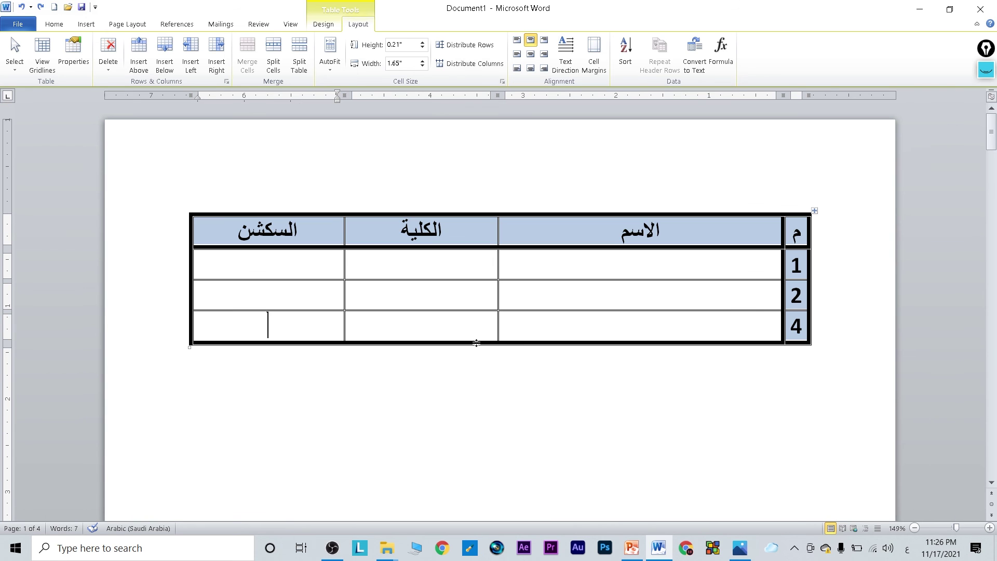
scroll(470, 361, "up", 1, "ctrl")
Add a new bottom row, renumber rows 3 and 4, and clear the السكشن and الكلية header labels.
left_click(253, 340)
key("Tab")
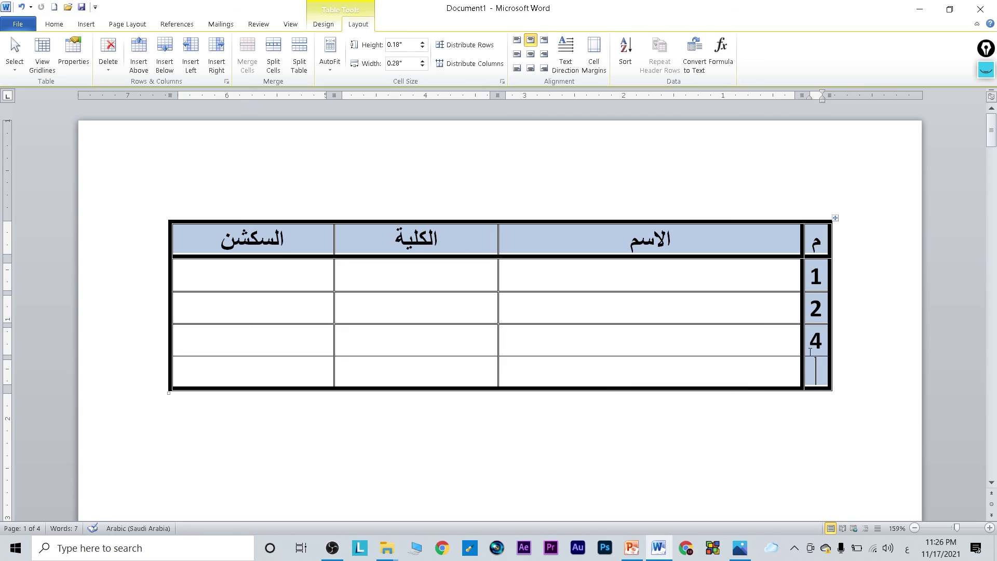
double_click(820, 340)
type("3")
left_click(817, 365)
type("4")
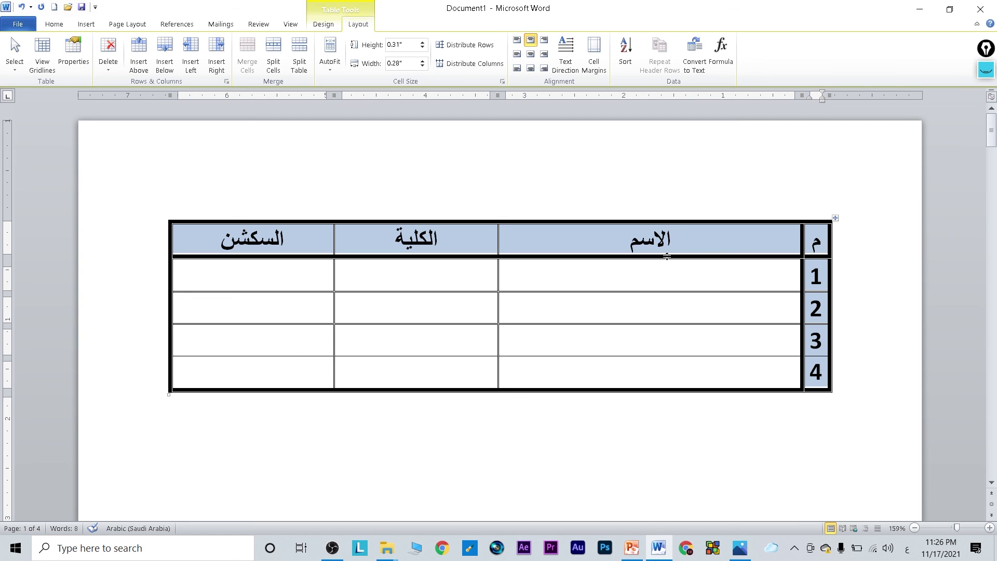
left_click_drag(438, 239, 254, 253)
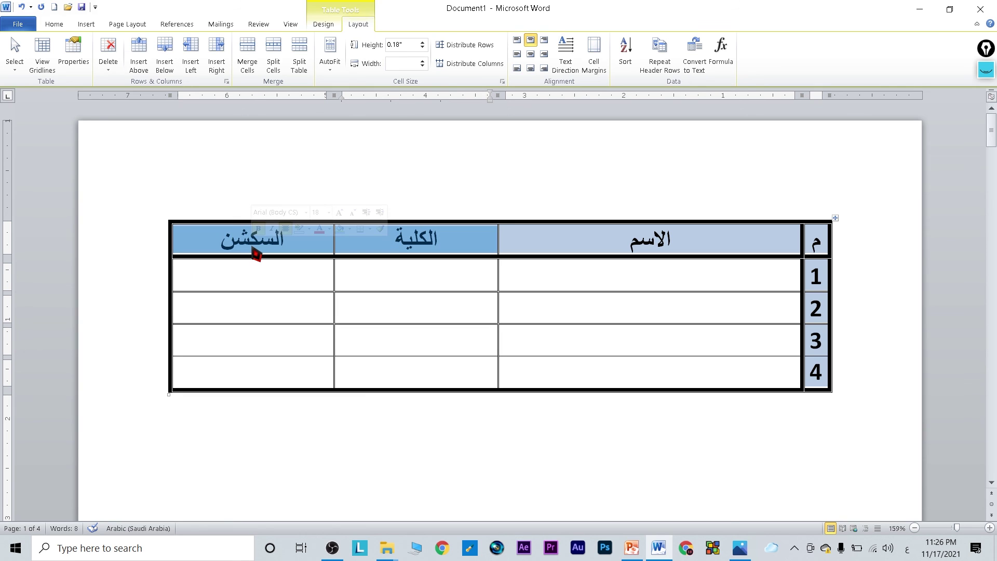
key("BackSpace")
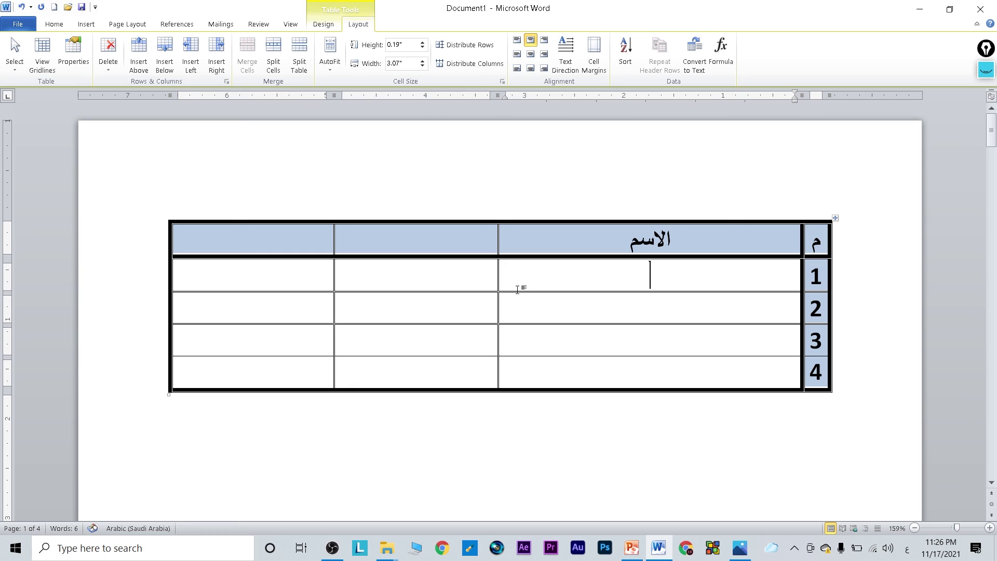
Enter 10 and 15 in row 1, and 8 and 30 in row 2.
left_click(284, 280)
type("10")
left_click(391, 275)
type("15")
left_click(286, 309)
type("8")
left_click(400, 301)
type("30")
Enter 9/15 in row 3 and 7/50 in row 4, and type ساعات العمل in the middle header.
left_click(287, 339)
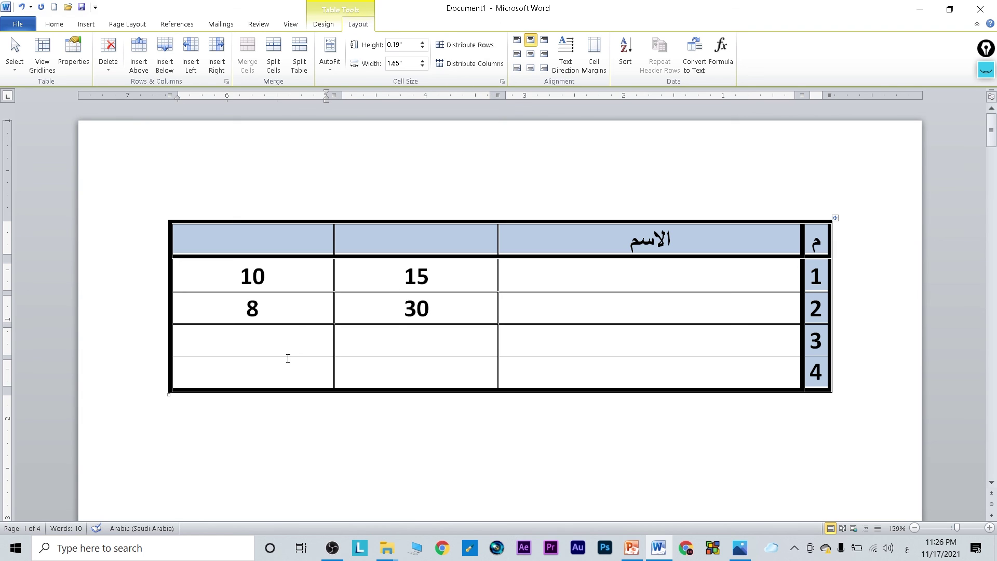
type("9")
type("15")
left_click(283, 375)
type("7")
left_click(396, 374)
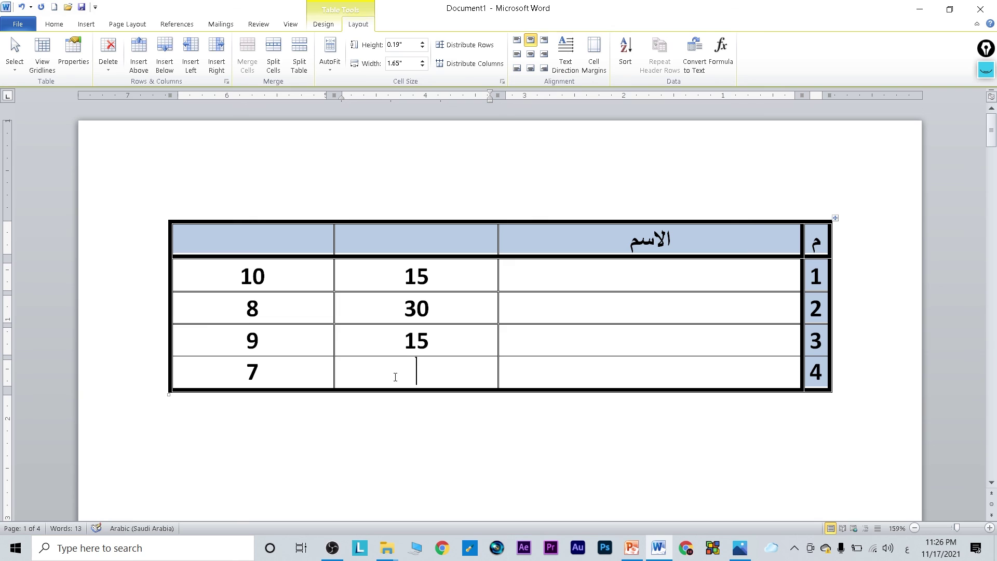
type("50")
left_click(415, 236)
type("ساع")
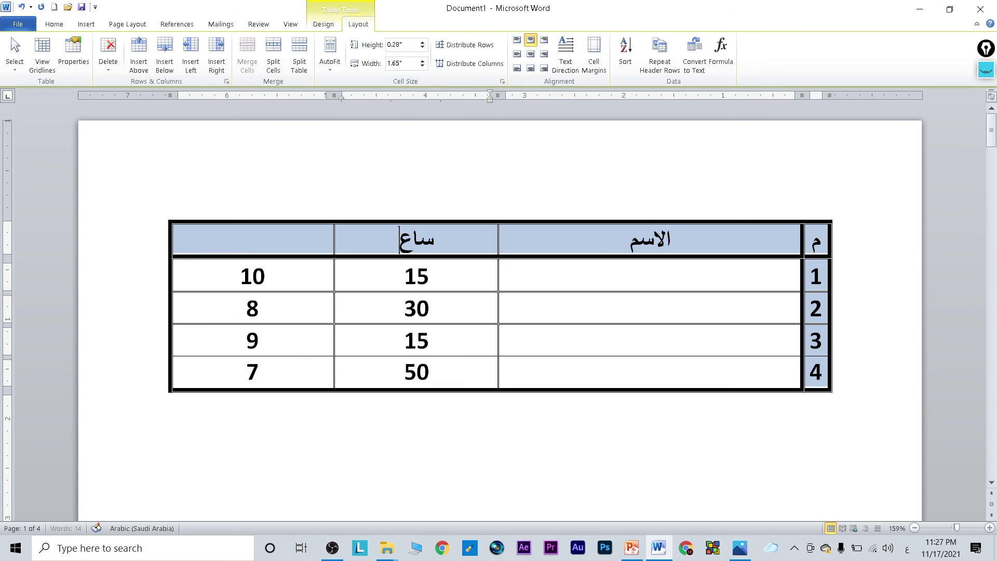
type("ات العمل")
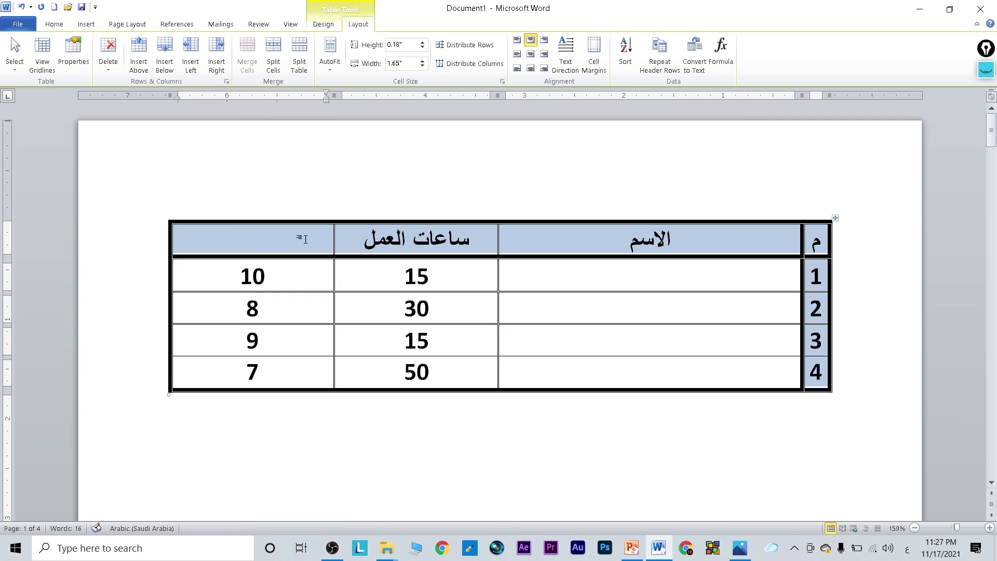
Merge the two left header cells, then undo the merge.
left_click(273, 243)
left_click_drag(365, 241, 437, 246)
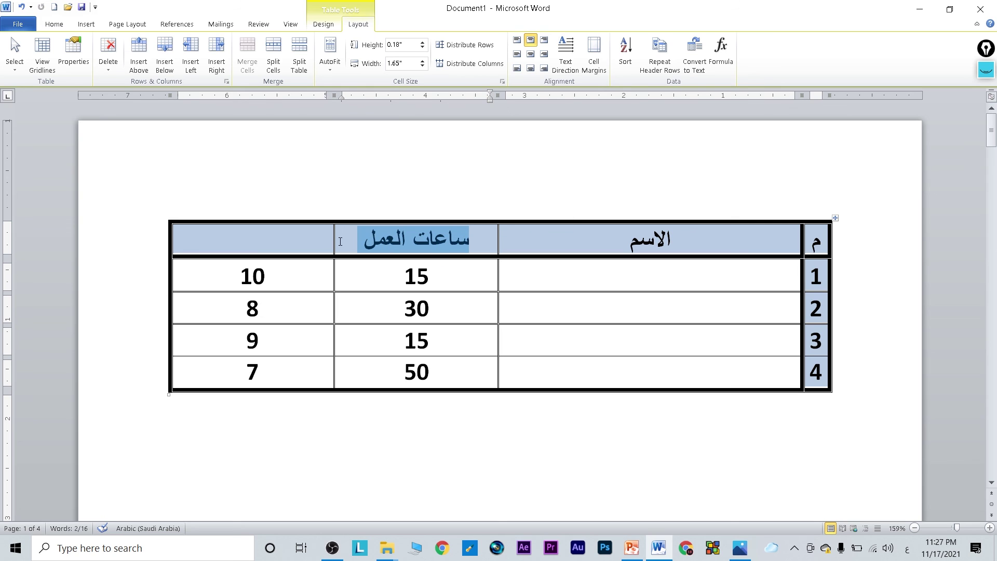
left_click_drag(267, 244, 379, 250)
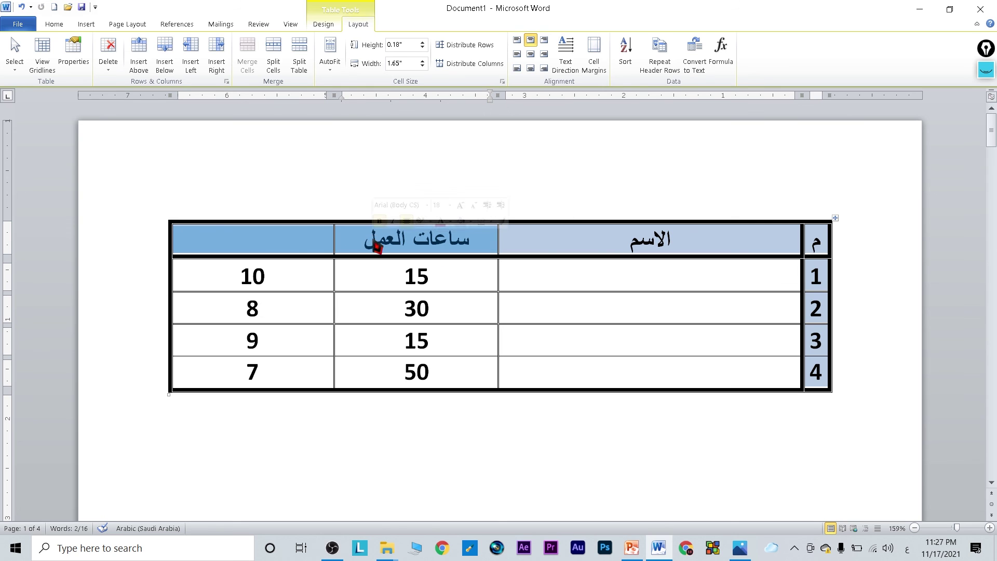
right_click(293, 247)
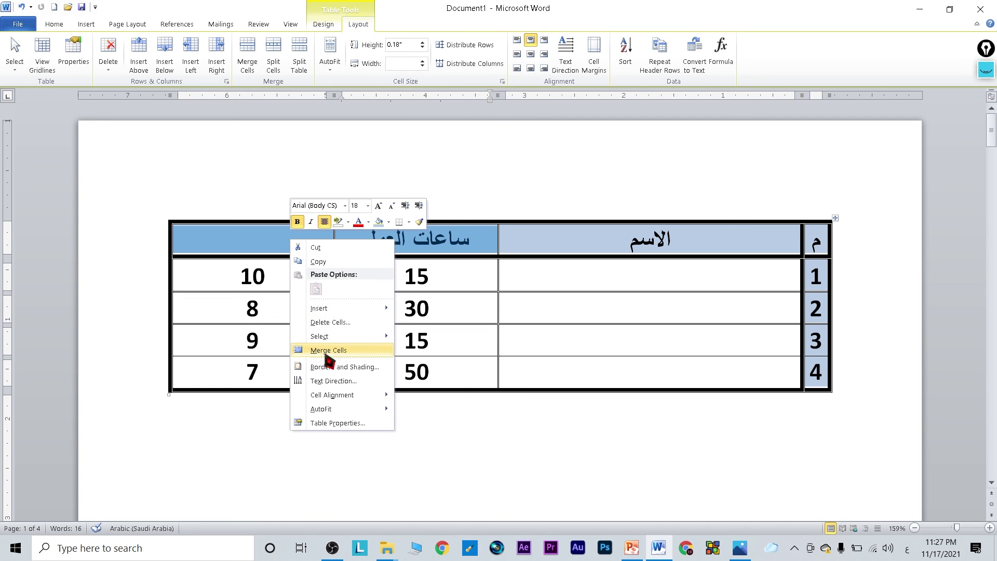
left_click(346, 351)
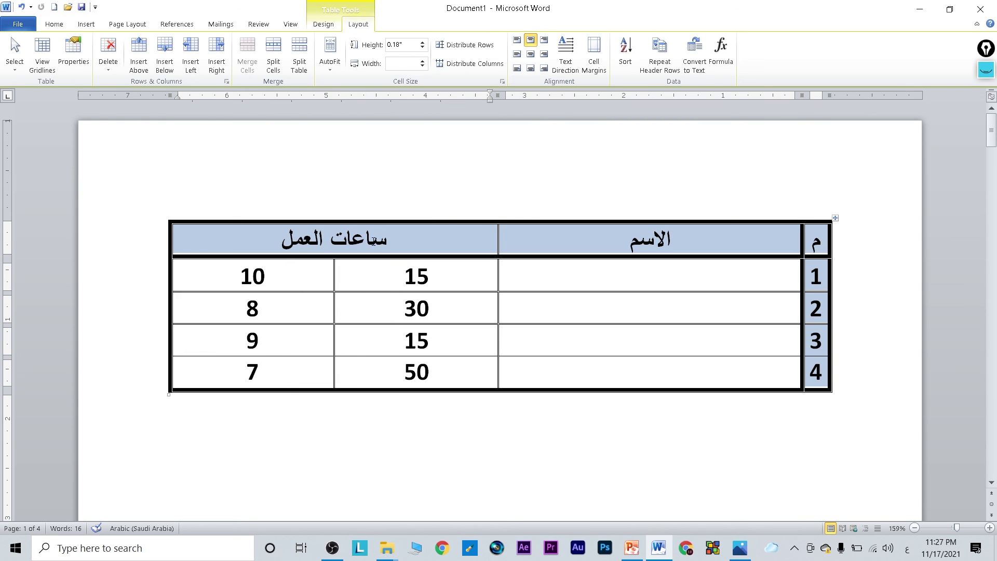
key("ctrl+z")
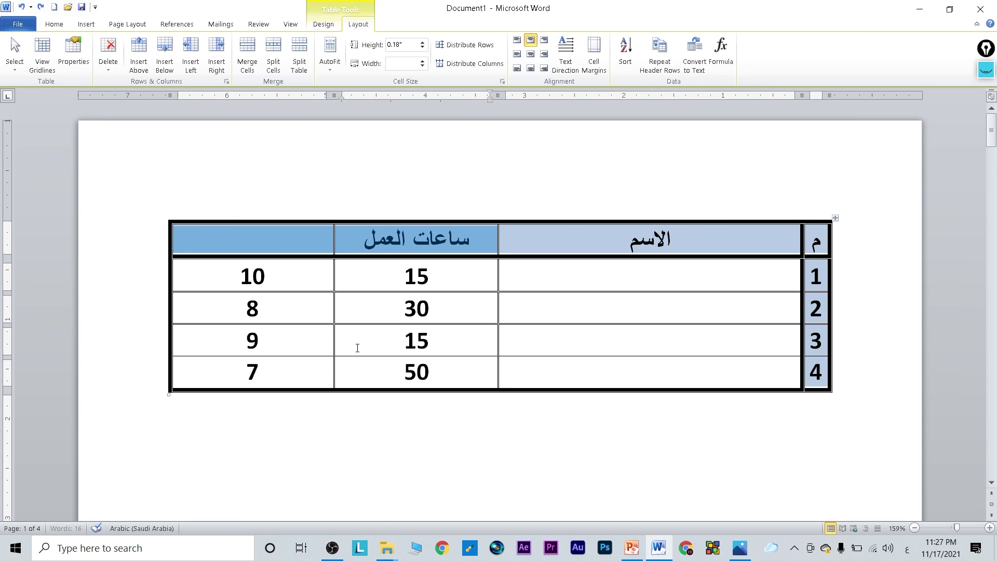
Merge the two left header cells again, then add empty rows below the last row.
left_click(356, 281)
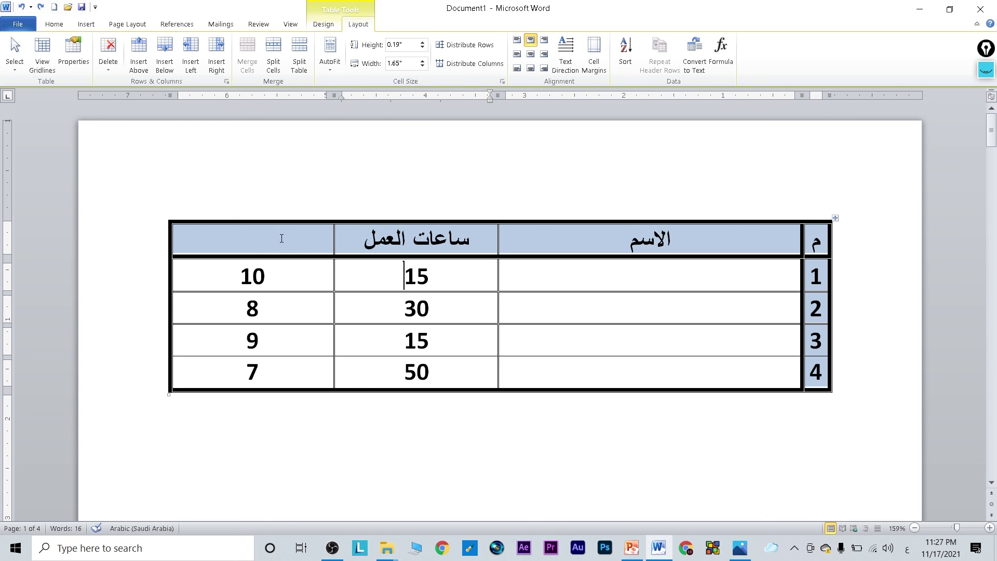
left_click_drag(258, 239, 381, 240)
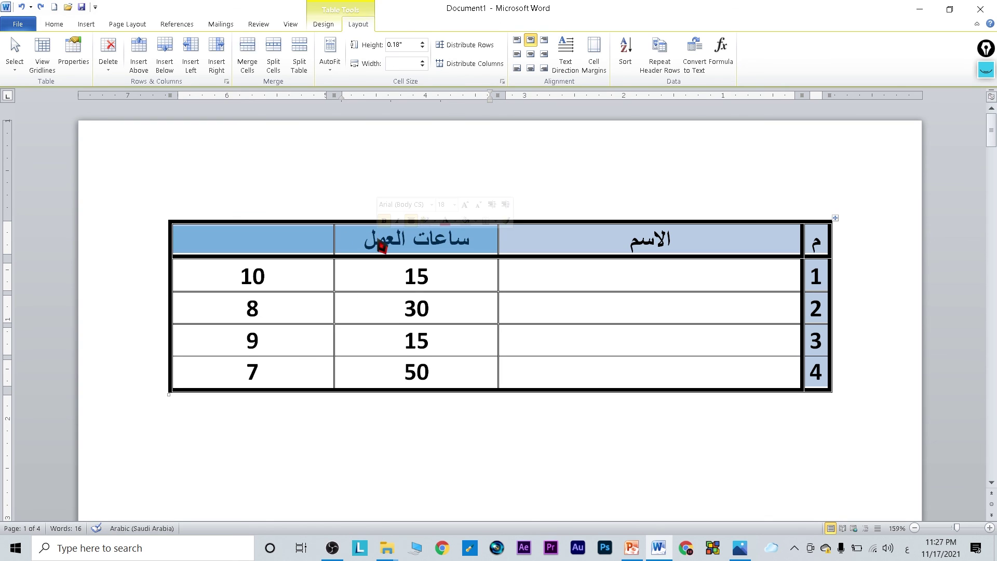
right_click(317, 248)
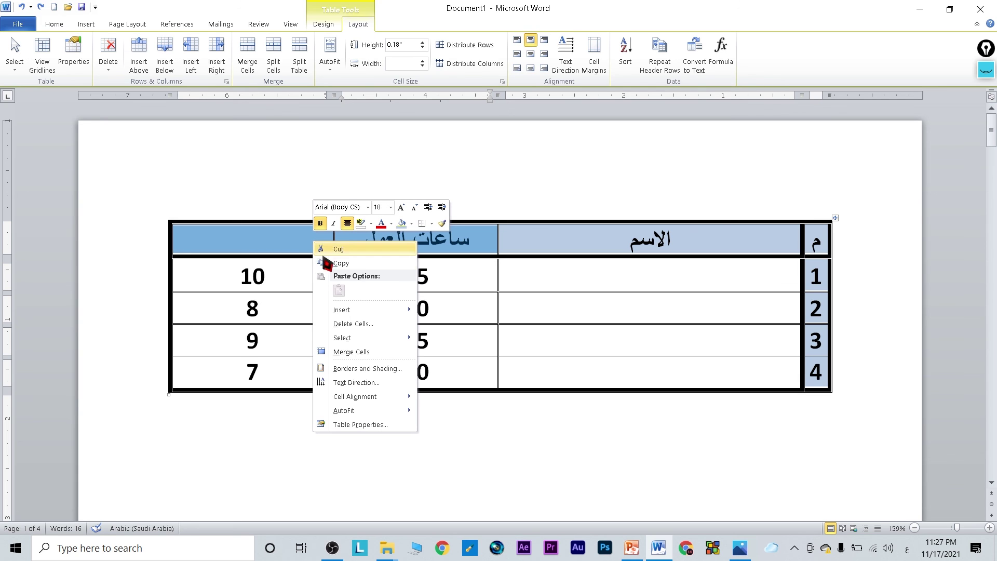
left_click(353, 351)
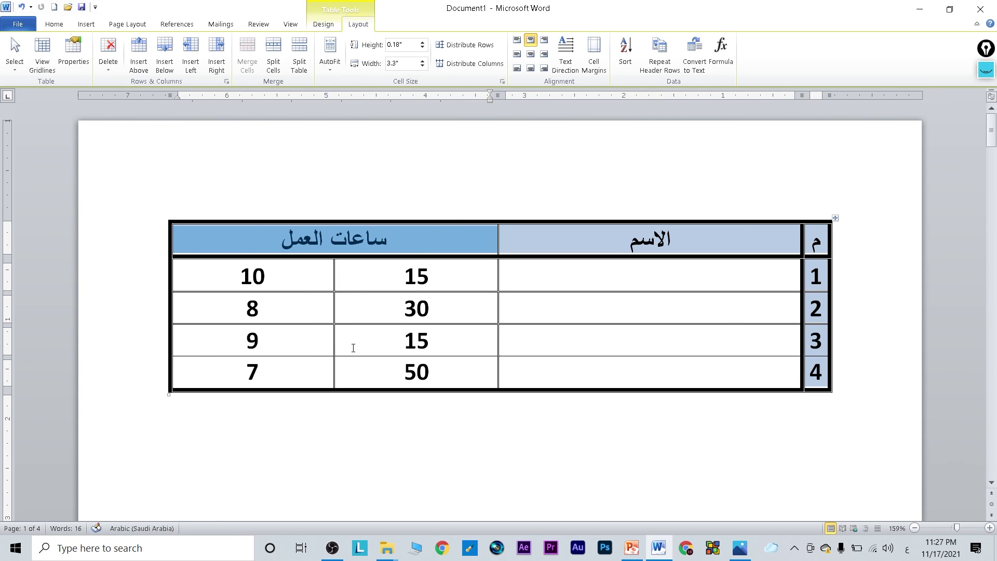
left_click(367, 279)
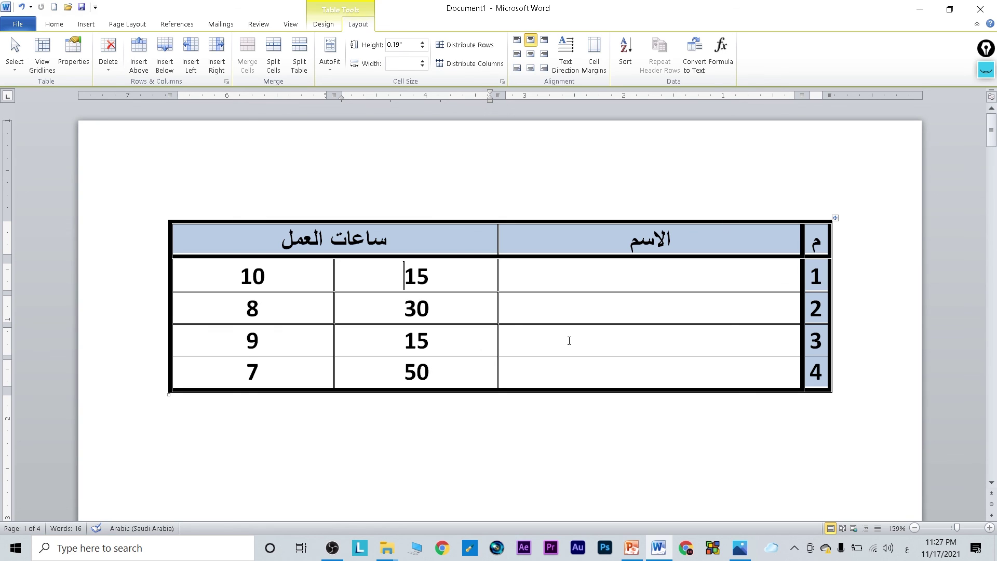
left_click(242, 375)
key("Tab")
key("Tab")
key("Tab")
key("Tab")
key("Tab")
key("Tab")
key("Tab")
key("Tab")
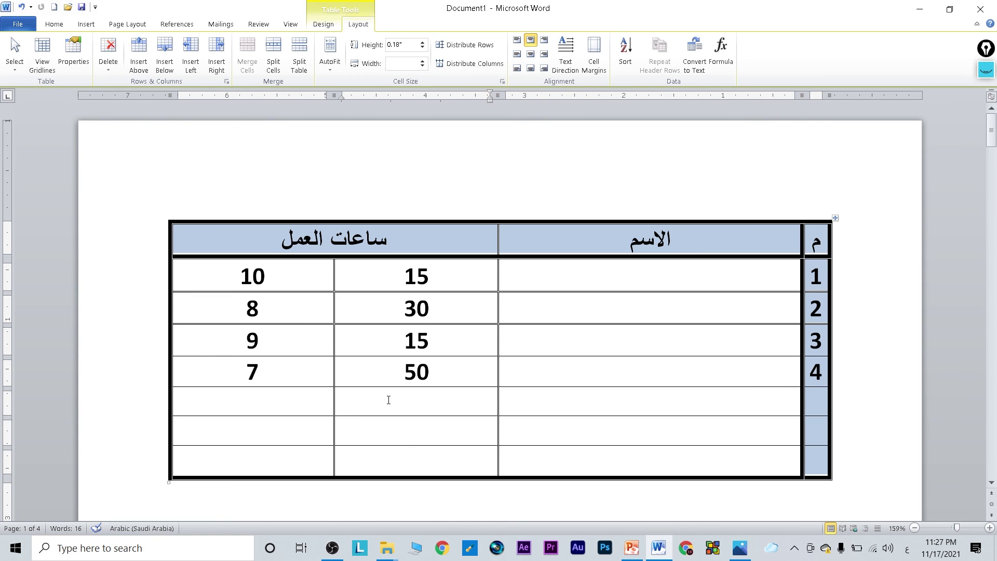
Merge the name cells of rows 5–6 and 2–3, and both number columns in rows 6–7.
scroll(390, 400, "down", 3)
left_click_drag(570, 332, 614, 309)
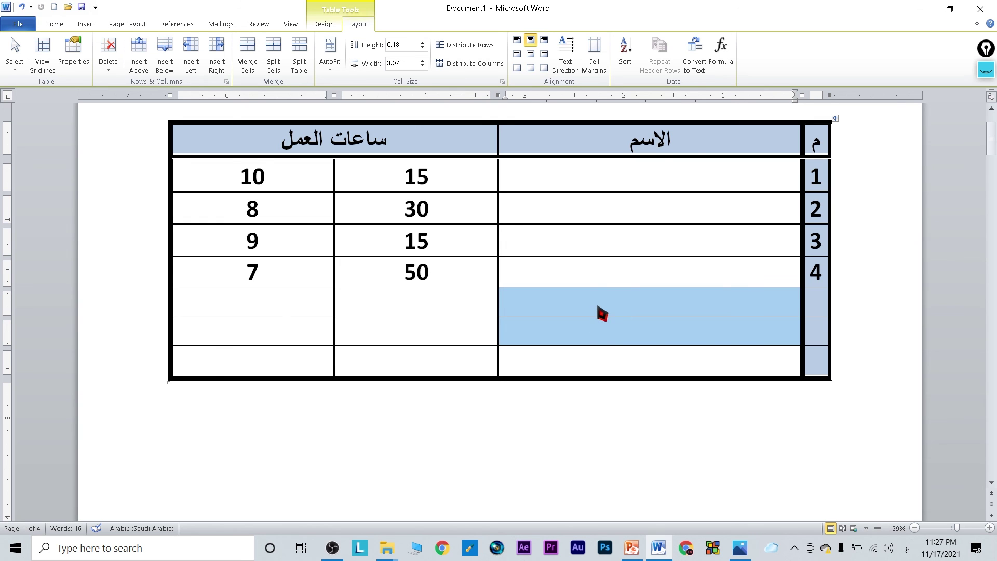
right_click(598, 307)
left_click(648, 419)
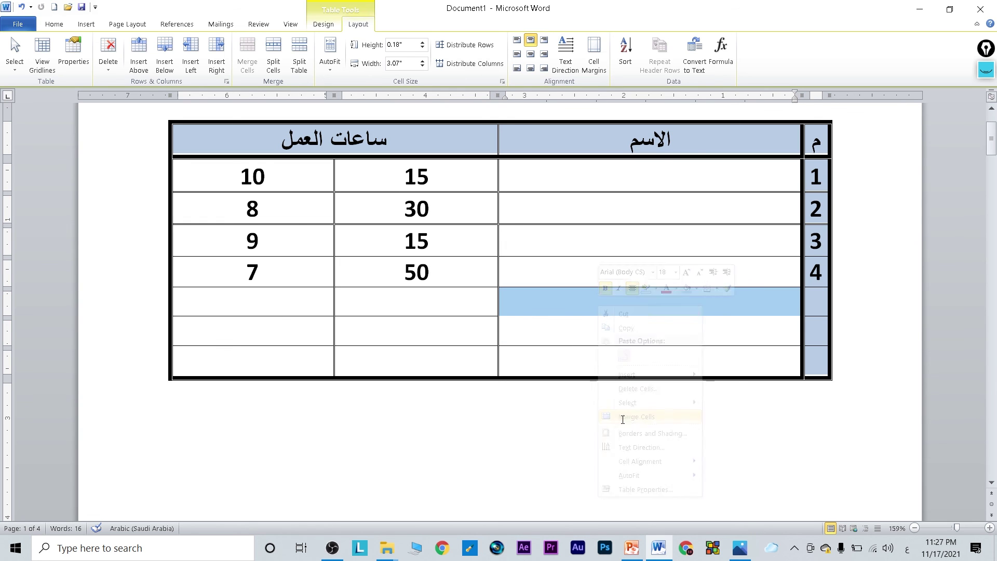
left_click_drag(399, 359, 323, 316)
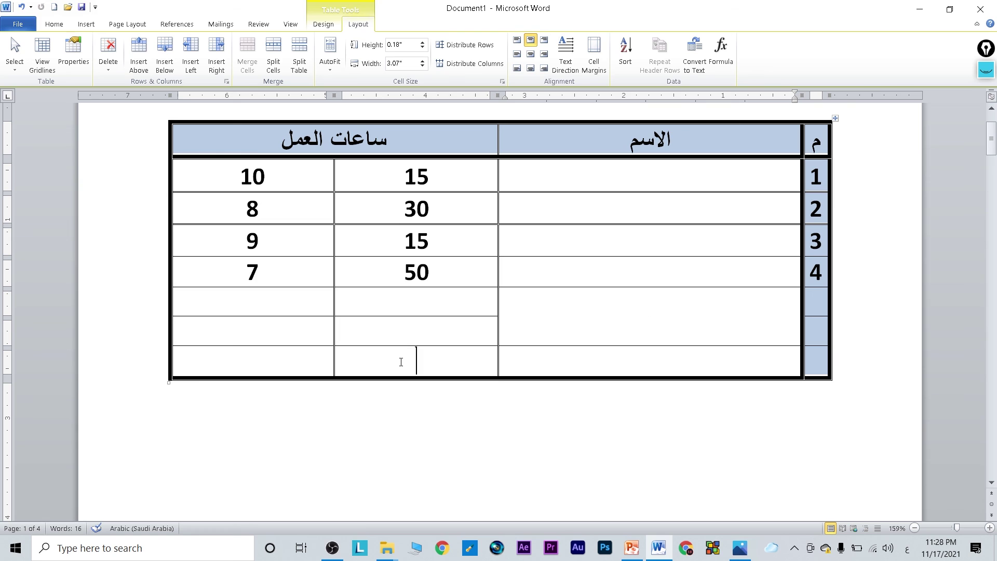
right_click(298, 332)
left_click(338, 443)
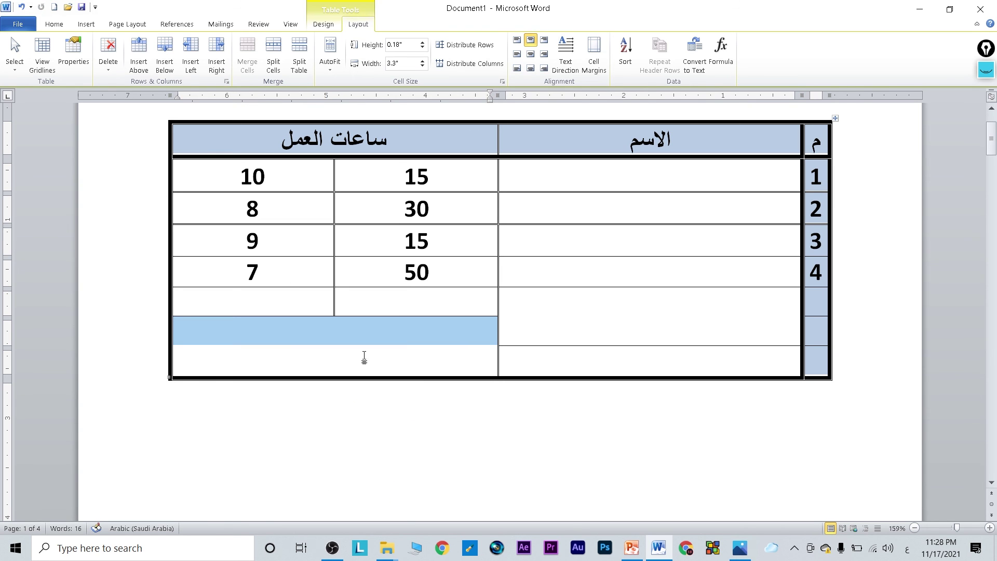
left_click_drag(573, 243, 606, 213)
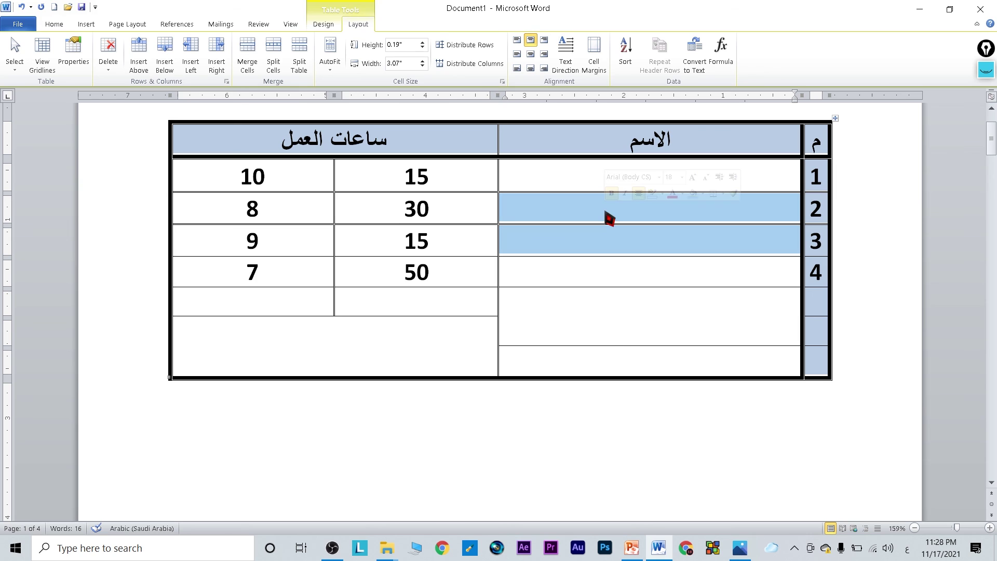
right_click(605, 211)
left_click(647, 322)
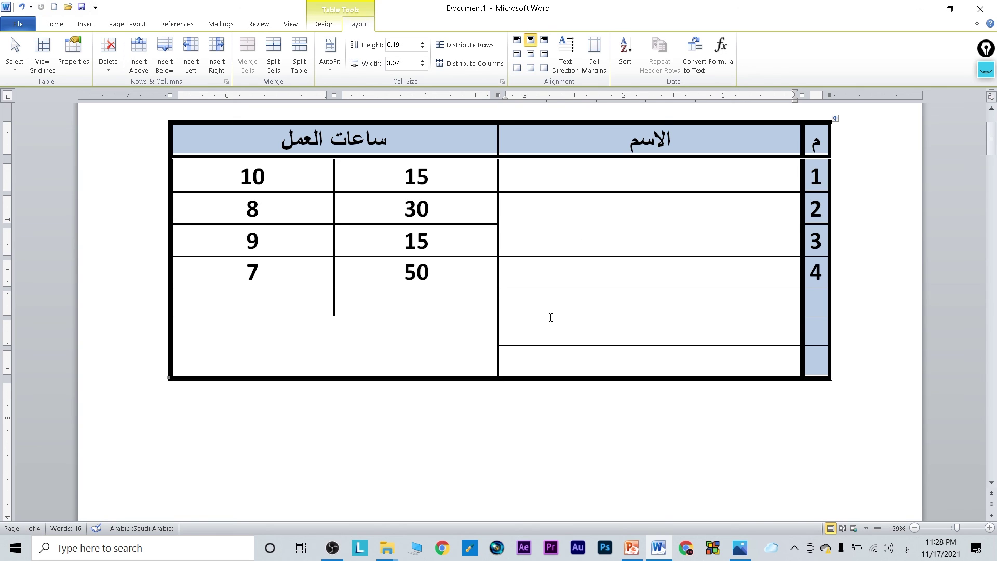
Switch to the Insert tab and briefly open its Table dropdown, leaving the table unchanged.
left_click(83, 24)
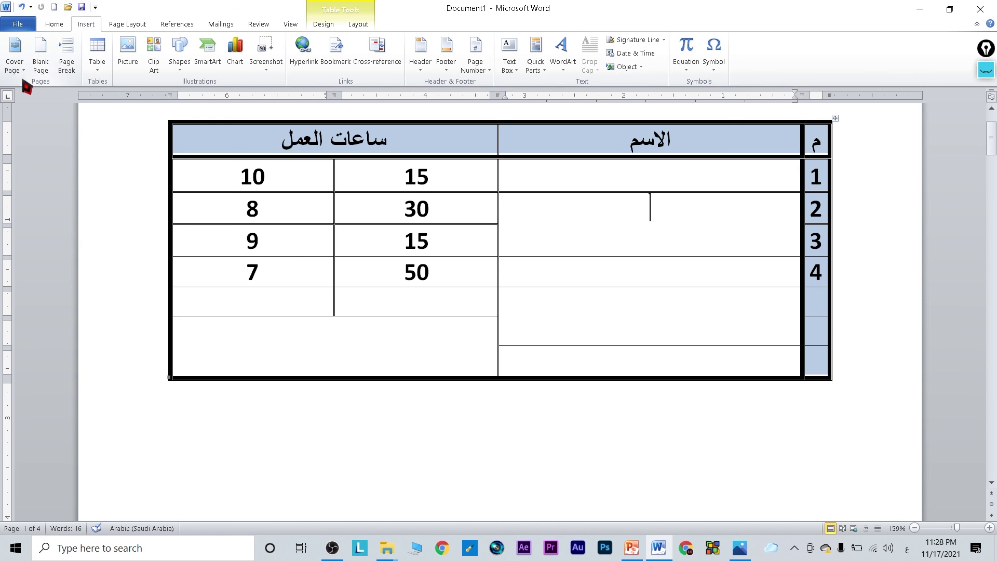
left_click(99, 66)
left_click(100, 72)
left_click_drag(826, 136, 422, 133)
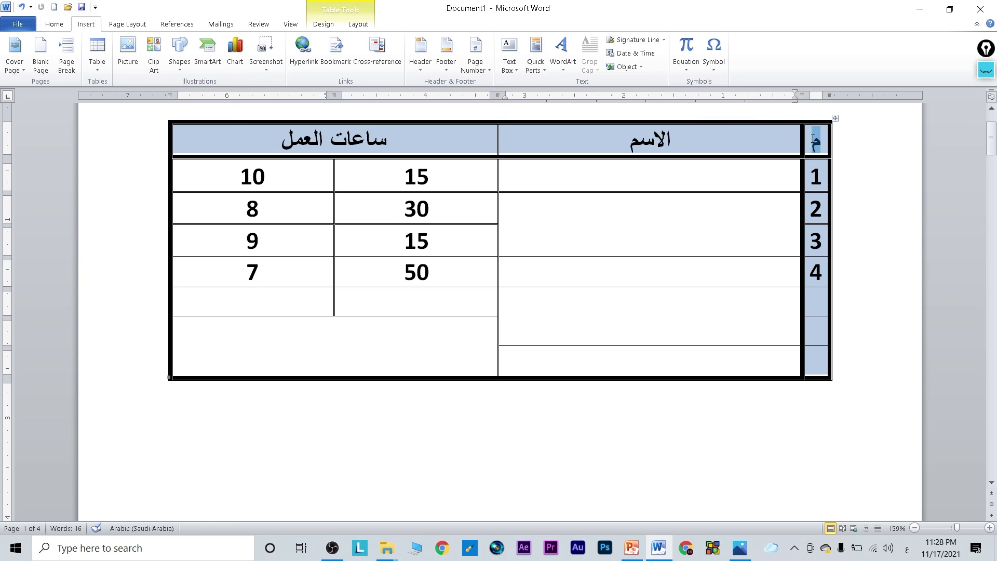
left_click(412, 148)
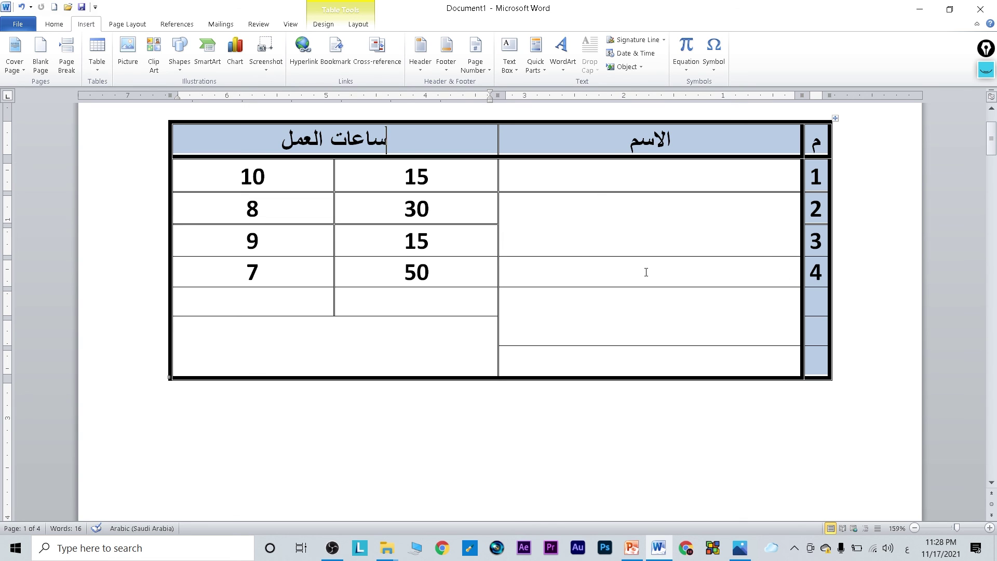
mouse_move(459, 273)
left_mouse_down()
mouse_move(349, 251)
mouse_move(278, 179)
left_mouse_up()
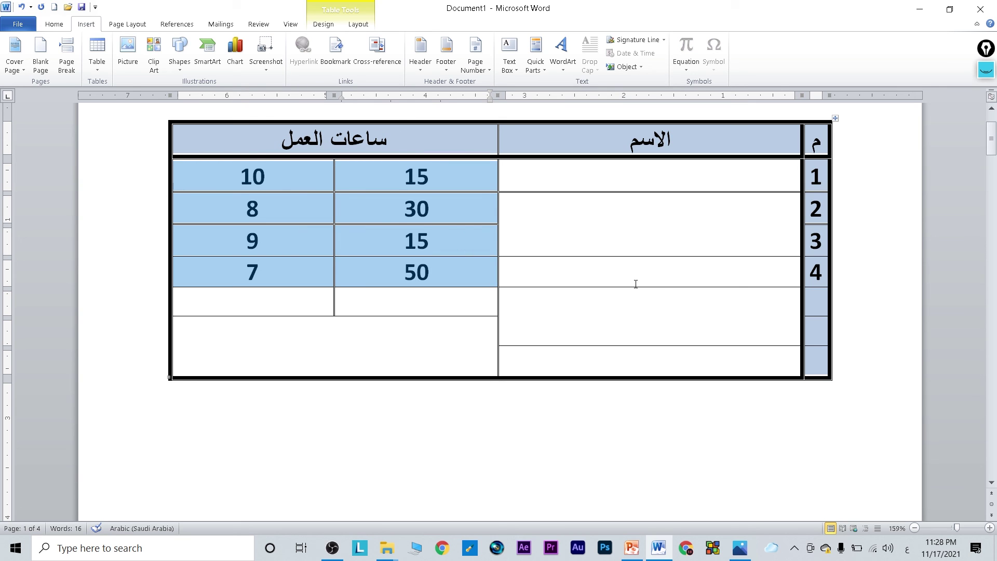
left_click(369, 333)
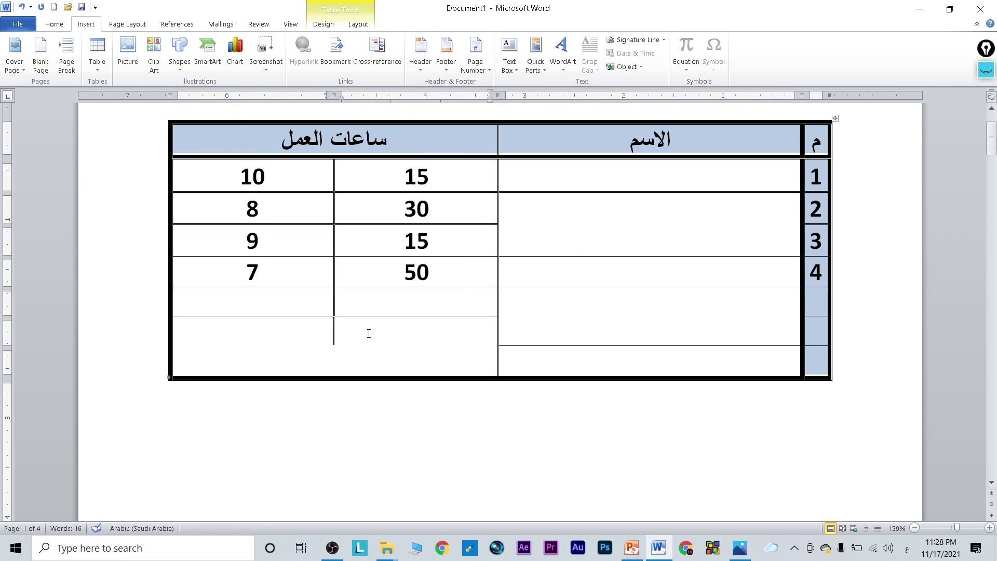